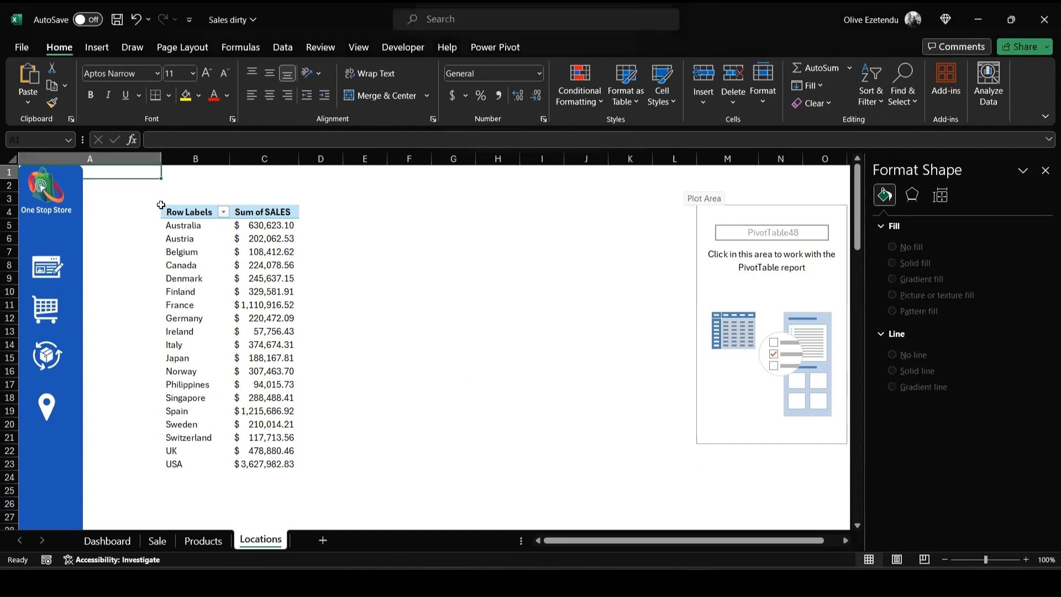
- Copy the country sales PivotTable in B4:C23 and paste it as values starting at cell F4
click(165, 212)
key(shift+Down)
key(shift+Down)
key(shift+Down)
key(shift+Down)
key(shift+Down)
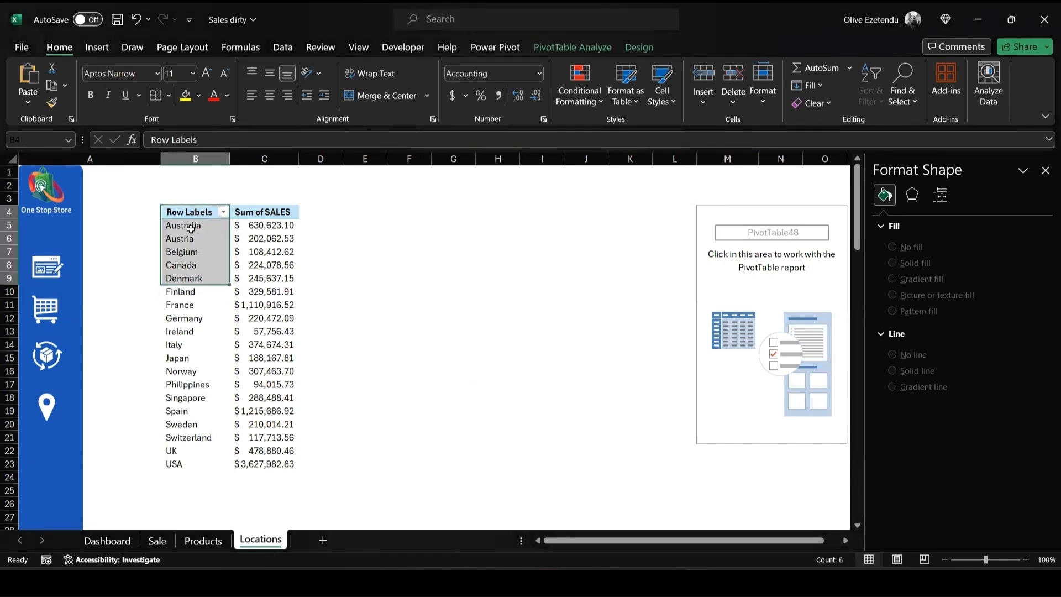
drag(187, 214, 298, 466)
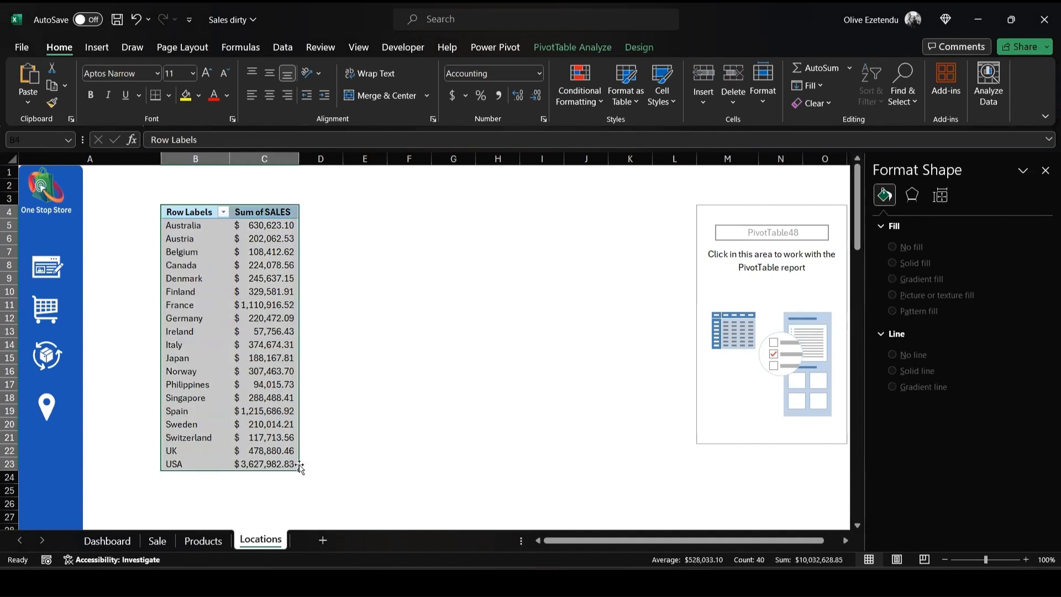
key(ctrl+c)
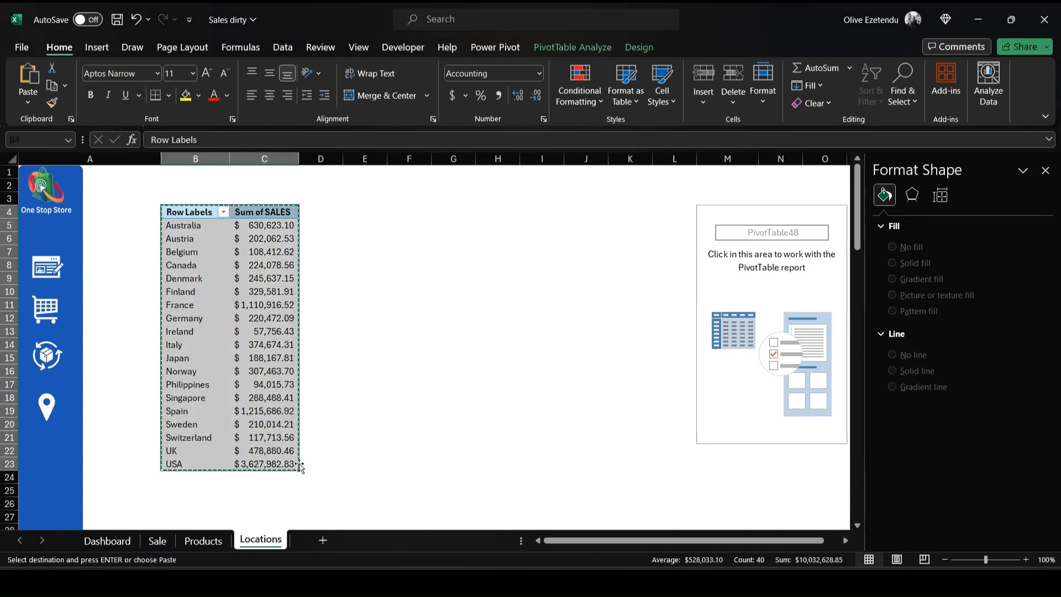
click(418, 214)
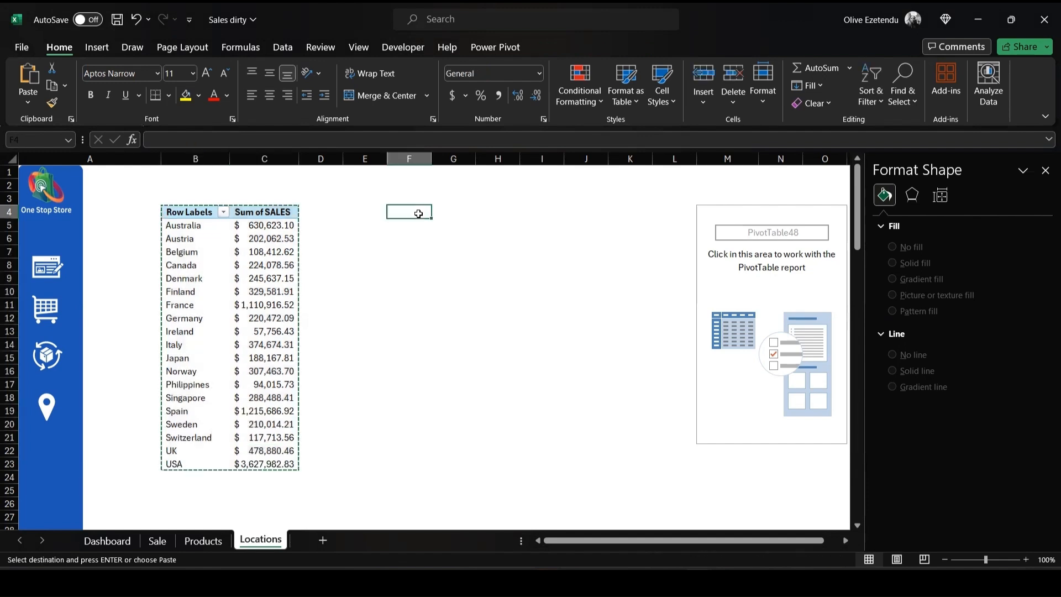
click(27, 104)
click(26, 213)
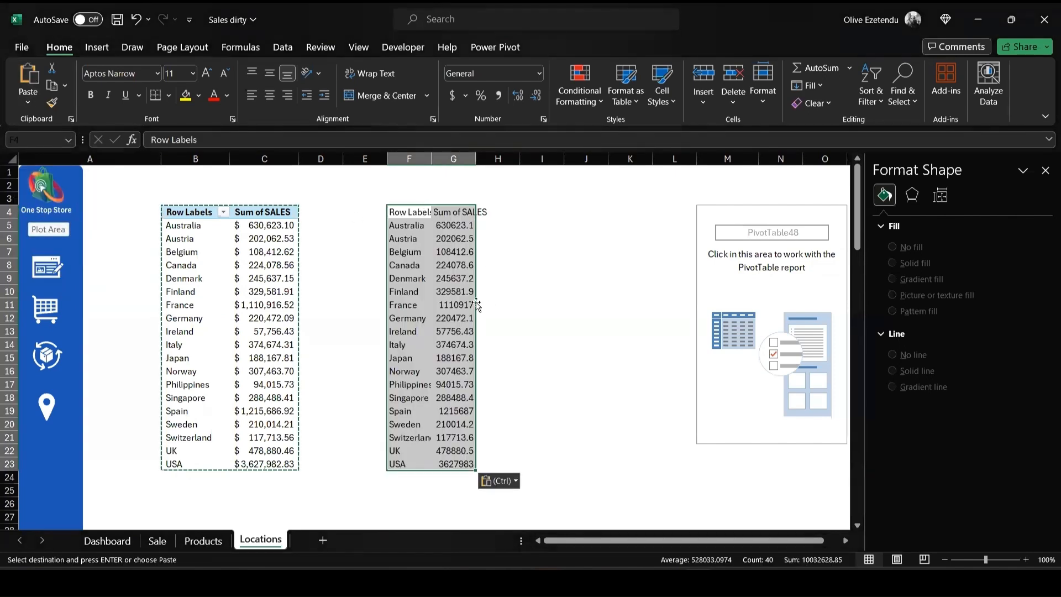
- Widen columns F and G so the pasted country names and sales figures fit fully
click(442, 212)
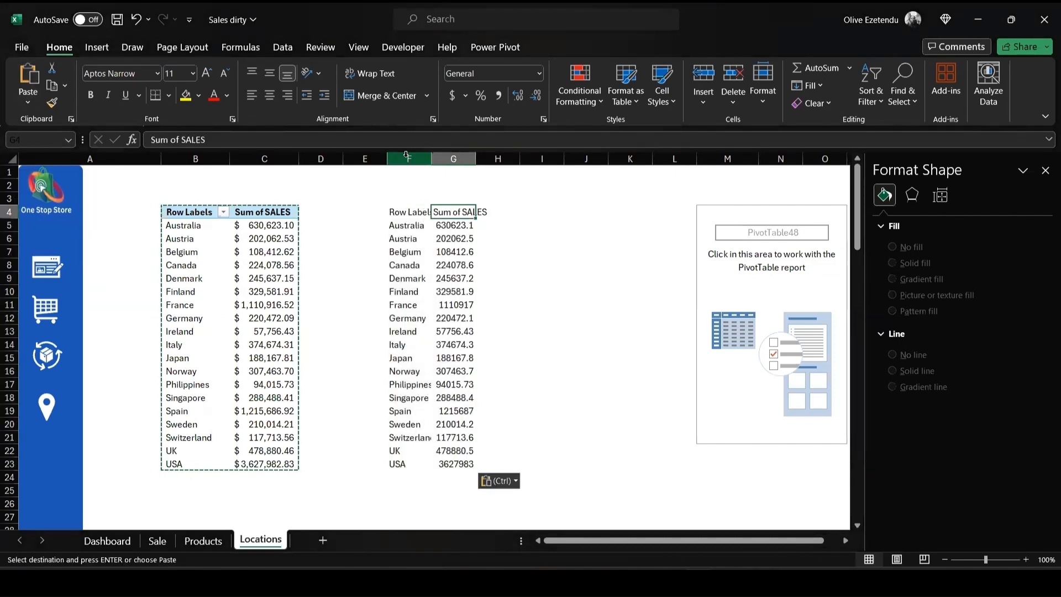
click(423, 158)
drag(430, 159, 496, 159)
click(459, 159)
click(562, 228)
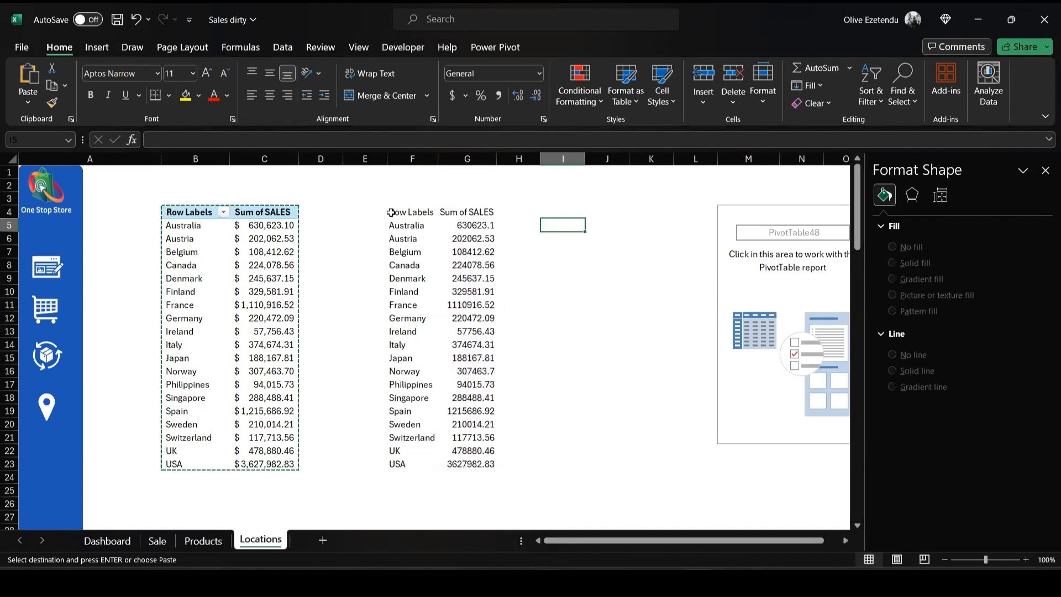
- Insert a filled map chart from the pasted data in F5:G23 and place it beside that data
mouse_move(393, 222)
mouse_down()
mouse_move(486, 304)
mouse_move(491, 467)
mouse_up()
click(97, 47)
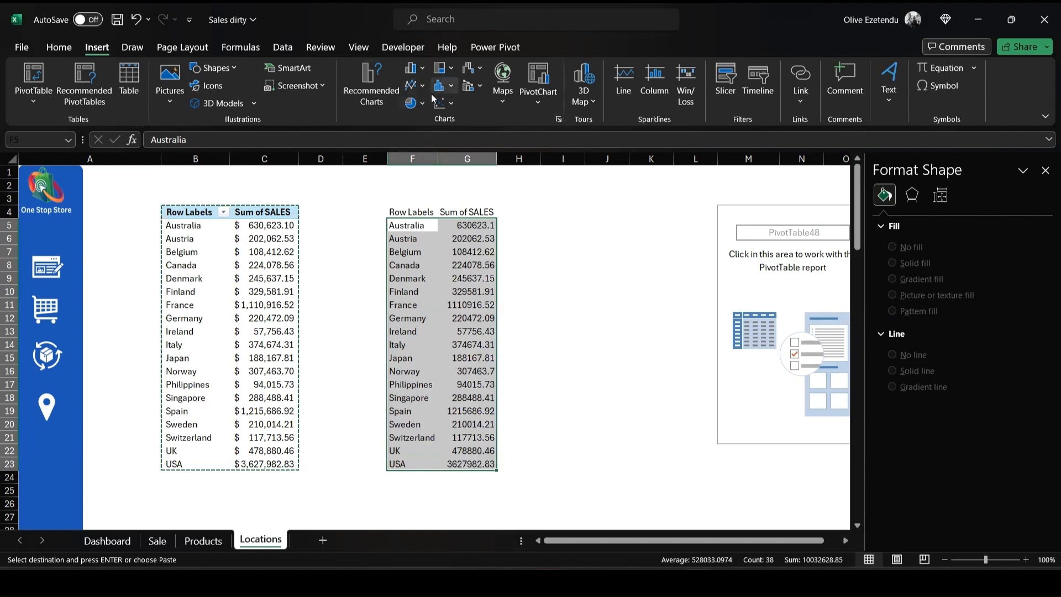
click(500, 97)
click(508, 153)
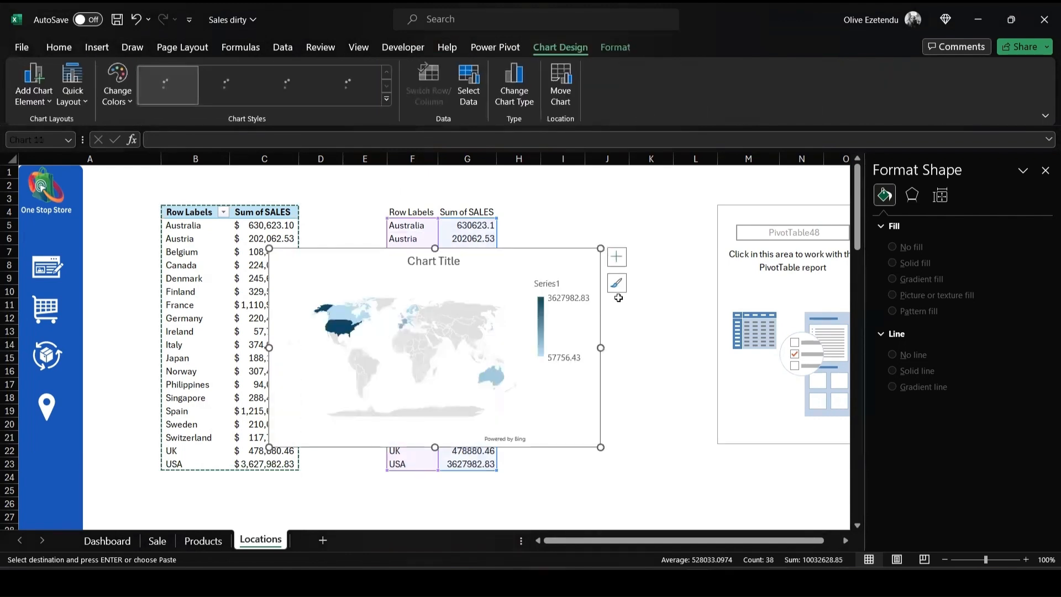
drag(342, 269, 573, 246)
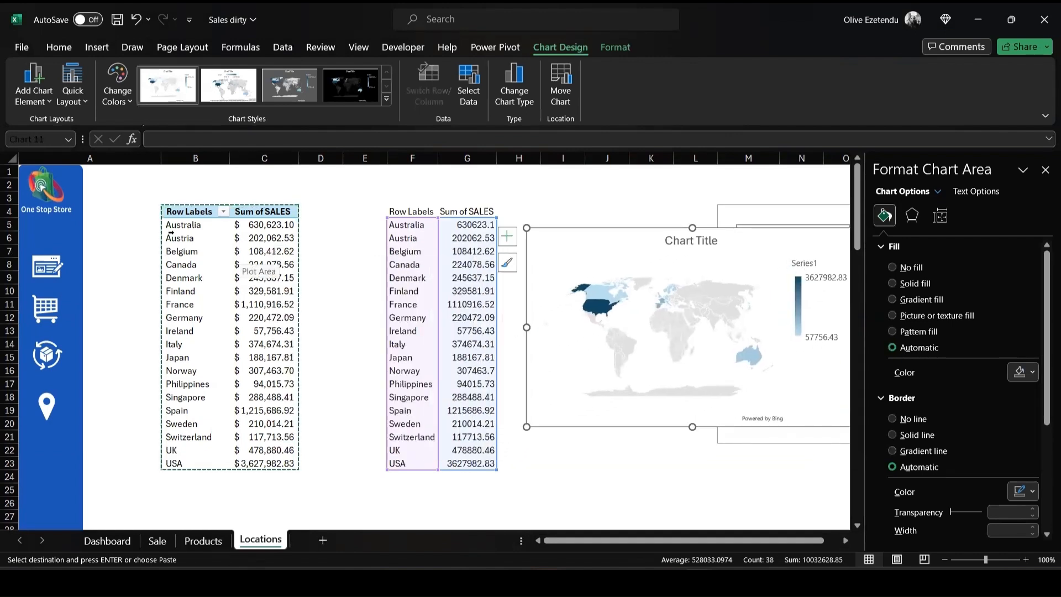
- Try to insert a filled map chart directly from the PivotTable data in B5:C23
drag(172, 225, 209, 288)
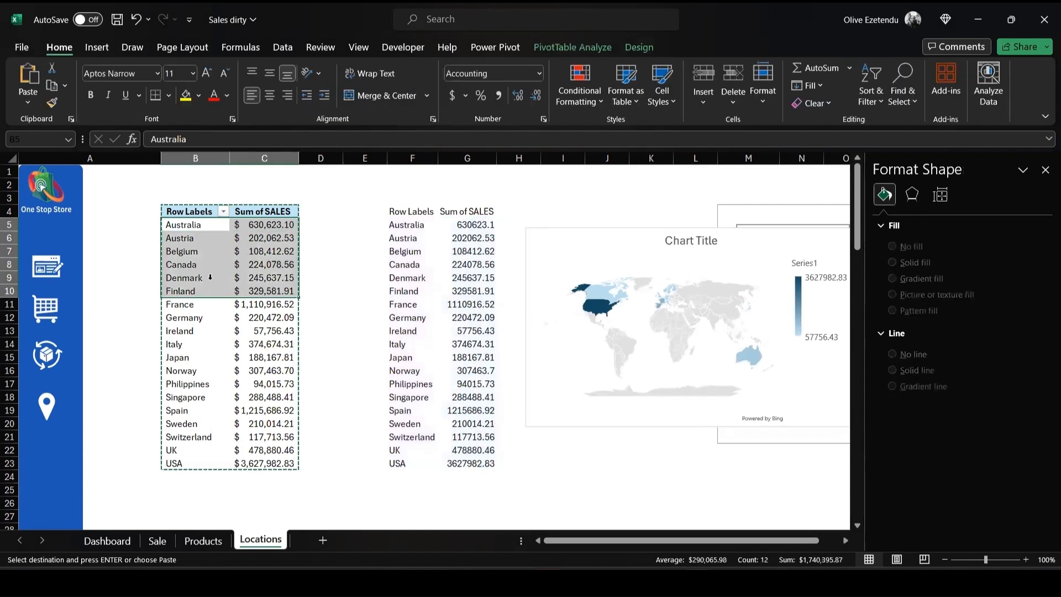
click(320, 222)
drag(183, 225, 246, 465)
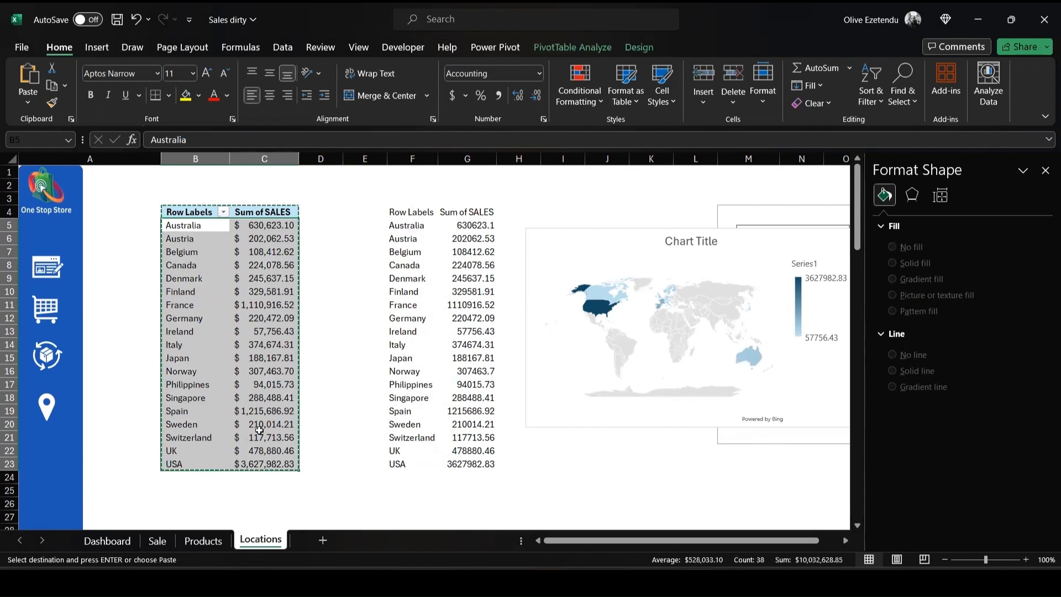
click(96, 49)
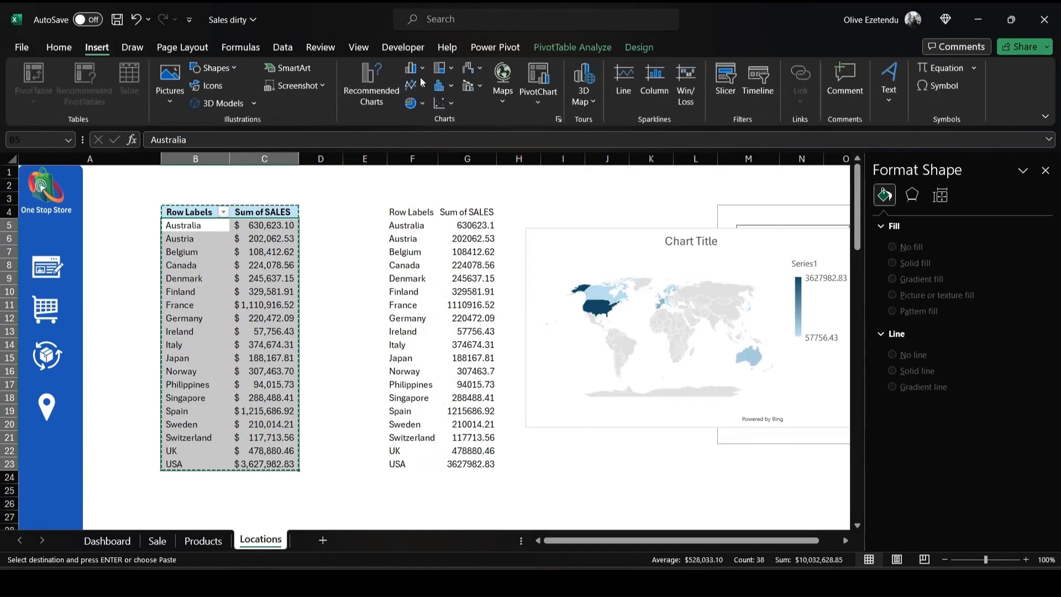
click(502, 82)
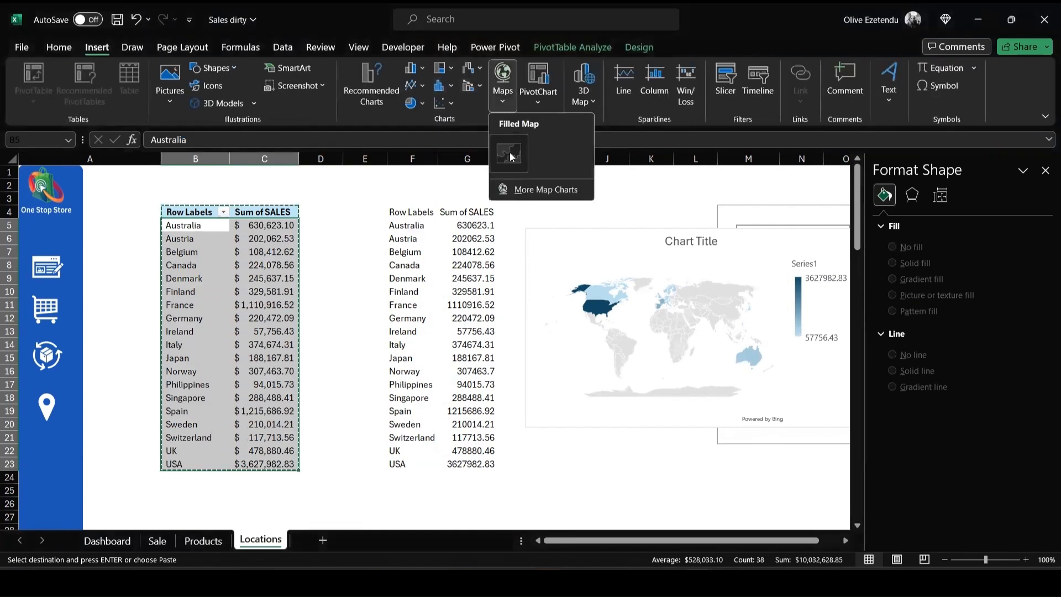
click(509, 153)
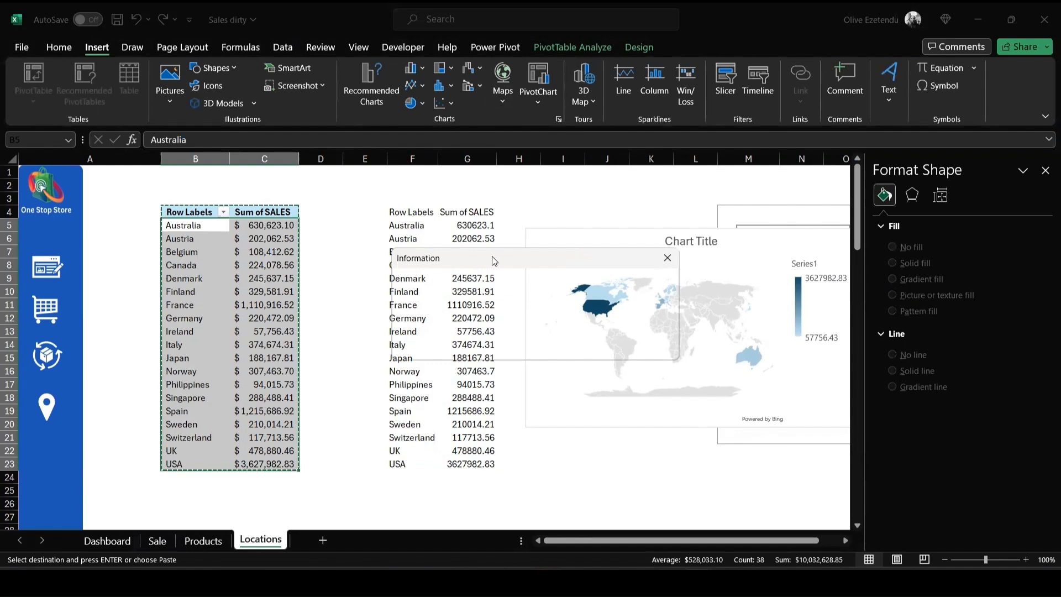
drag(492, 257, 454, 179)
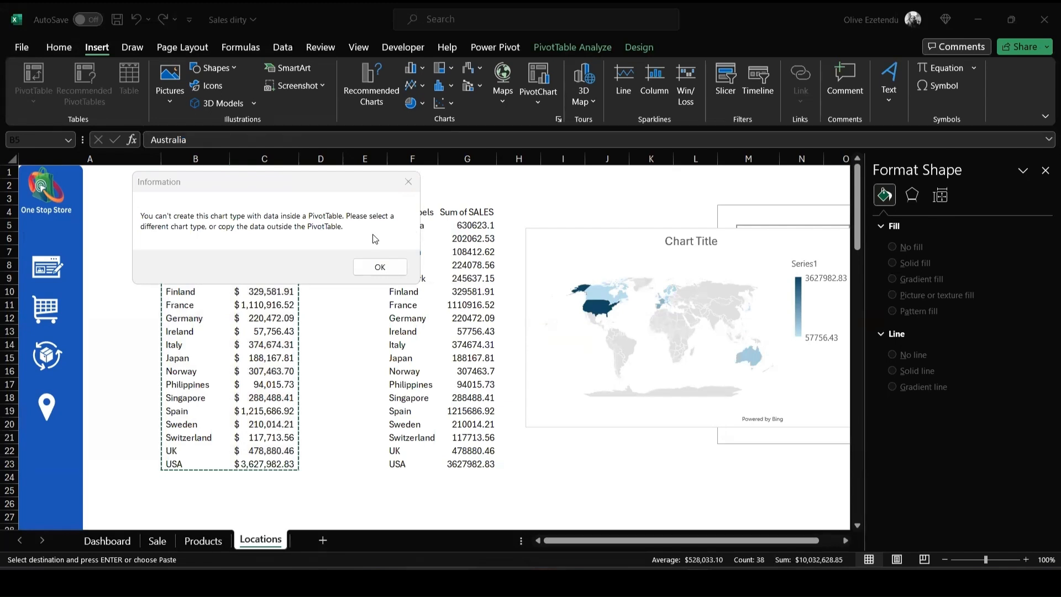
click(379, 267)
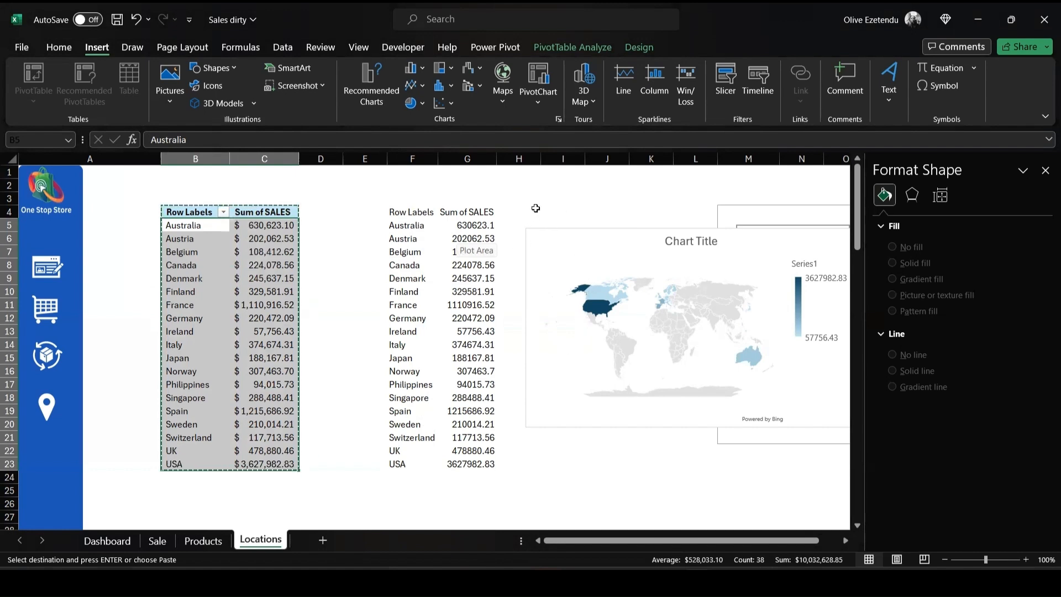
- Change the map chart's data range to the PivotTable cells B5:C23 on the Locations sheet
click(565, 256)
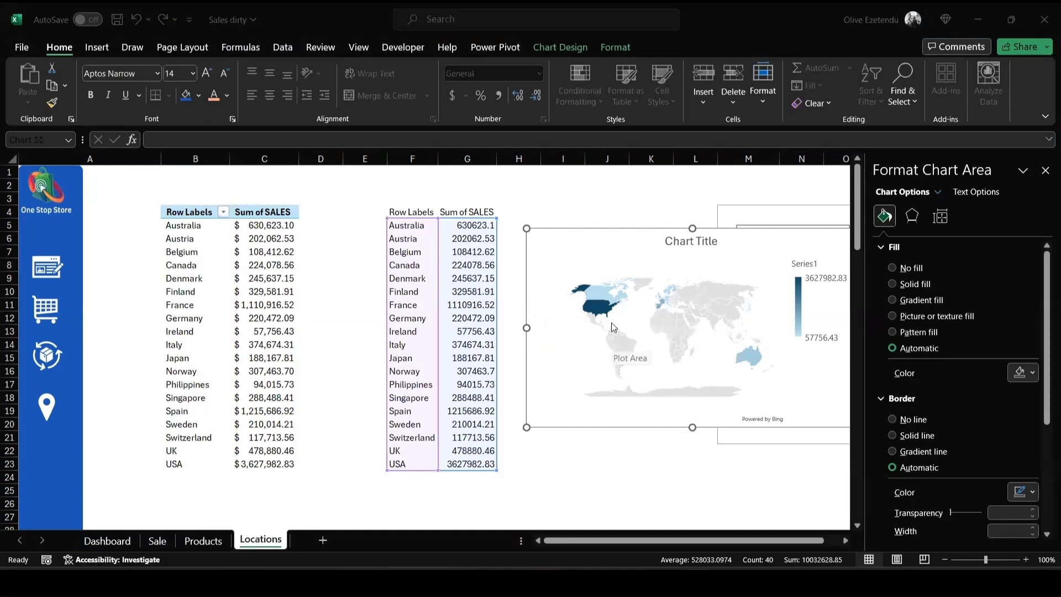
right_click(592, 293)
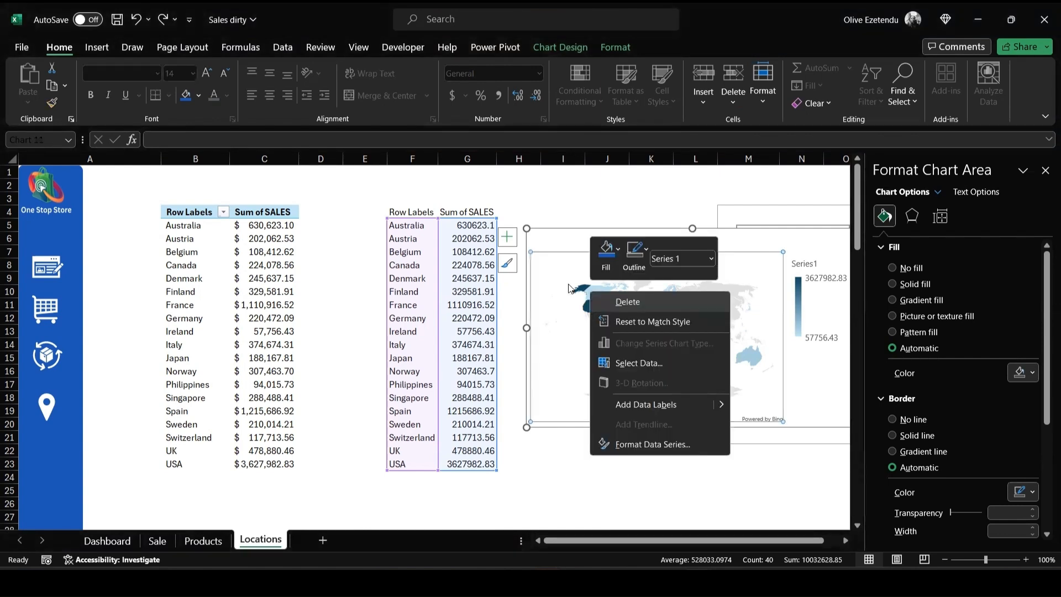
click(640, 363)
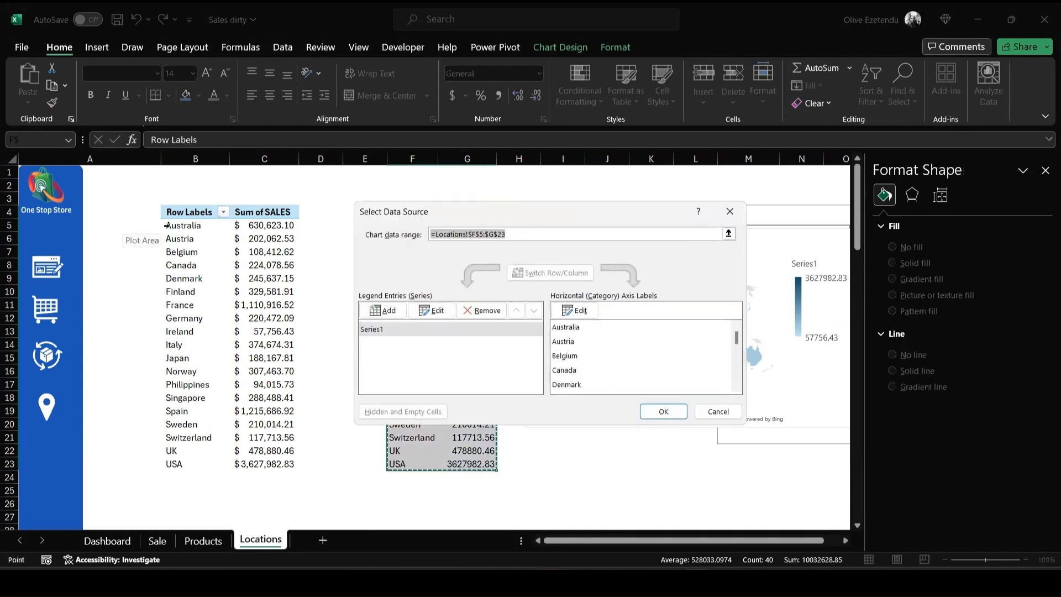
click(192, 229)
drag(193, 229, 281, 468)
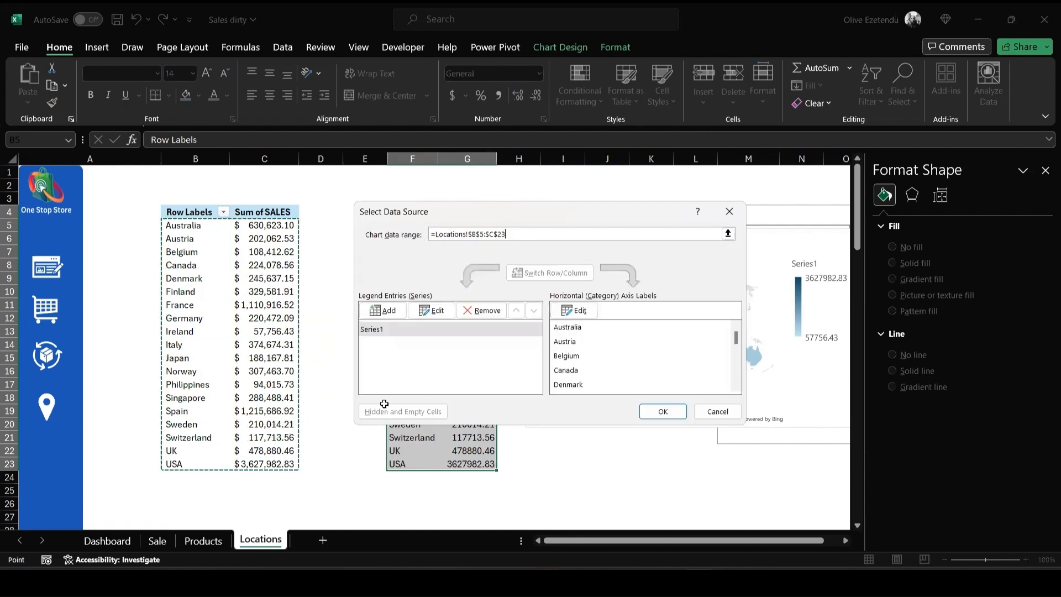
click(663, 412)
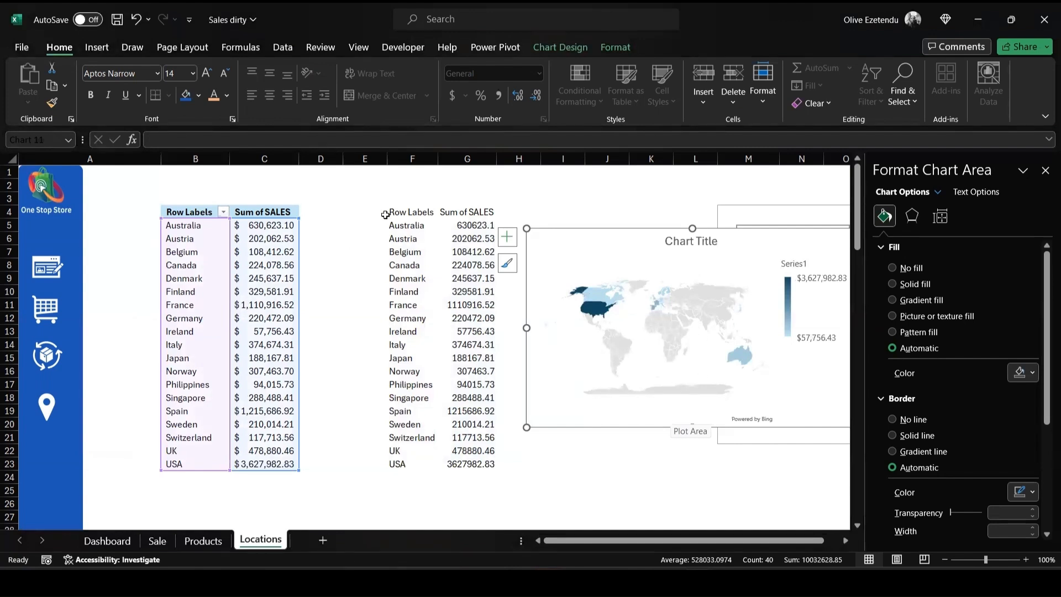
- Delete the pasted copy of the country sales data and move the map chart into its place near the PivotTable
drag(386, 212, 419, 224)
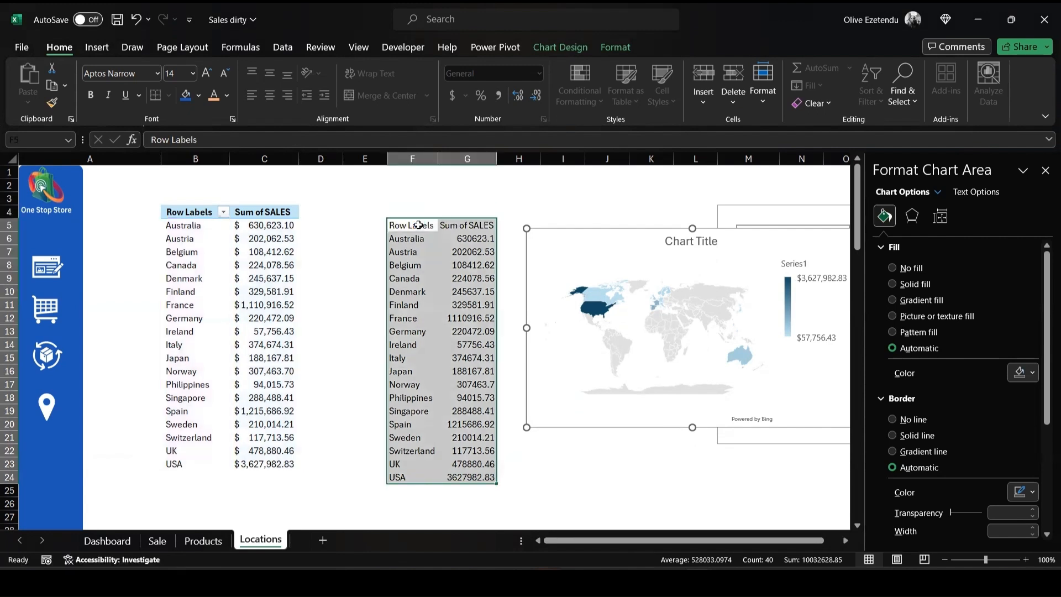
key(Delete)
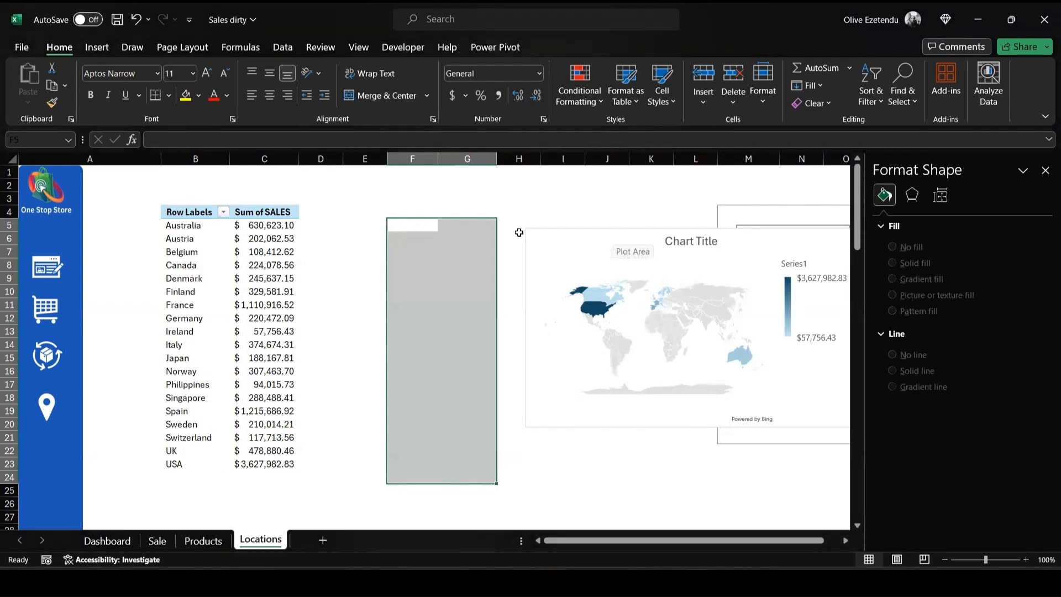
click(629, 237)
drag(631, 234, 472, 227)
- Delete the chart title and the Series1 legend from the map chart
click(536, 237)
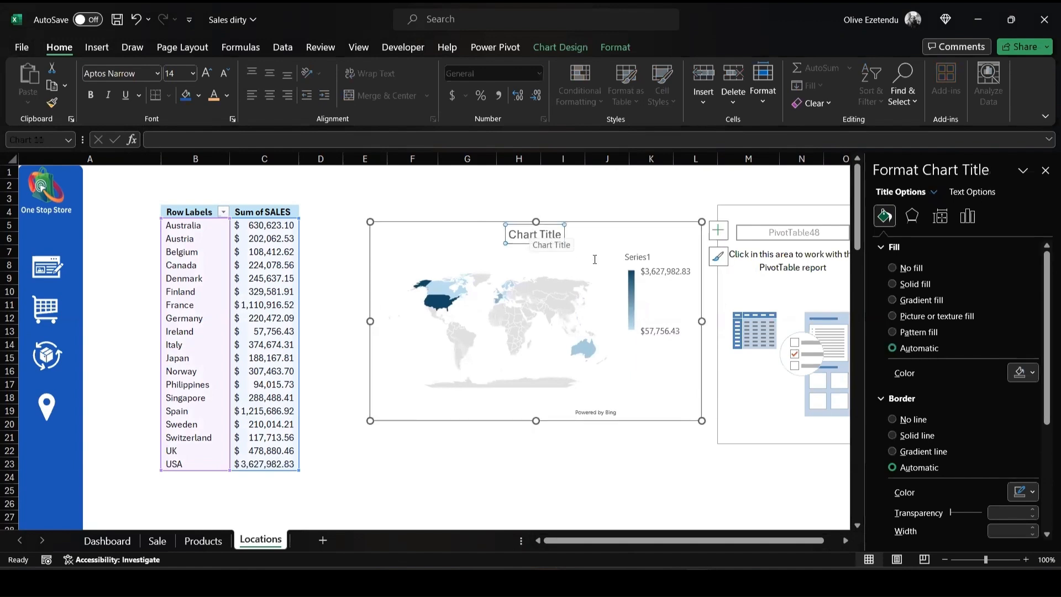
key(Delete)
click(639, 272)
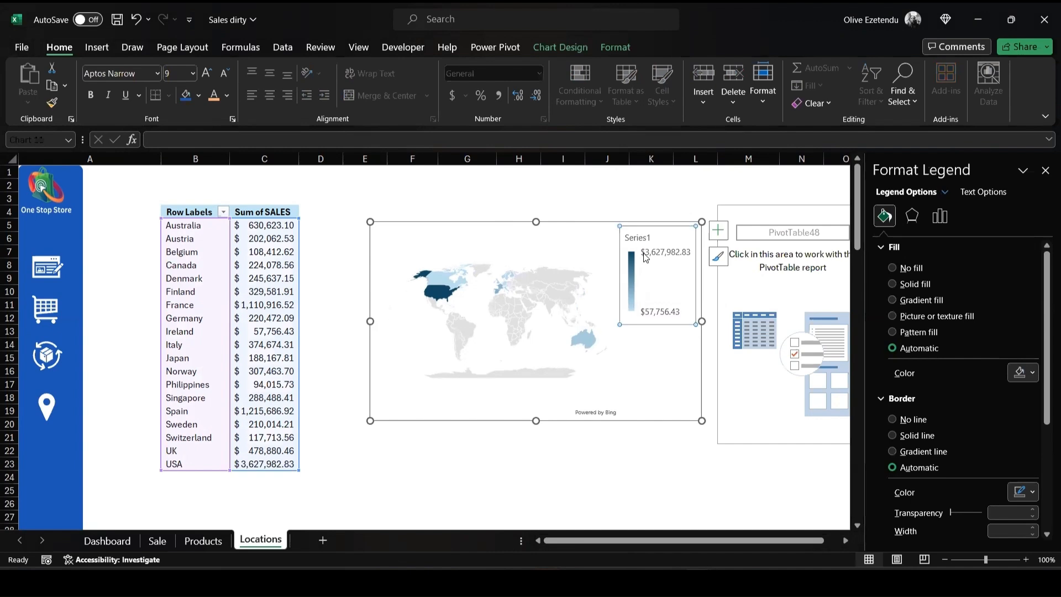
click(645, 258)
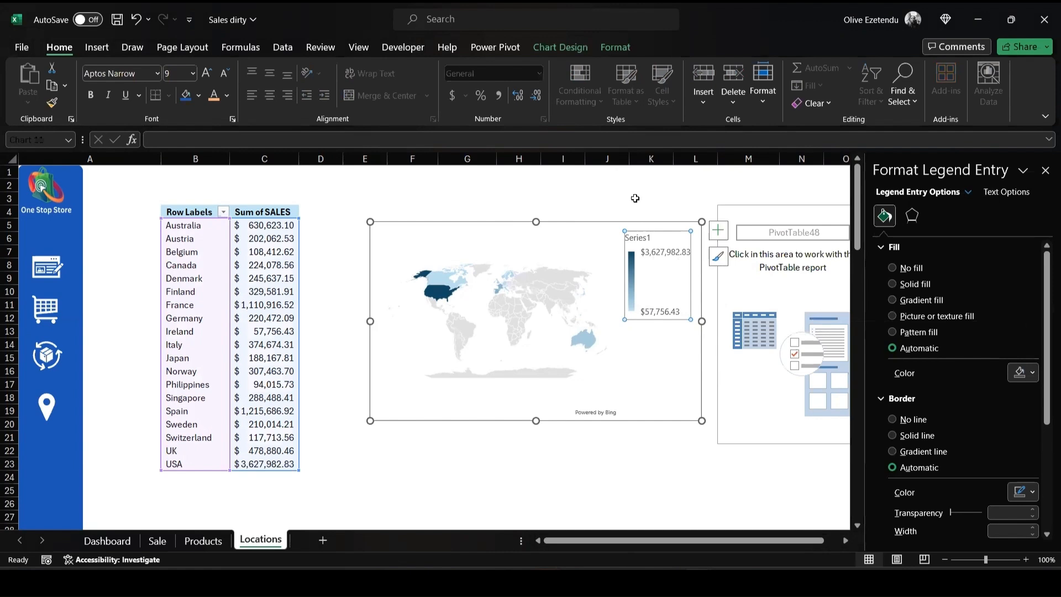
click(646, 284)
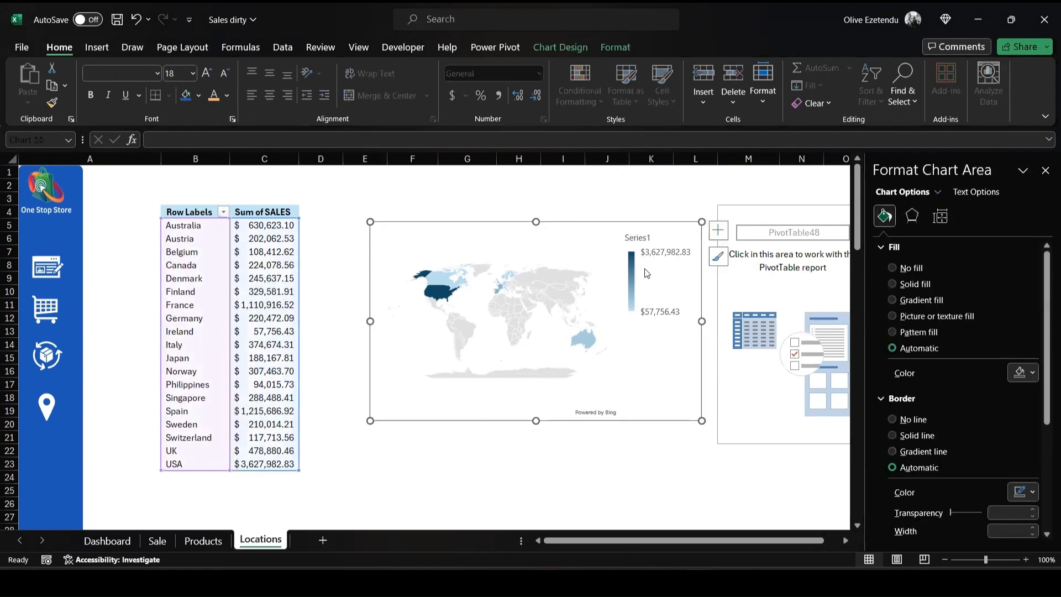
click(648, 271)
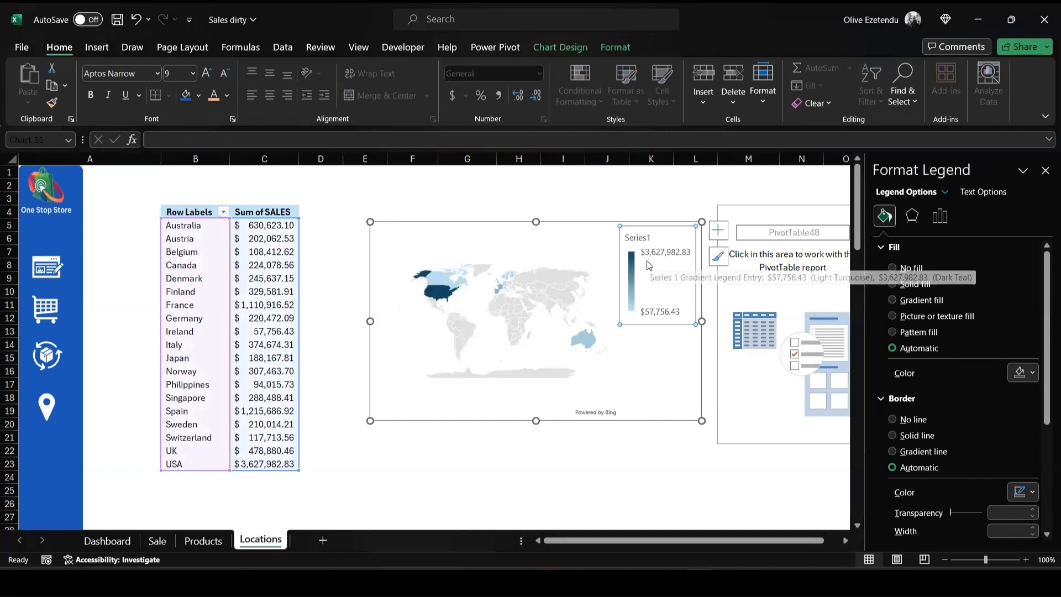
click(648, 271)
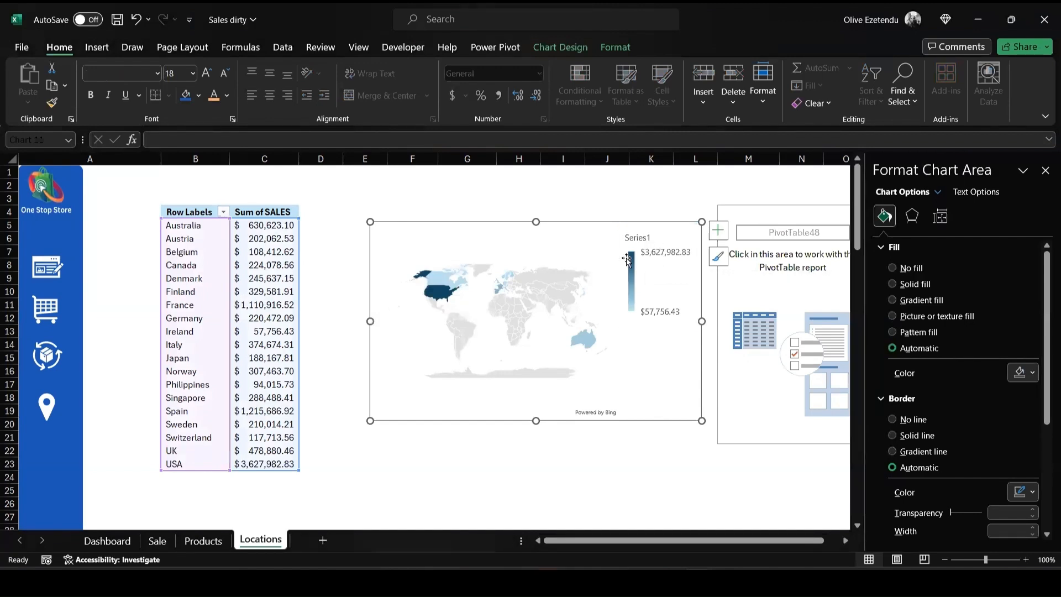
key(Delete)
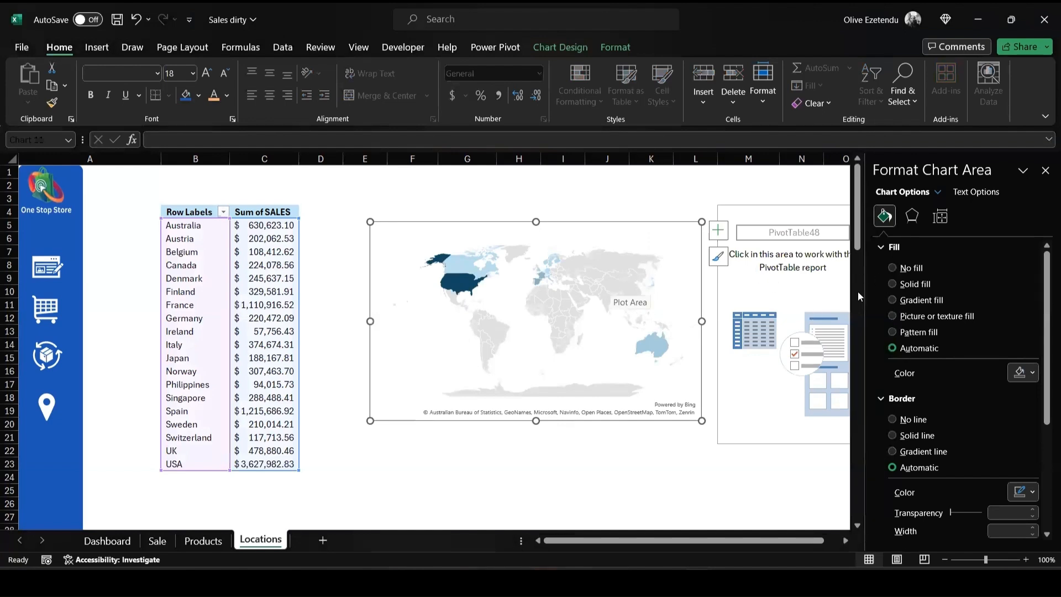
- Format the map chart area with no fill and no border line
click(892, 267)
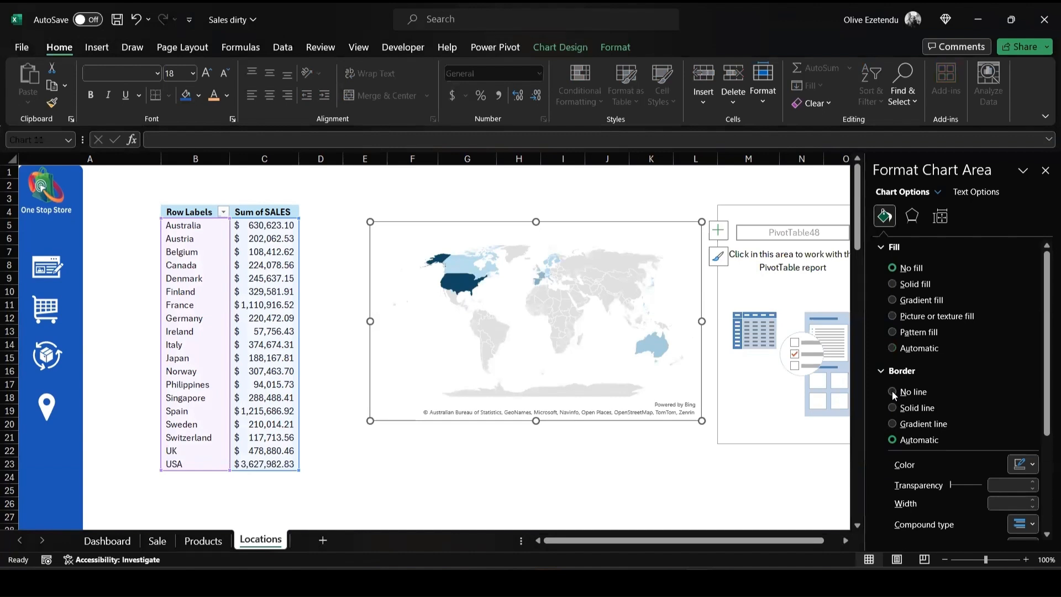
click(893, 391)
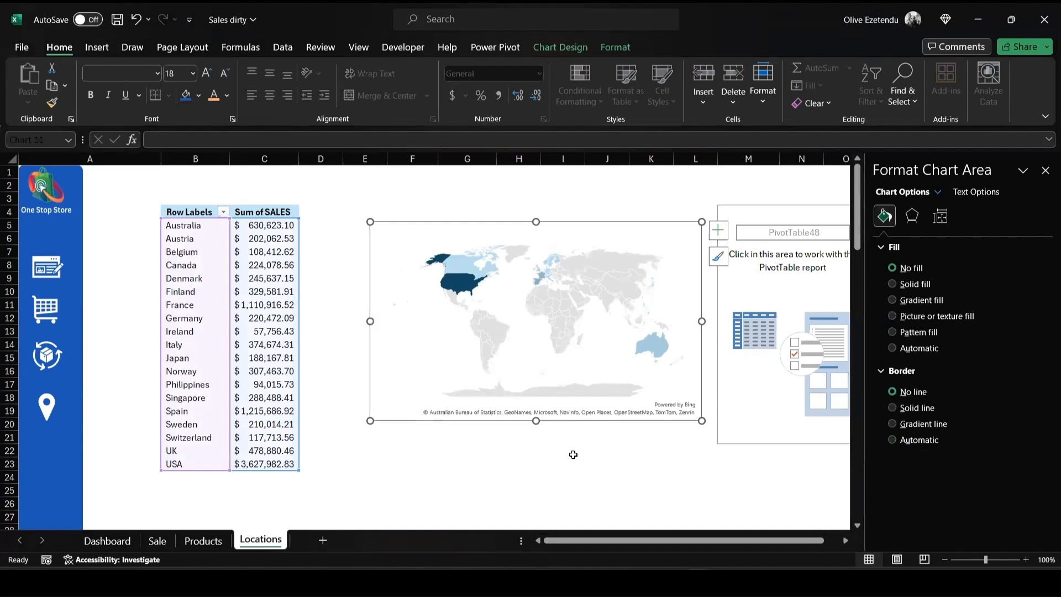
click(676, 450)
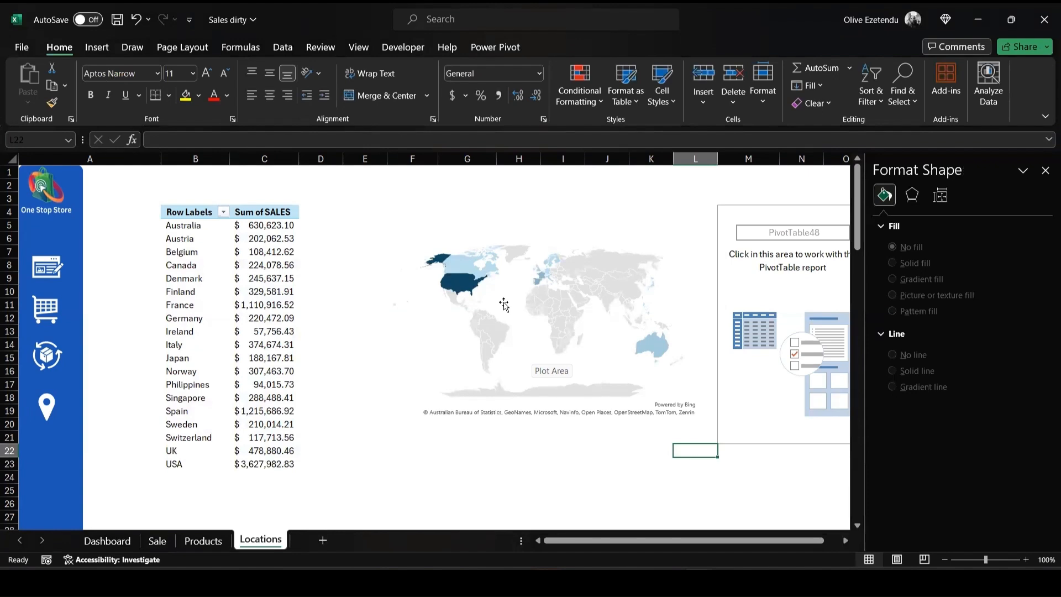
click(545, 318)
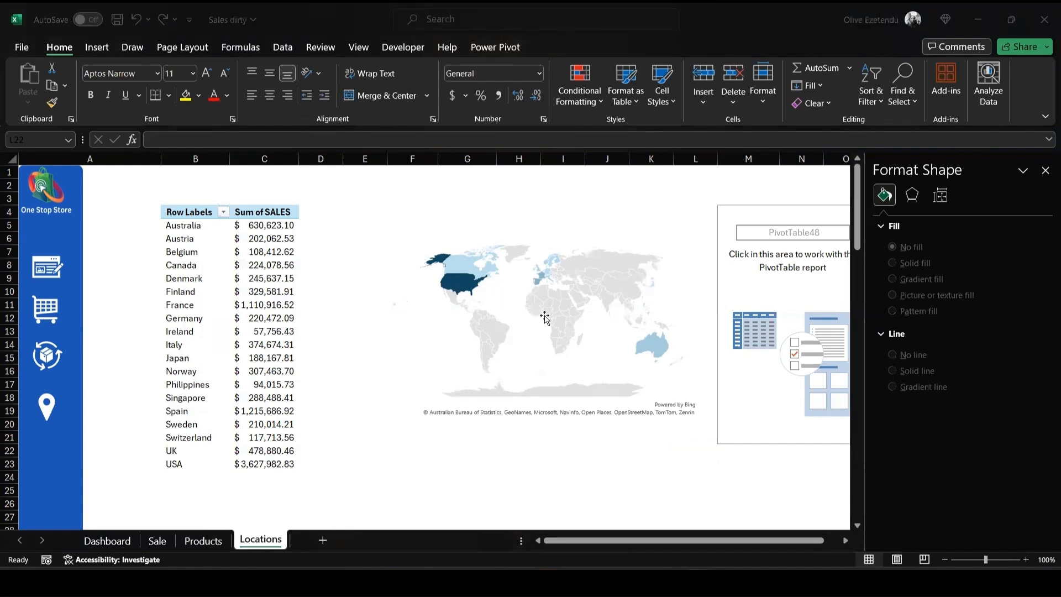
- Insert a text box across the upper part of the Dashboard's first large card for the "Sales by Status" heading
click(106, 544)
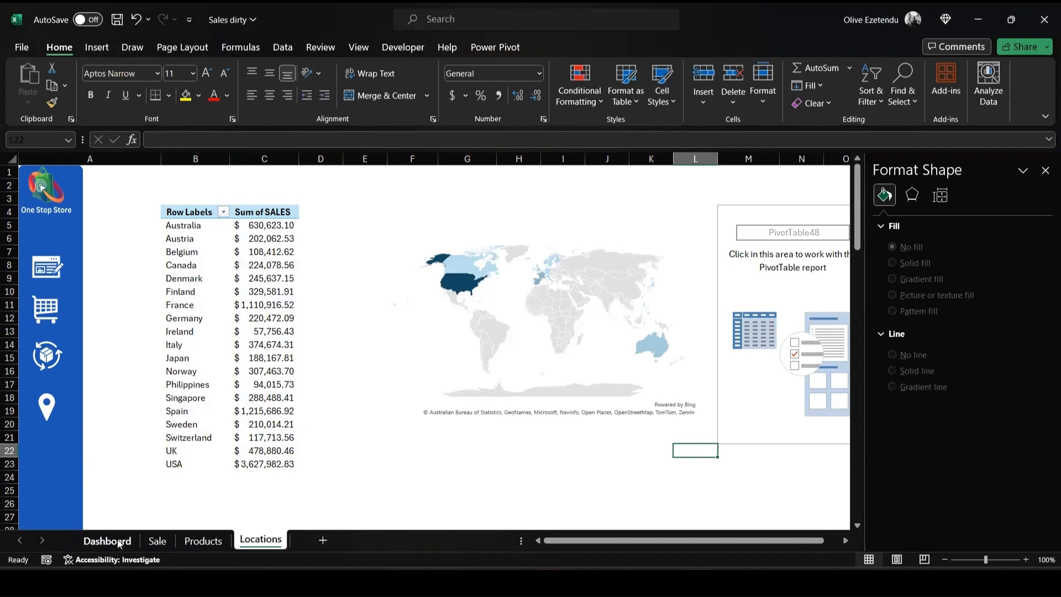
click(118, 545)
click(96, 47)
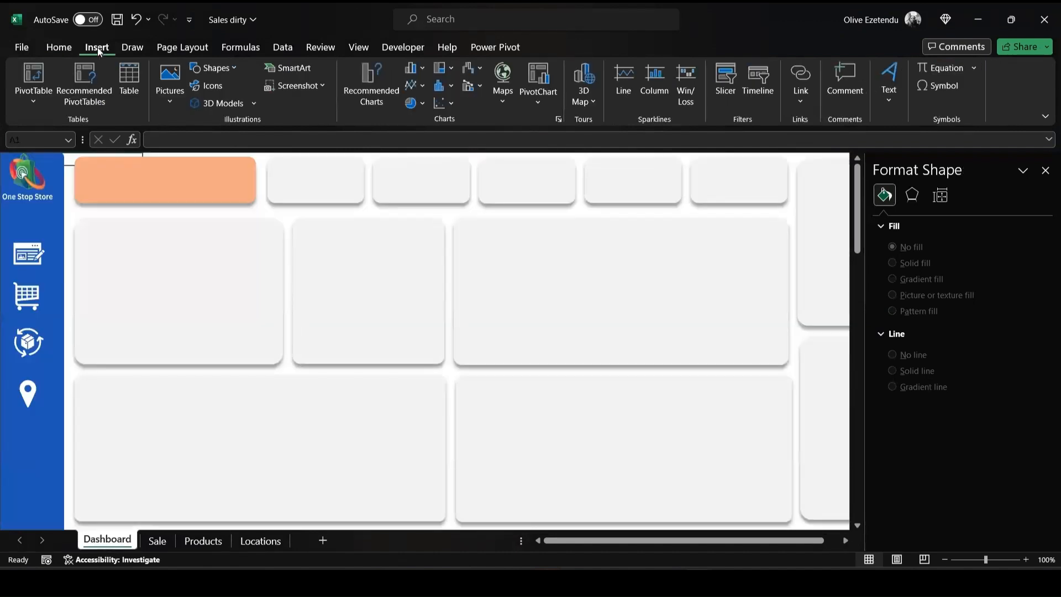
click(232, 67)
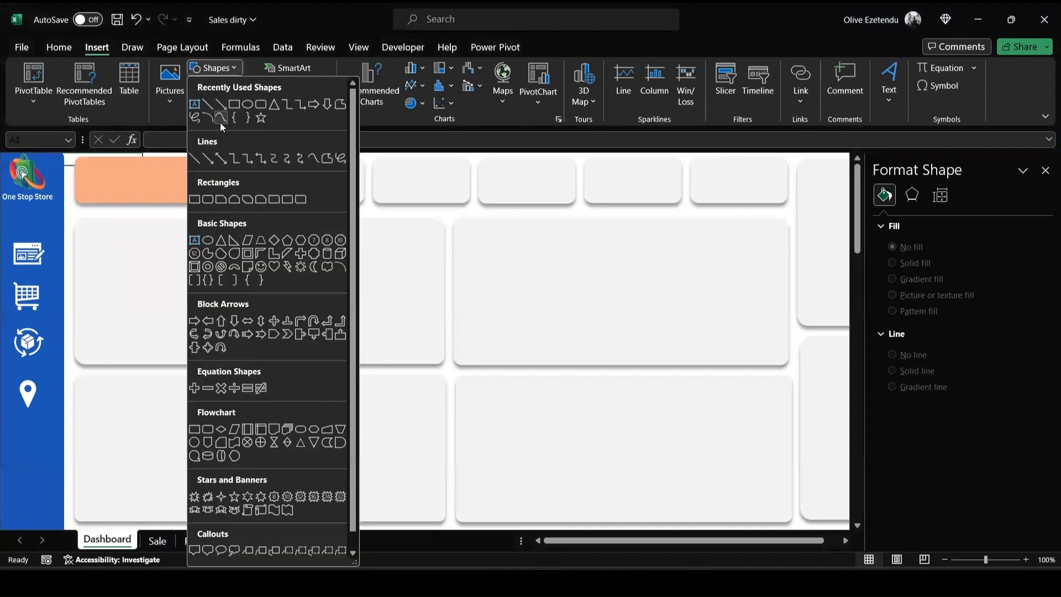
click(195, 104)
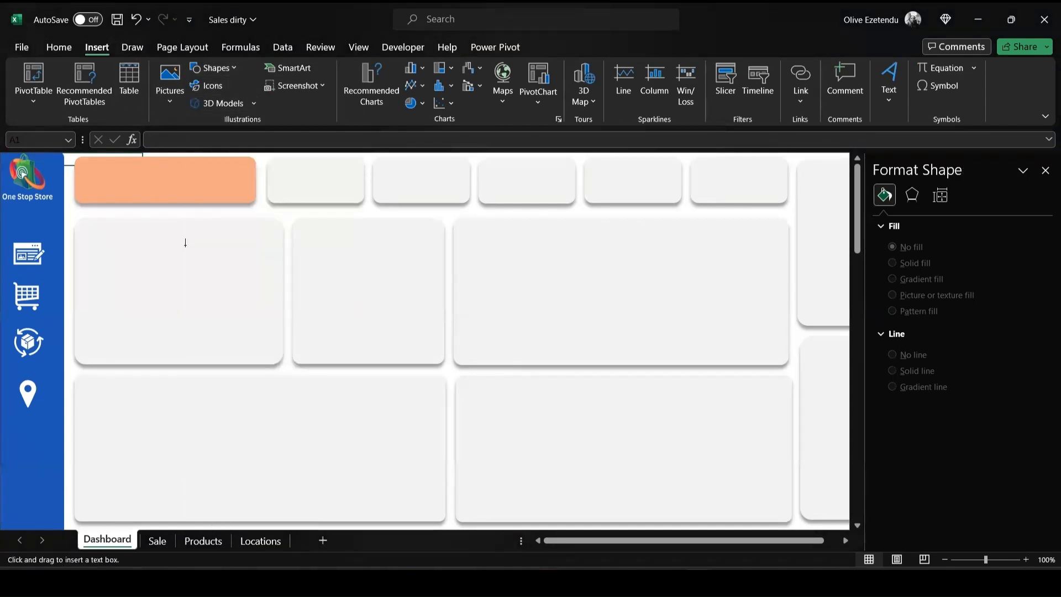
drag(104, 222, 251, 243)
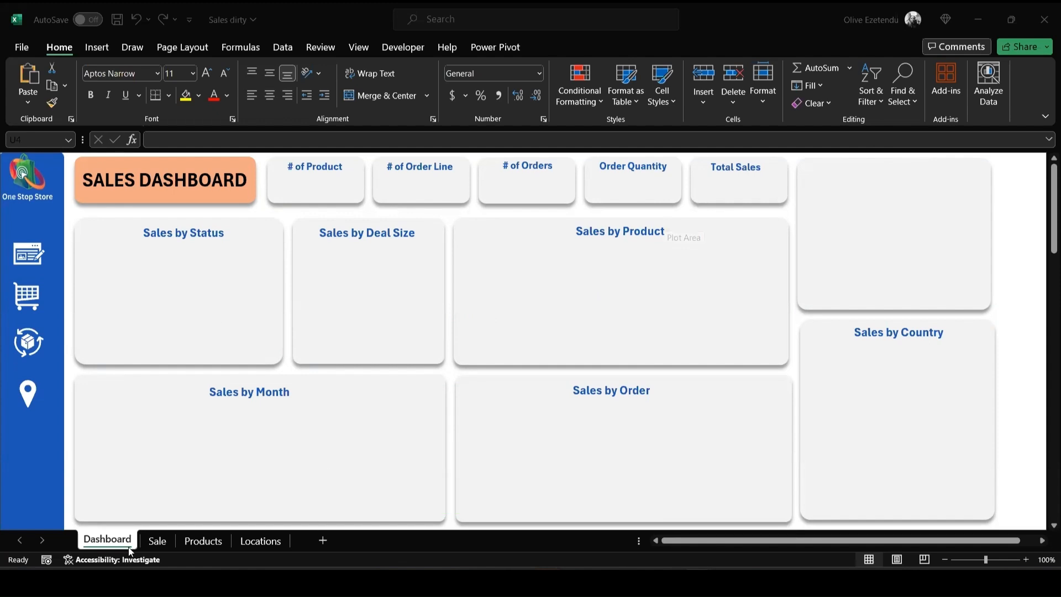
- Move the sales by status doughnut chart from the Sale sheet to the Dashboard and resize it to fit the Sales by Status card
click(152, 542)
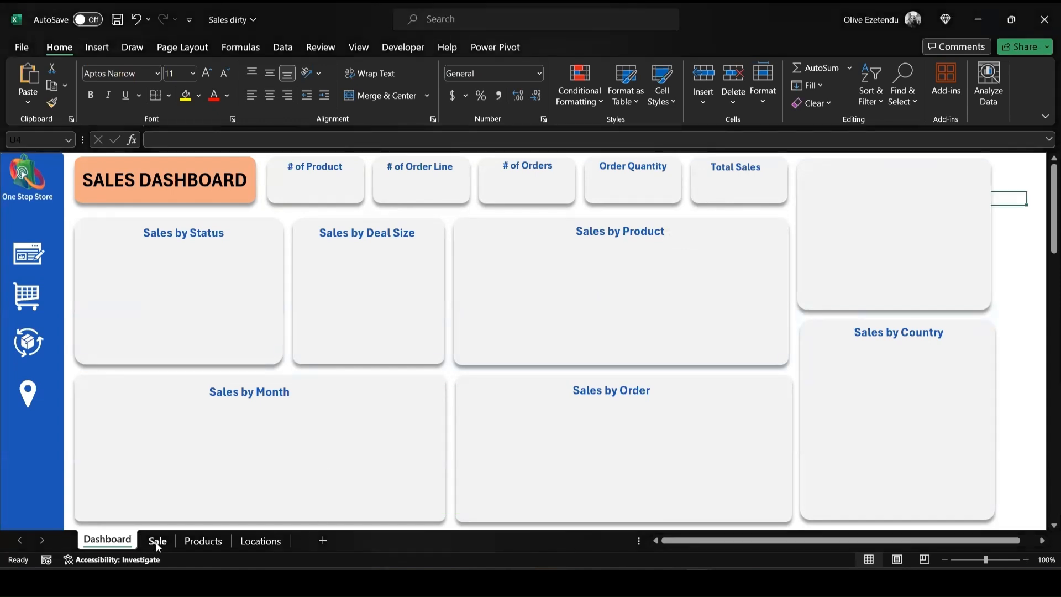
click(158, 543)
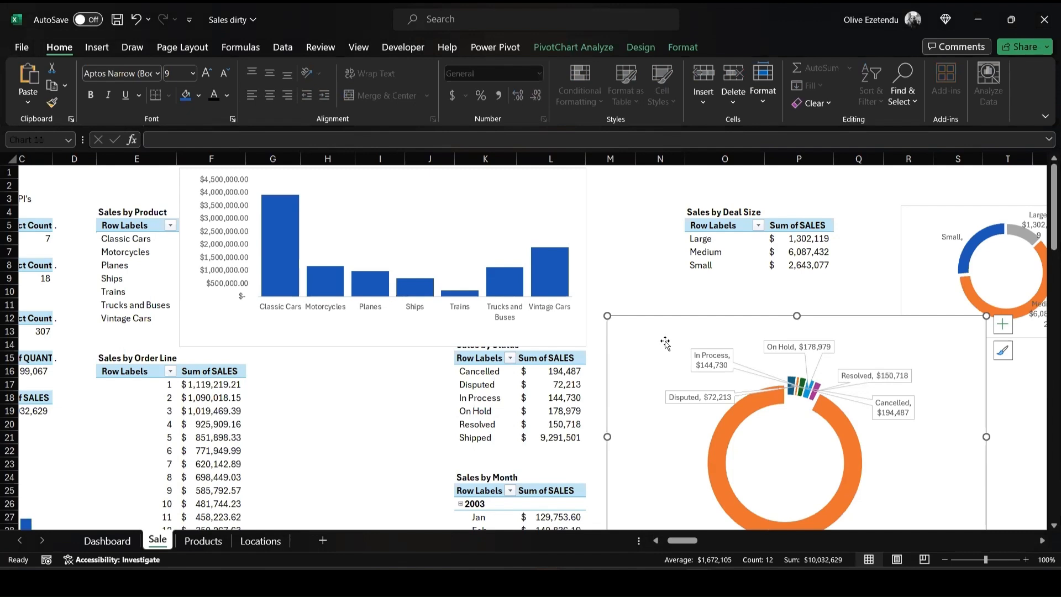
key(Delete)
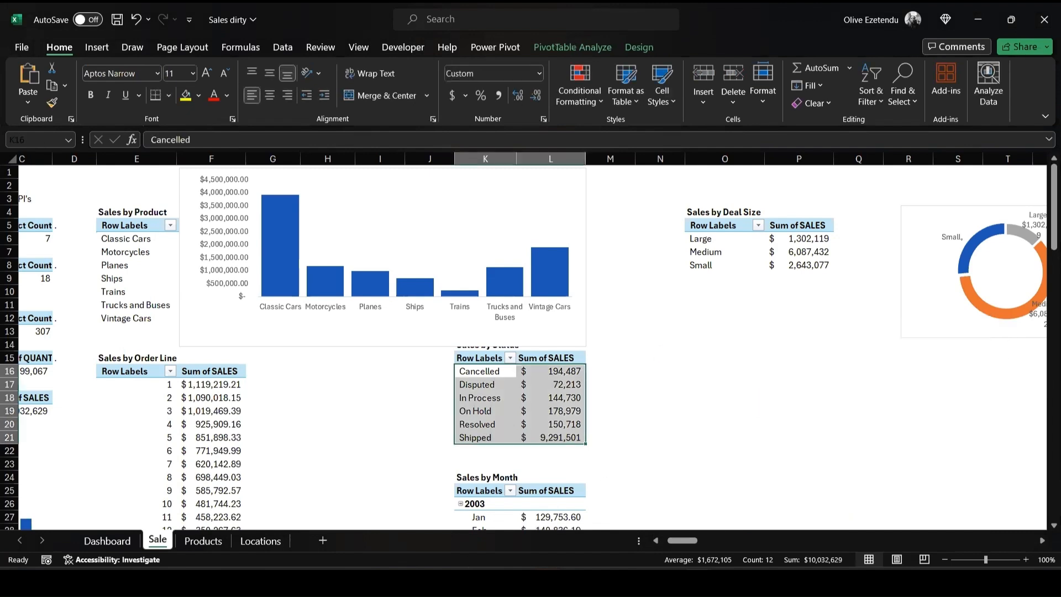
click(107, 541)
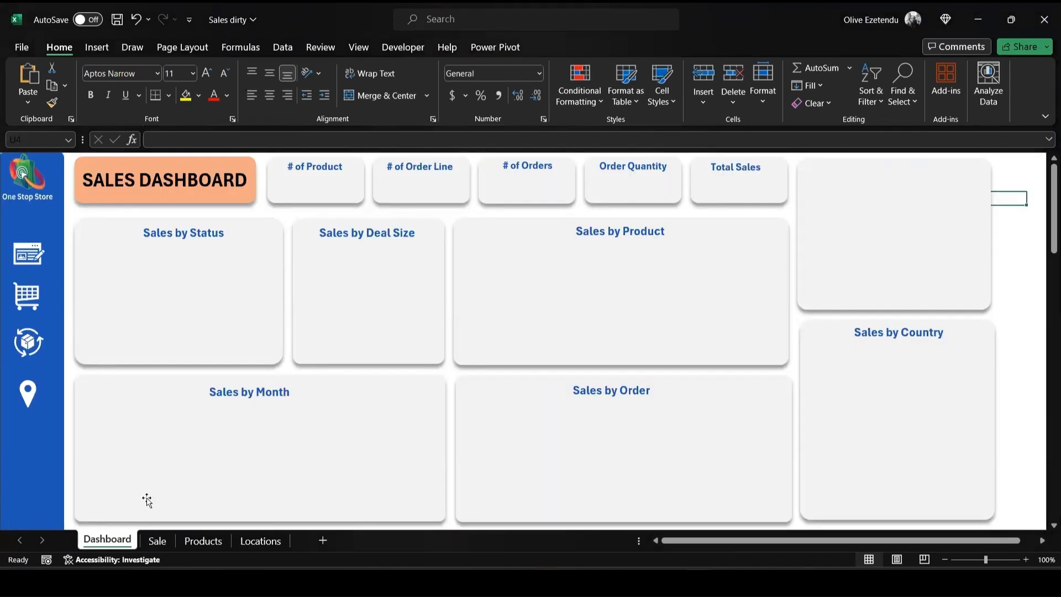
click(164, 282)
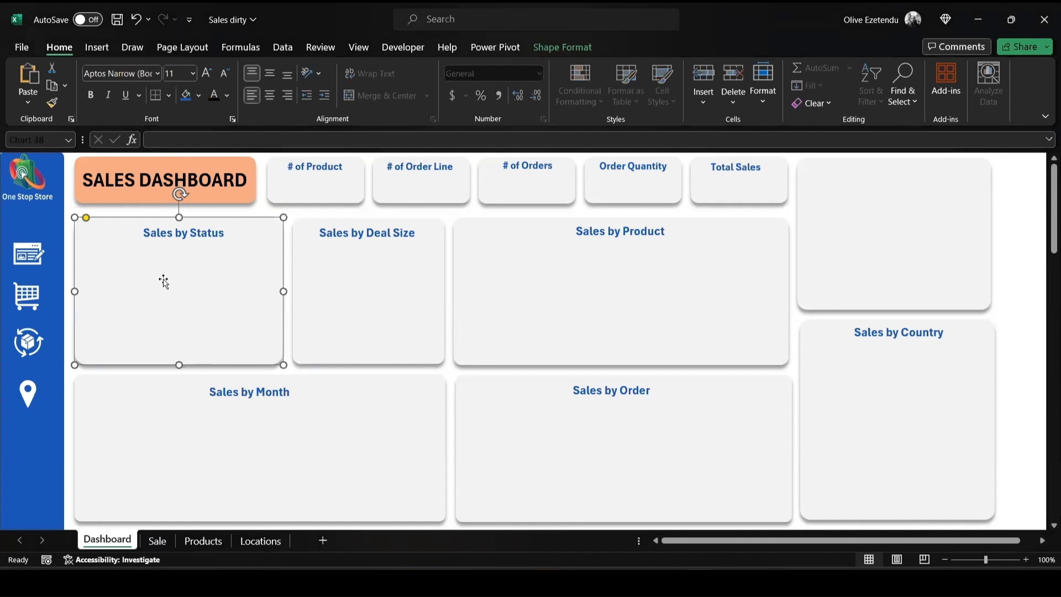
key(ctrl+v)
drag(455, 460, 283, 354)
mouse_move(284, 287)
mouse_down()
mouse_move(269, 290)
mouse_move(282, 293)
mouse_up()
- Format the Sales by Status chart area with no fill and no border line, and adjust its height within the card
right_click(234, 338)
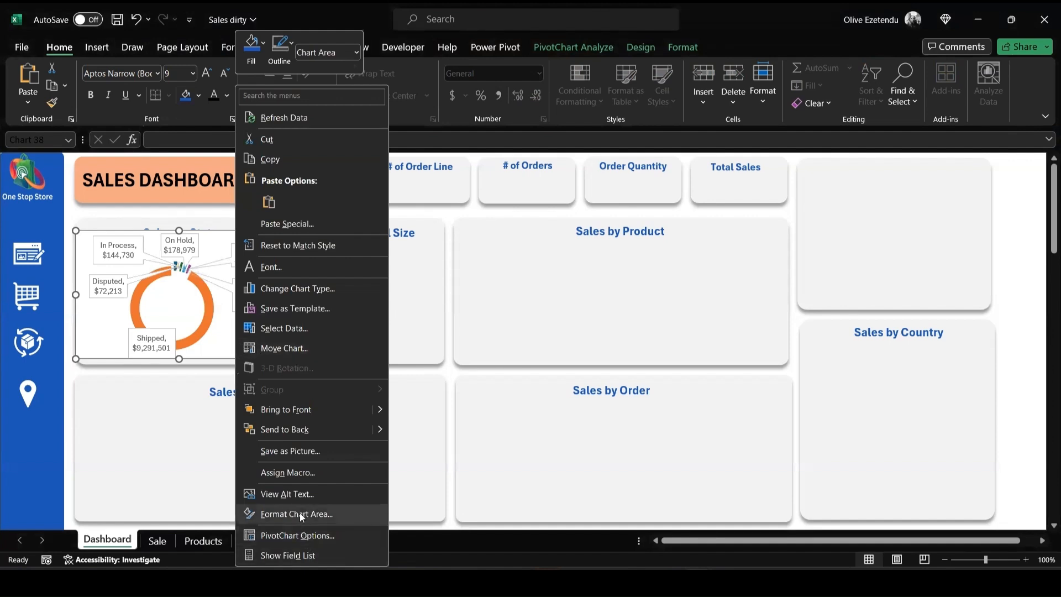
key(Escape)
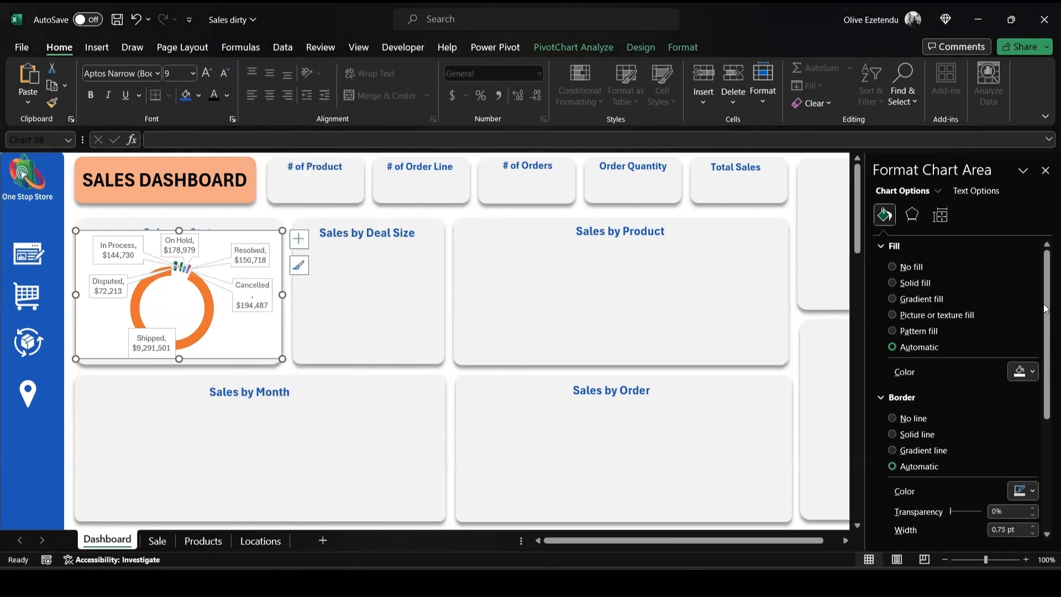
click(892, 266)
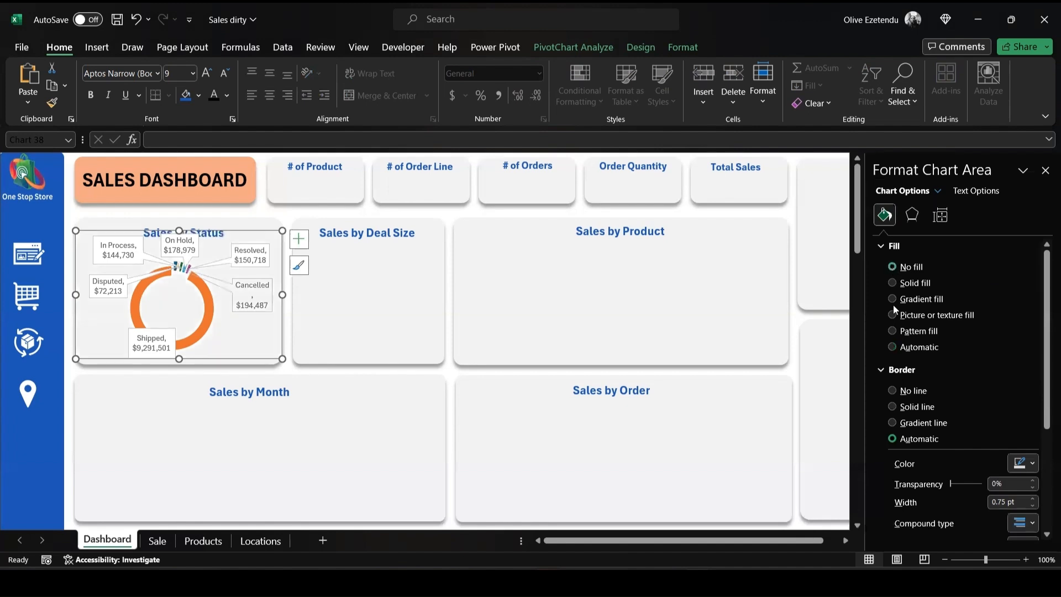
click(893, 391)
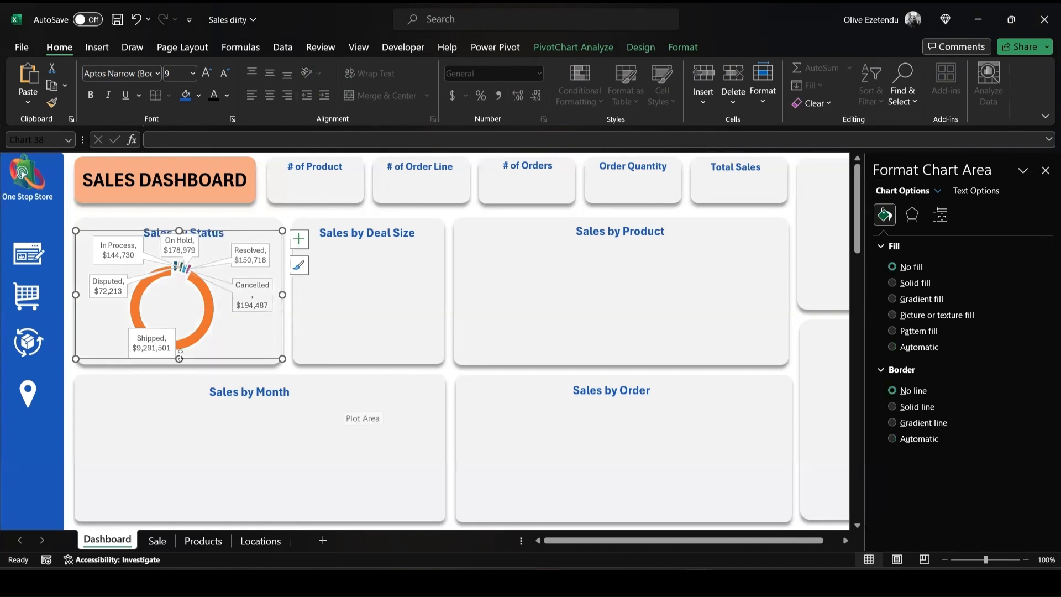
drag(179, 358, 180, 362)
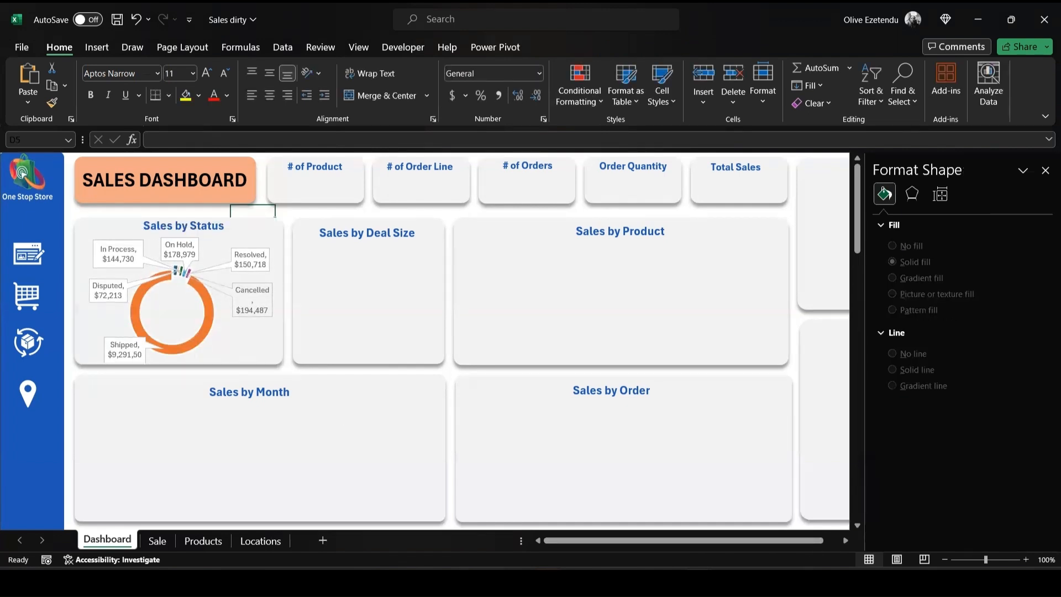
- Move the deal size doughnut chart from the Sale sheet to the Dashboard's Sales by Deal Size card and narrow it to the card's width
click(156, 541)
scroll(491, 332, down, 2)
scroll(491, 333, down, 2)
scroll(492, 335, up, 4)
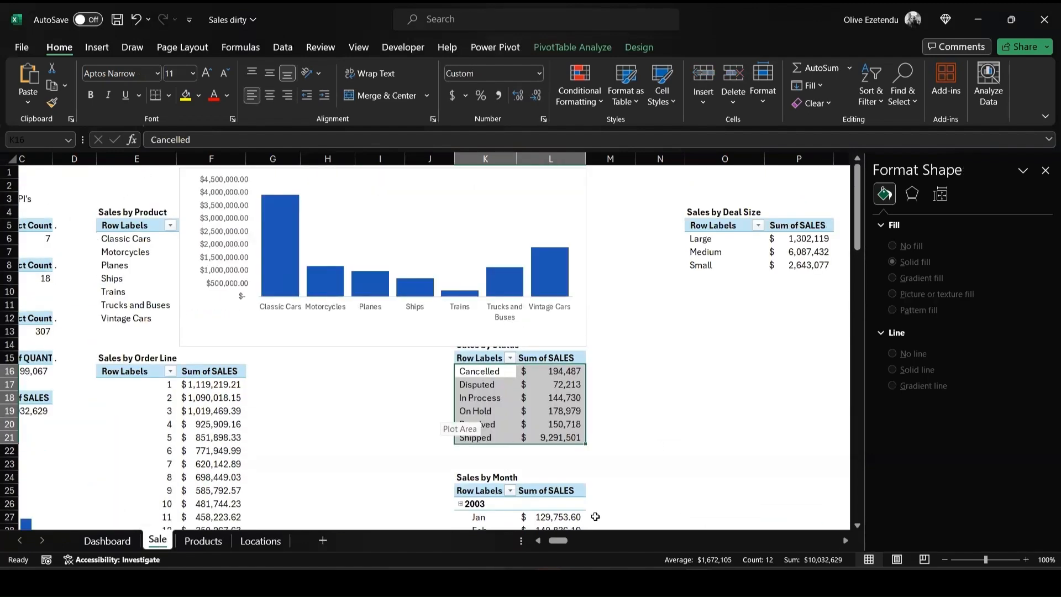
drag(558, 542, 567, 542)
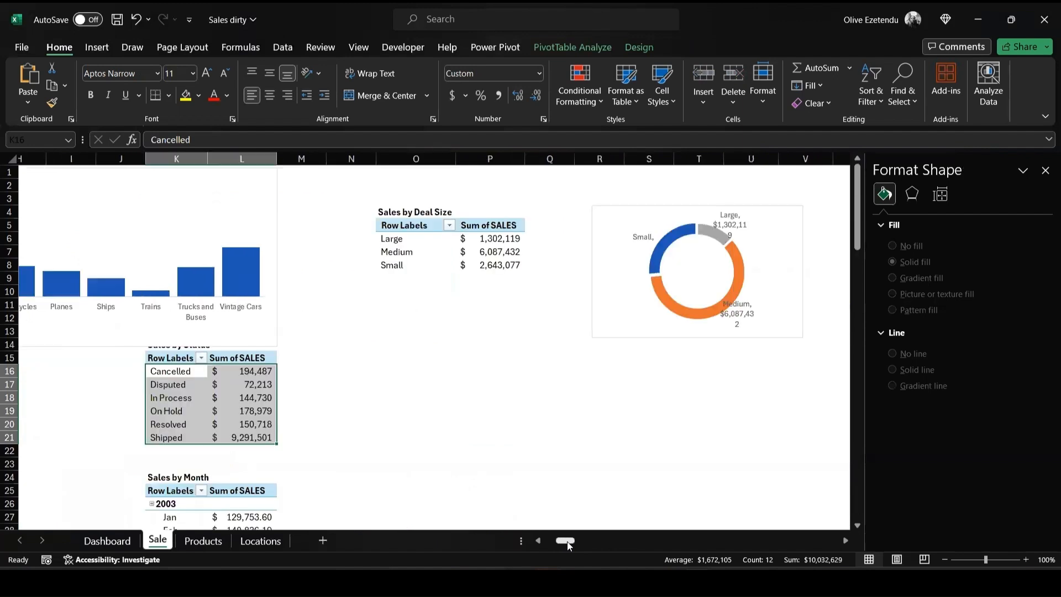
click(699, 247)
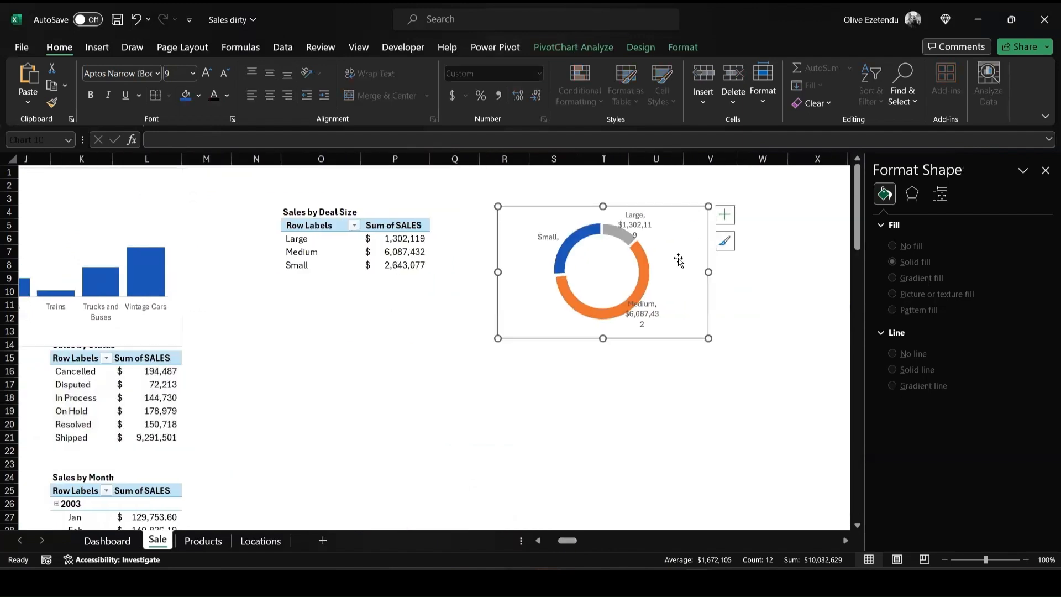
key(Delete)
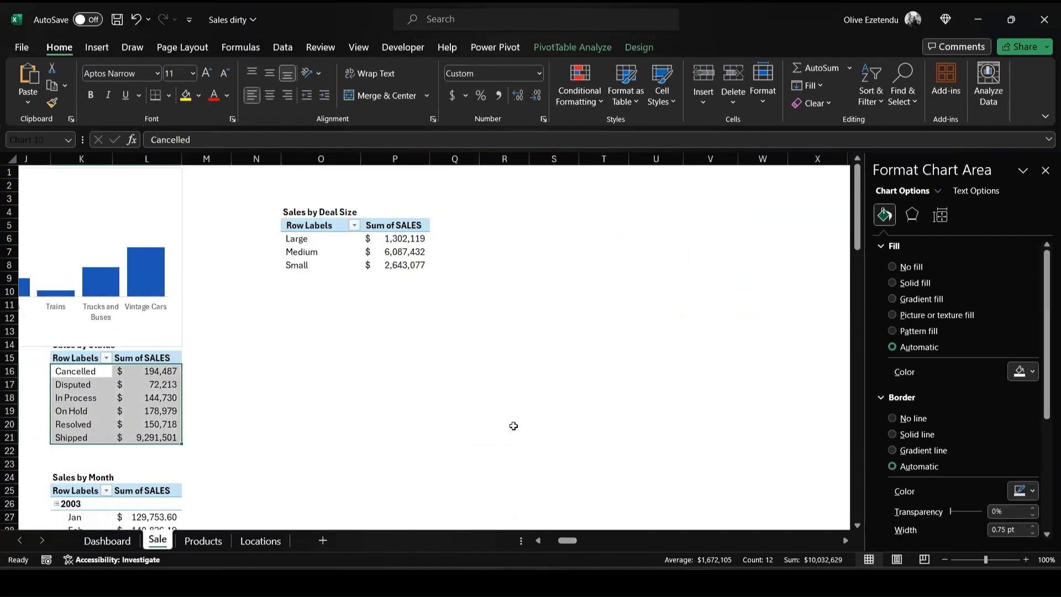
click(107, 541)
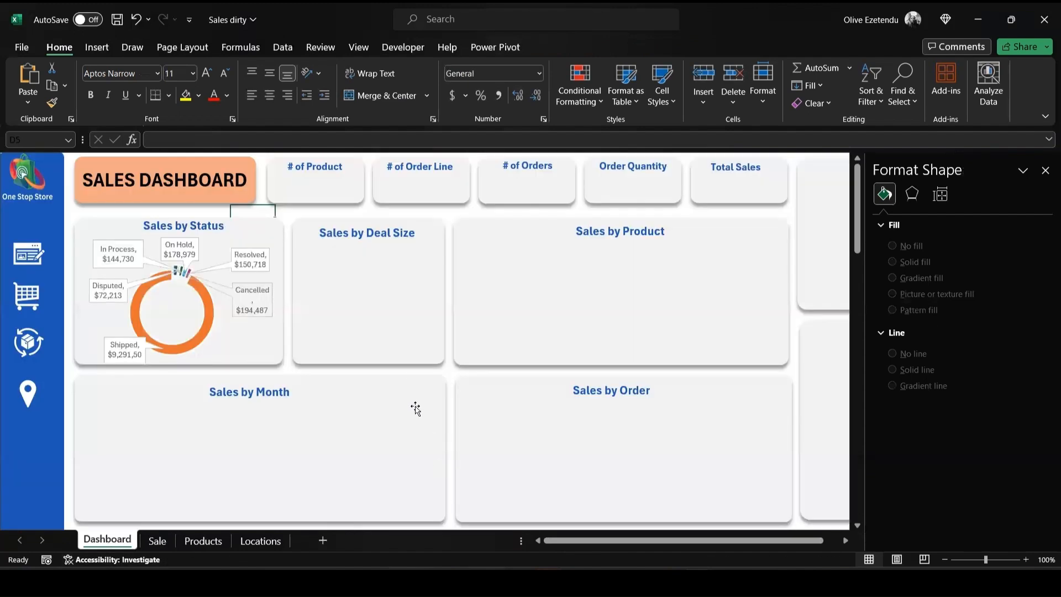
click(382, 328)
key(ctrl+v)
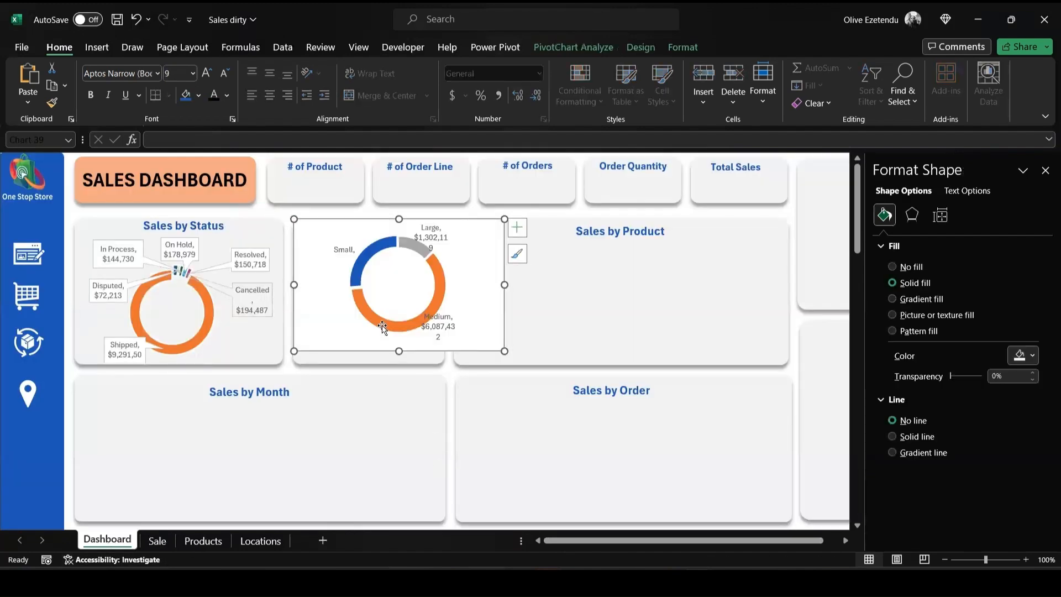
drag(506, 285, 446, 285)
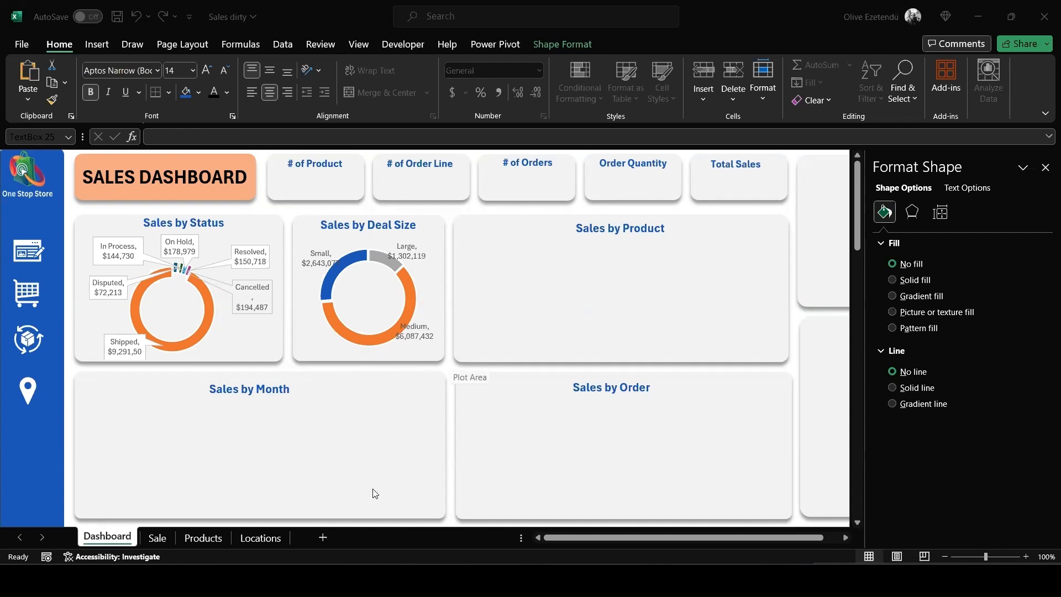
- Move the product sales column chart from the Sale sheet into the Dashboard's Sales by Product card
click(169, 538)
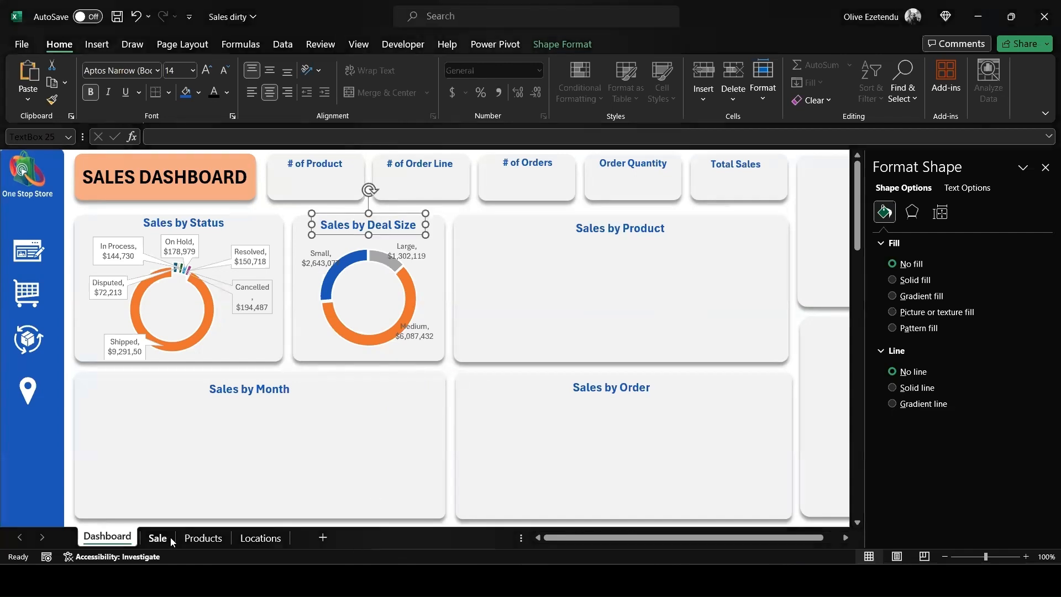
click(161, 539)
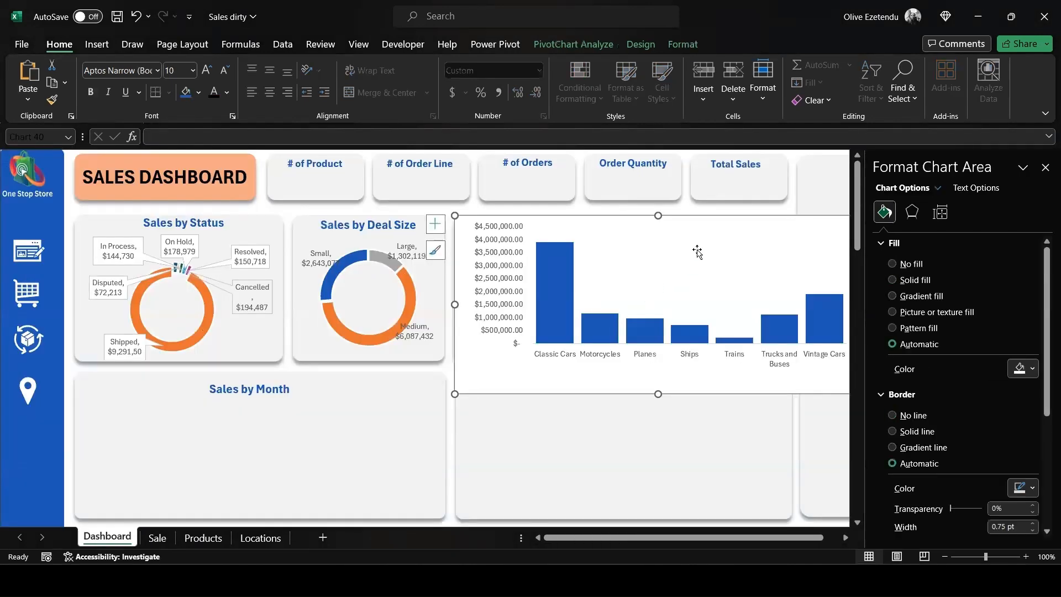
mouse_move(674, 252)
mouse_down()
mouse_move(655, 266)
mouse_move(666, 246)
mouse_up()
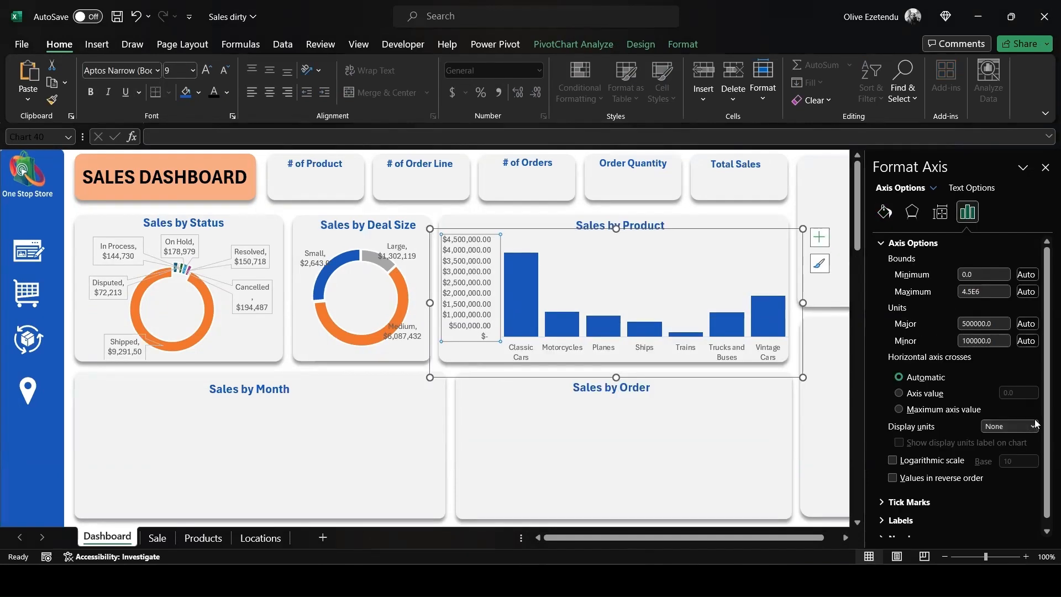
- Remove the two decimals from the Sales by Product PivotTable values in E6:F12 and reposition the product chart on the Dashboard
click(158, 538)
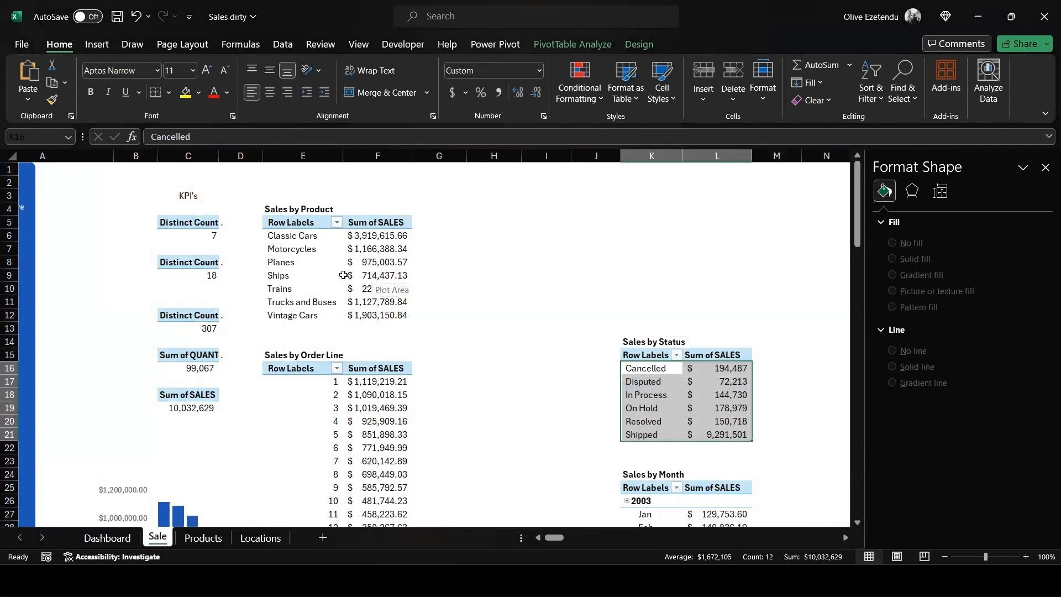
drag(264, 233, 330, 312)
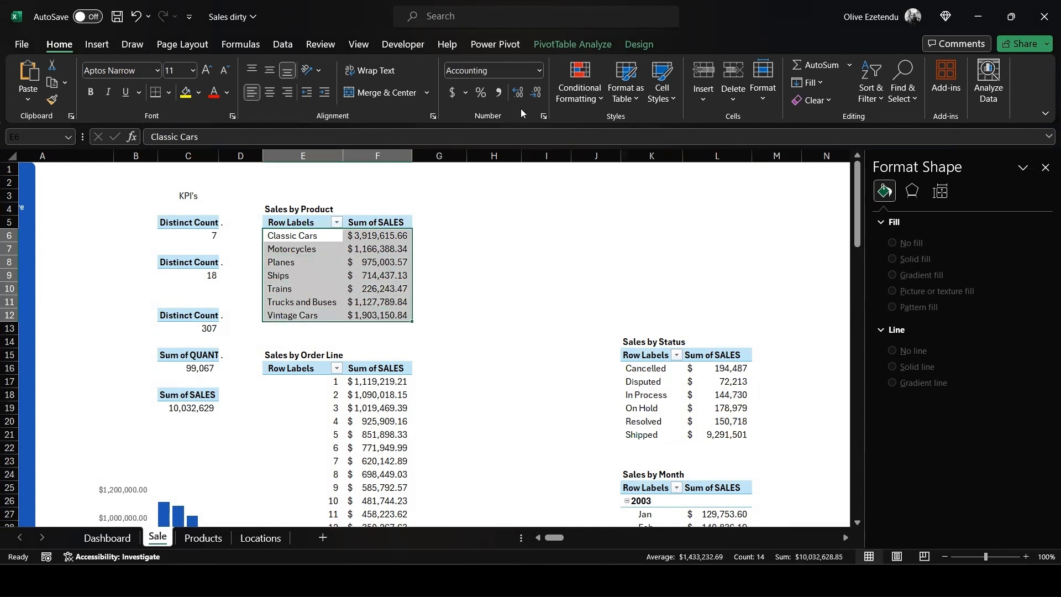
click(535, 97)
click(535, 97)
click(109, 536)
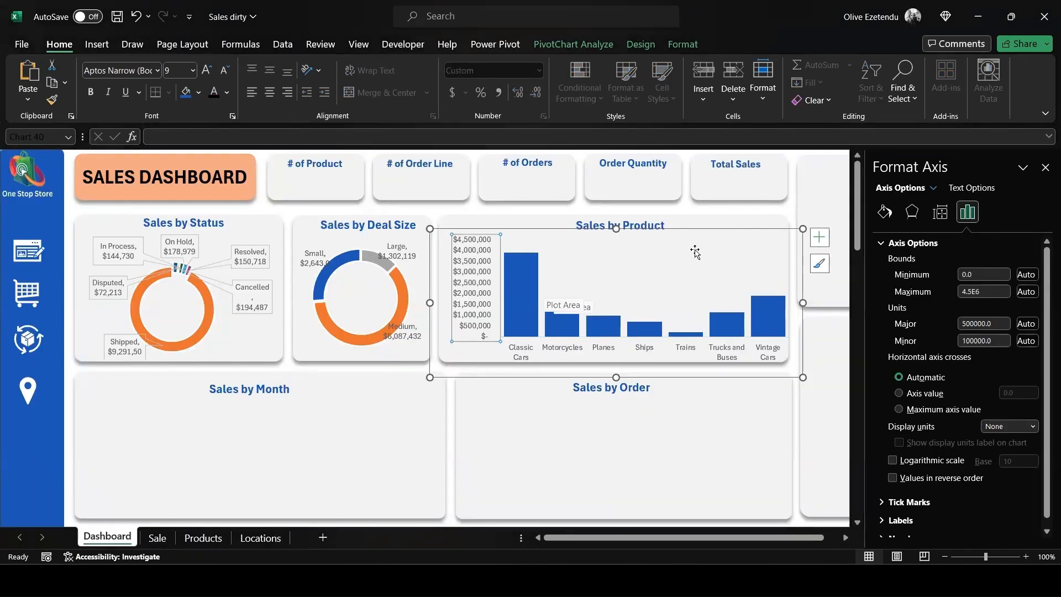
drag(704, 228, 698, 226)
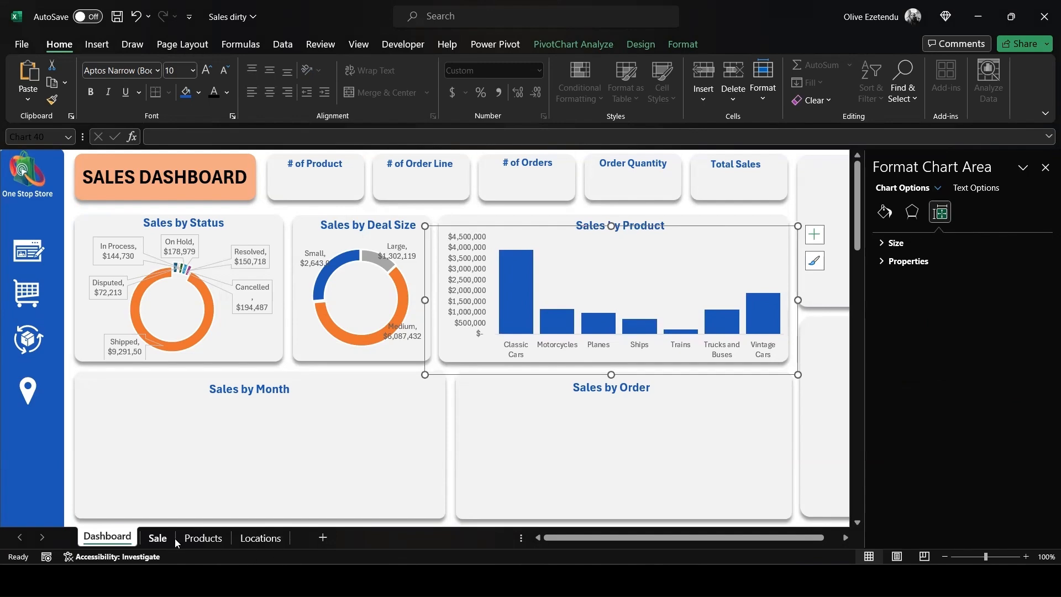
- Remove the two decimals from the Sales by Month PivotTable values in L27:L57 on the Sale sheet
click(158, 538)
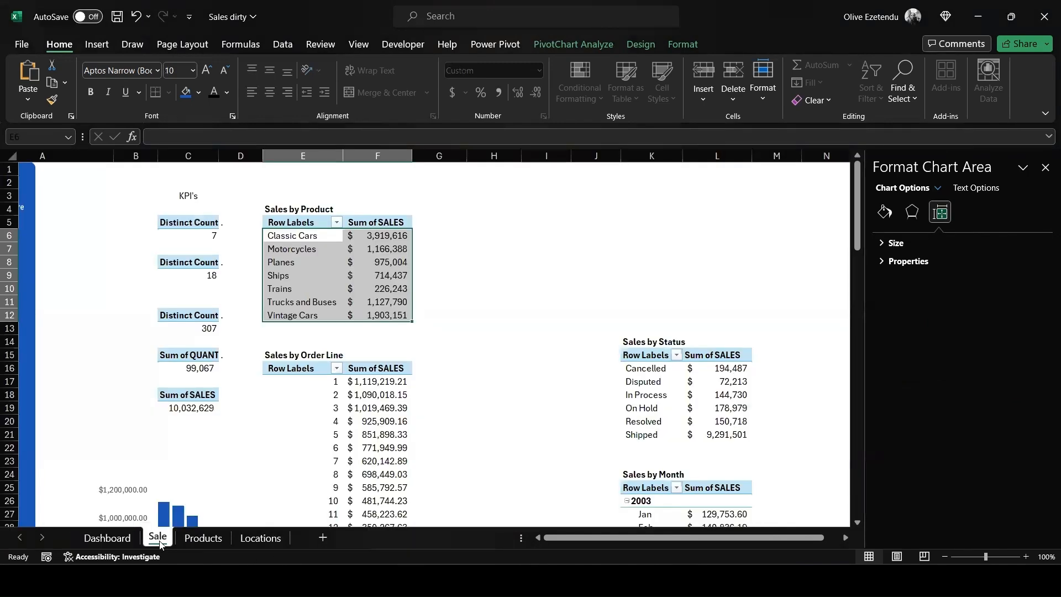
scroll(263, 465, down, 7)
scroll(263, 465, down, 1)
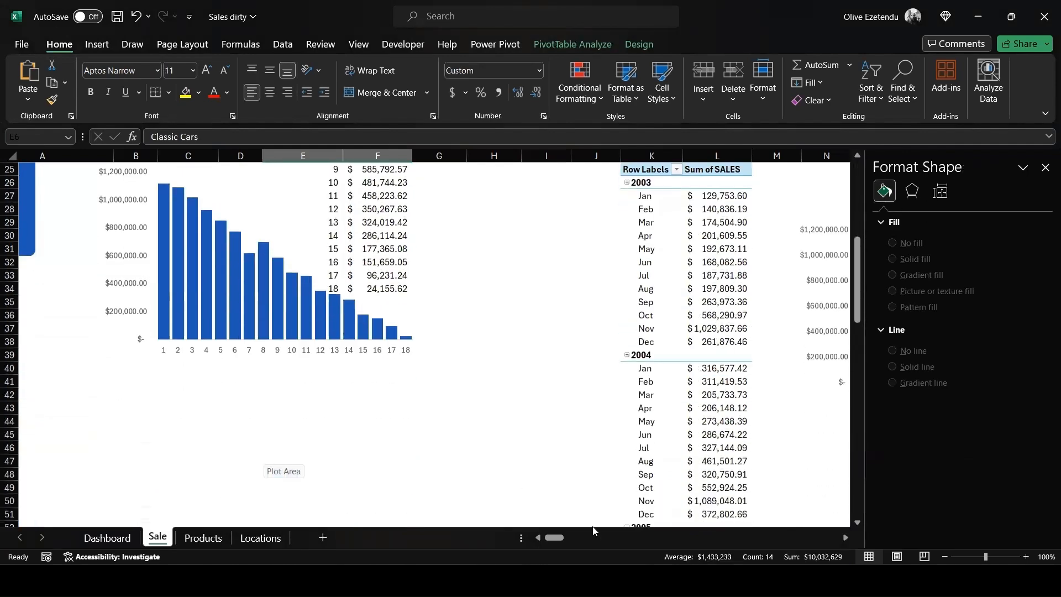
drag(551, 539, 562, 541)
click(538, 293)
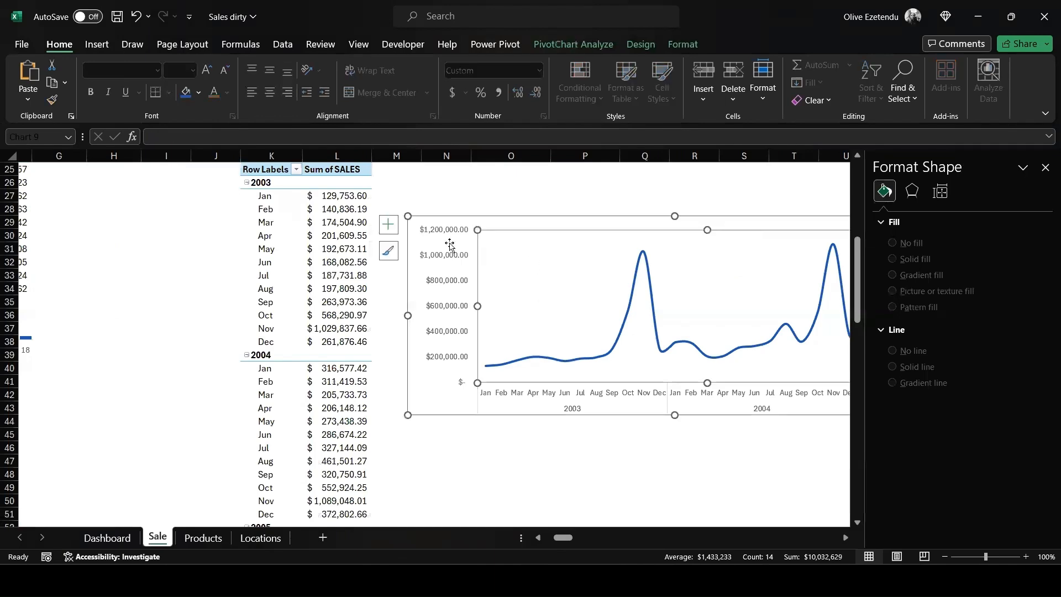
click(250, 191)
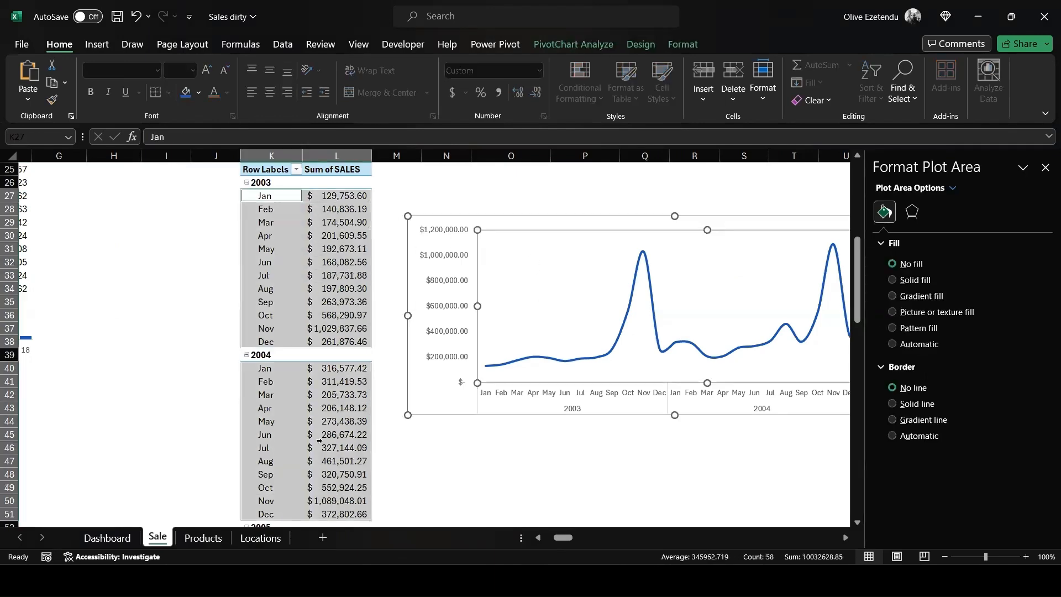
scroll(321, 522, down, 12)
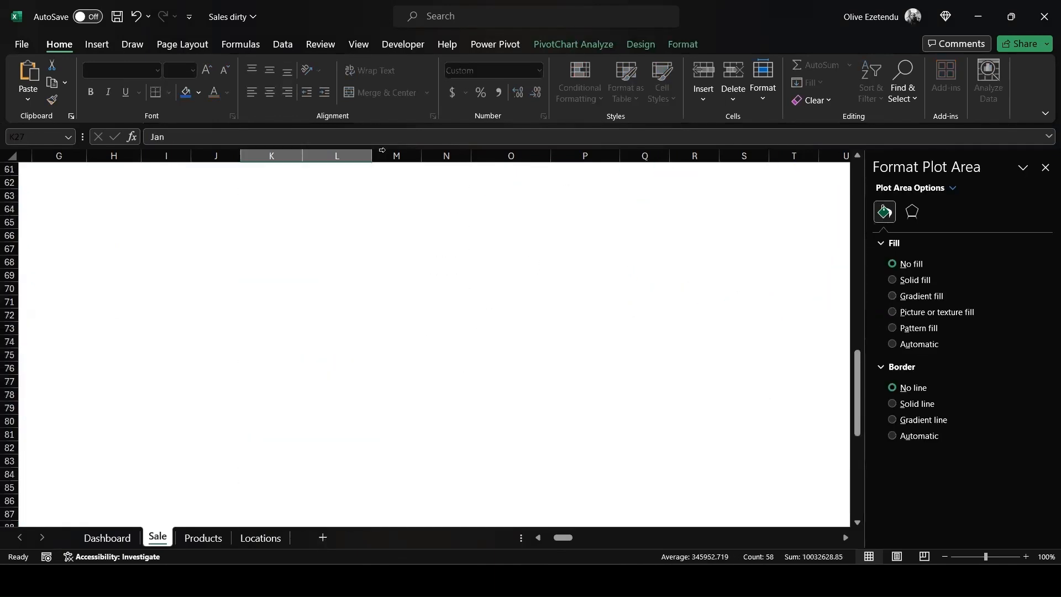
scroll(318, 313, up, 7)
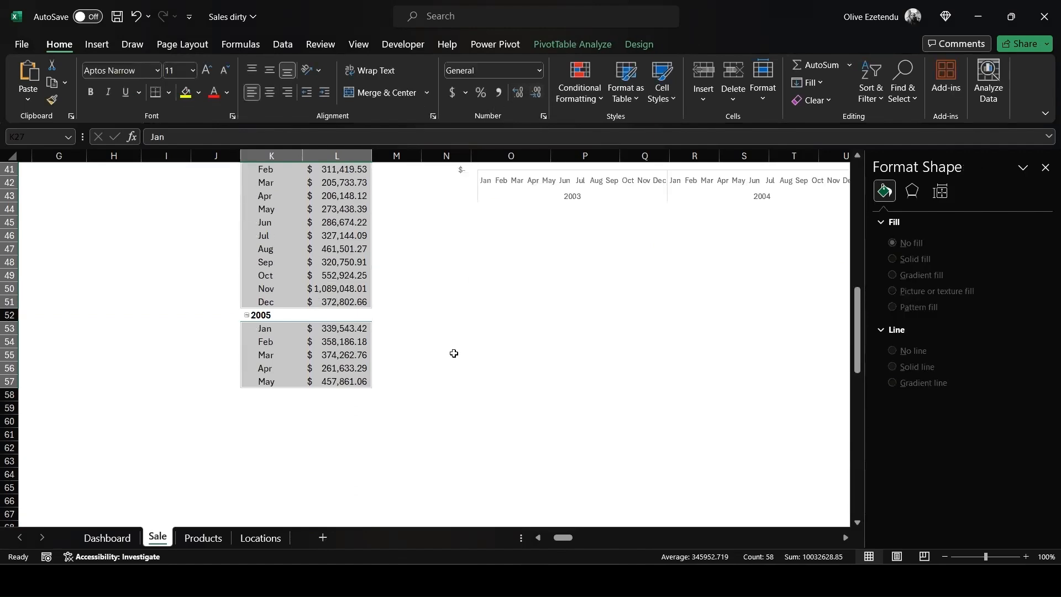
scroll(454, 350, up, 6)
scroll(454, 350, up, 1)
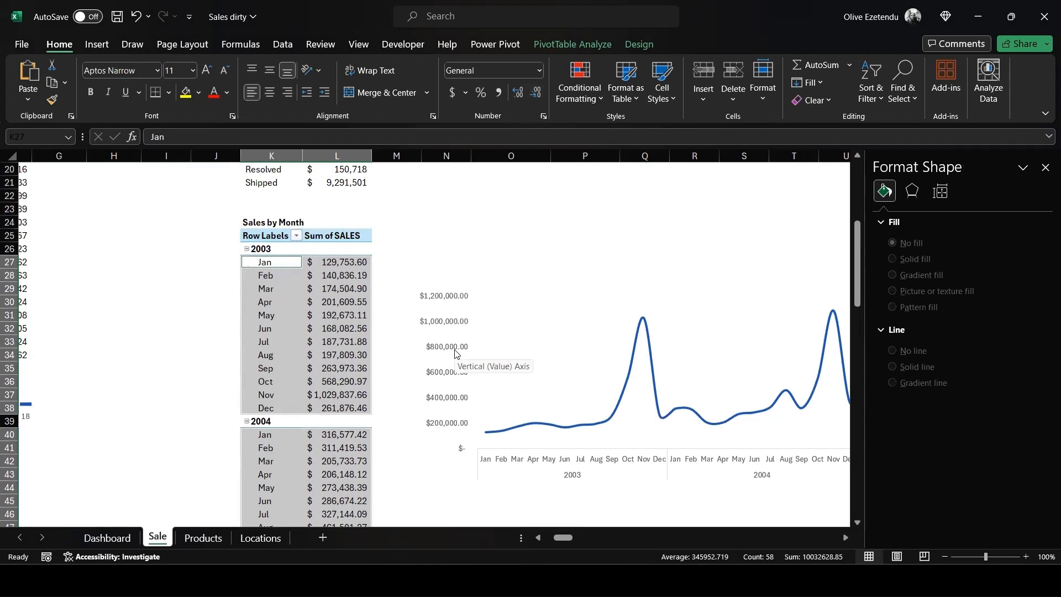
click(416, 266)
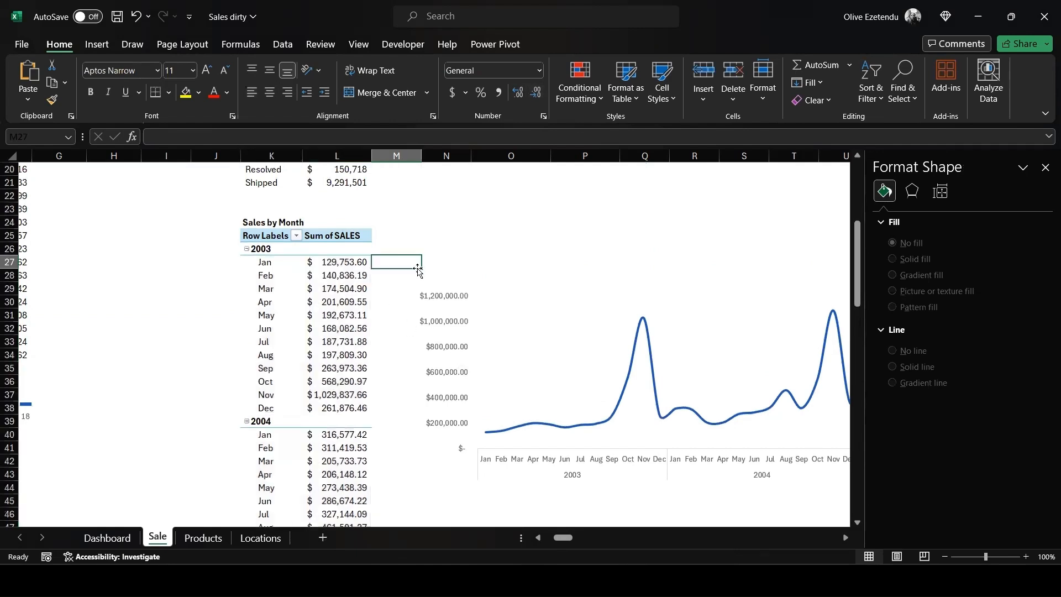
drag(313, 262, 335, 504)
click(536, 92)
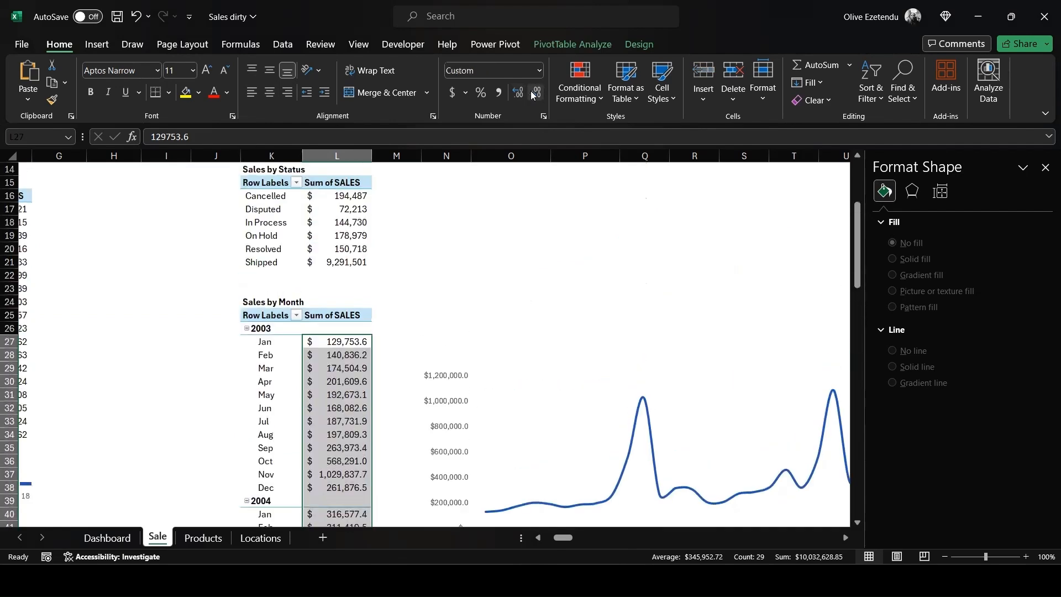
click(535, 93)
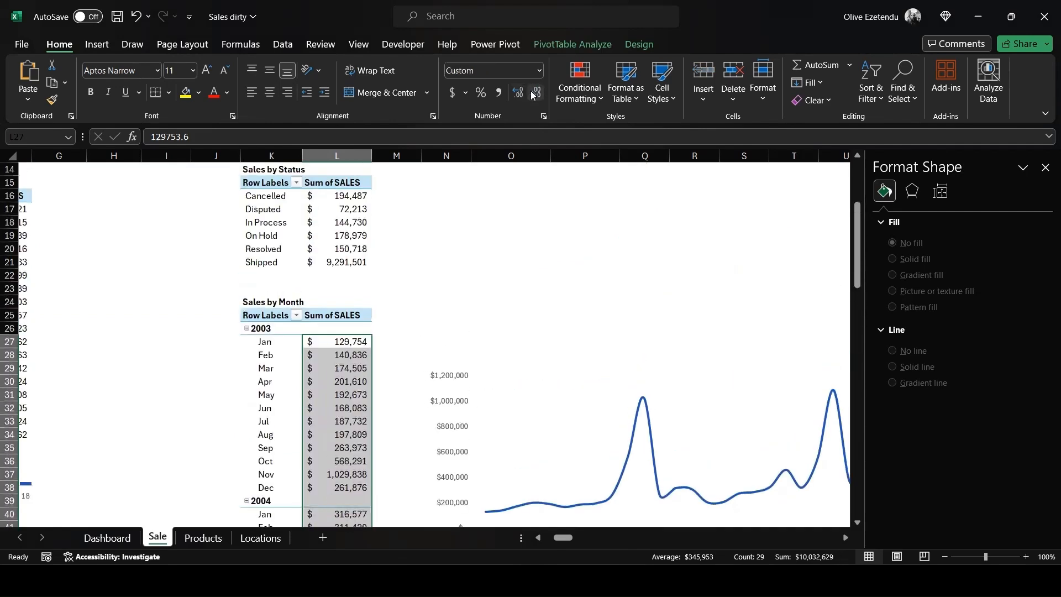
- Move the monthly sales line chart from the Sale sheet to the Dashboard's Sales by Month card and shrink it to fit
click(561, 416)
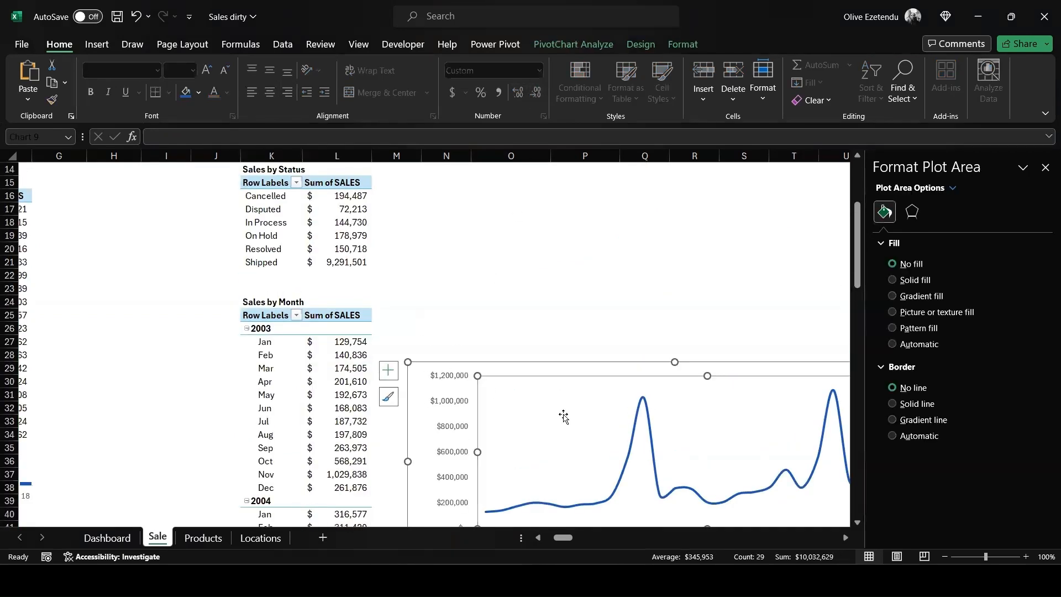
key(Delete)
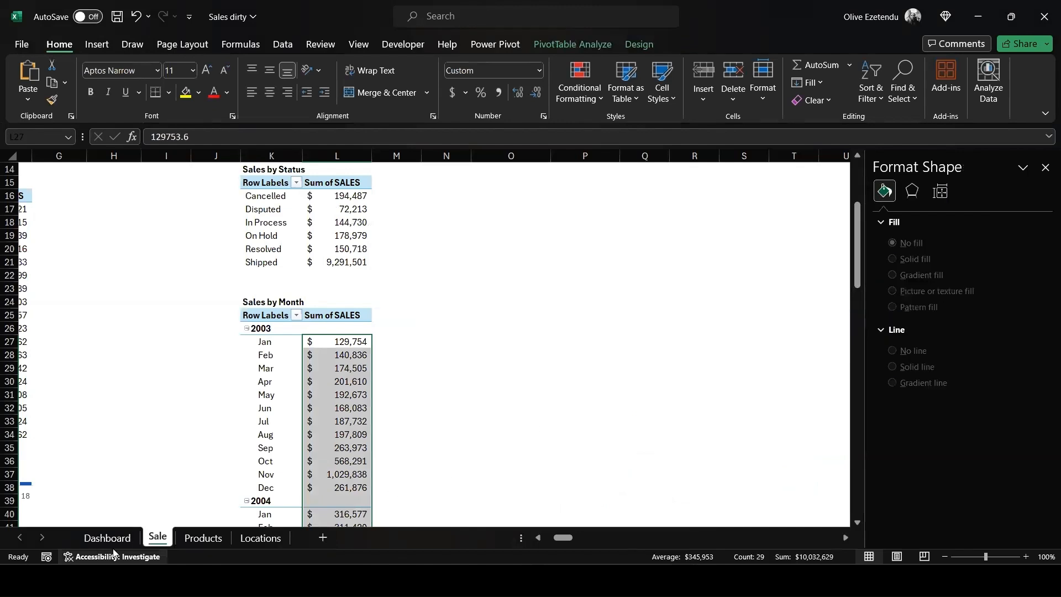
click(107, 538)
click(331, 454)
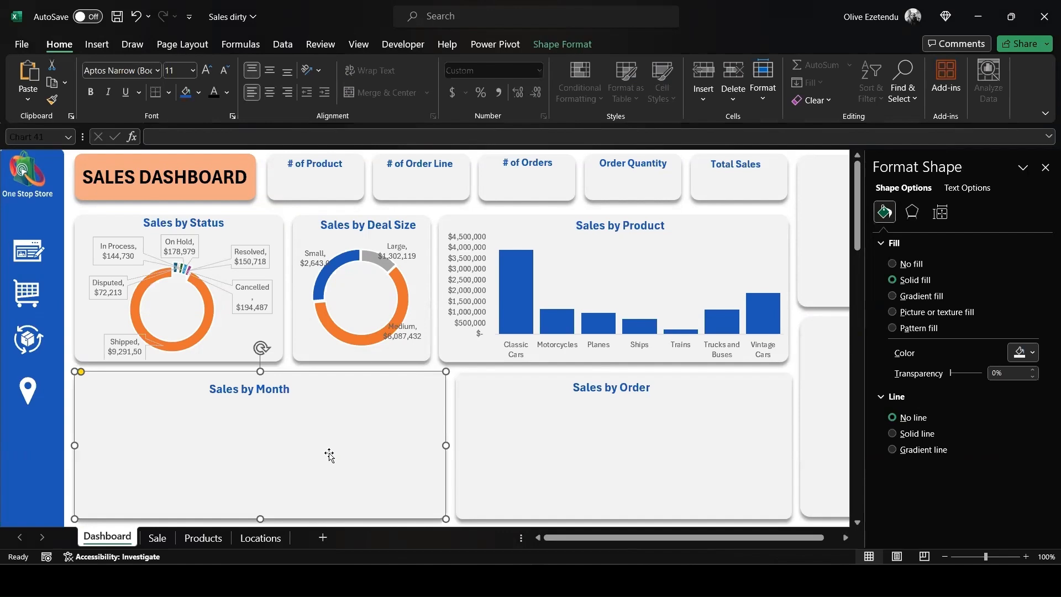
key(ctrl+v)
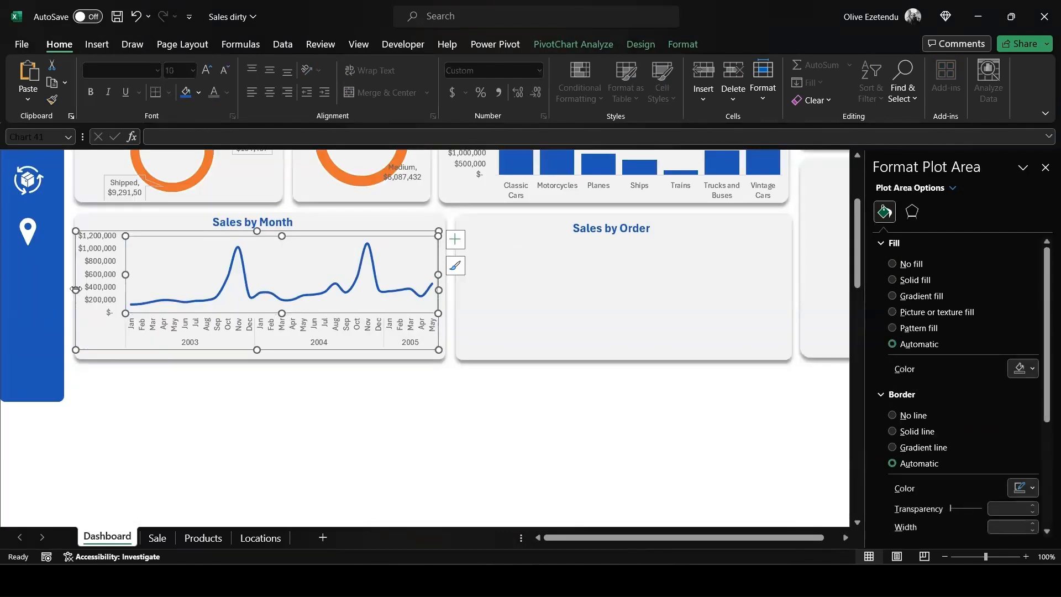
drag(75, 289, 72, 340)
- Move the order line column chart from the Sale sheet to the Dashboard's Sales by Order card
key(ctrl+Page_Down)
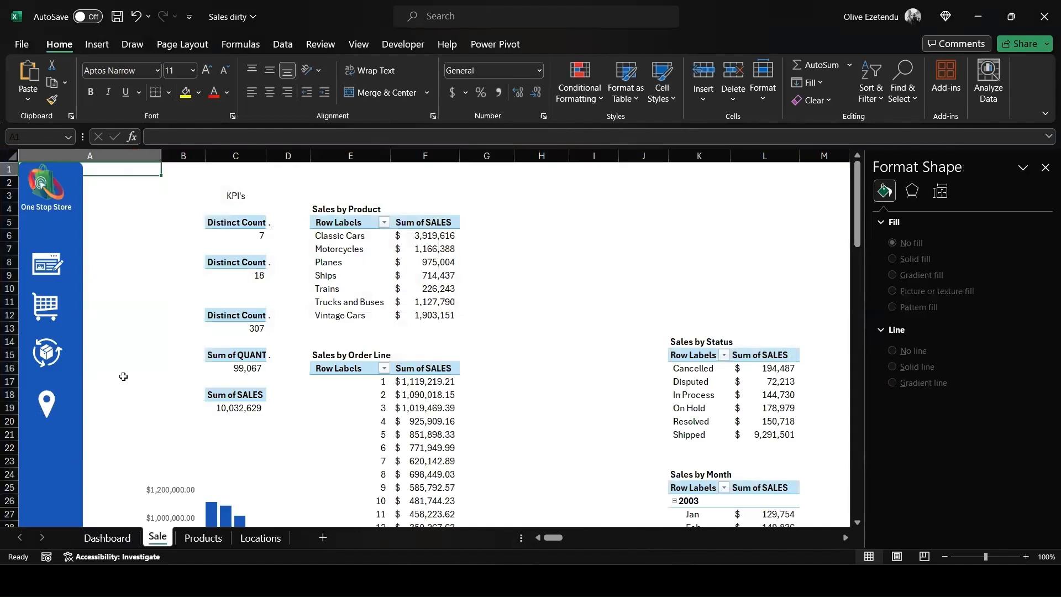
scroll(124, 375, down, 4)
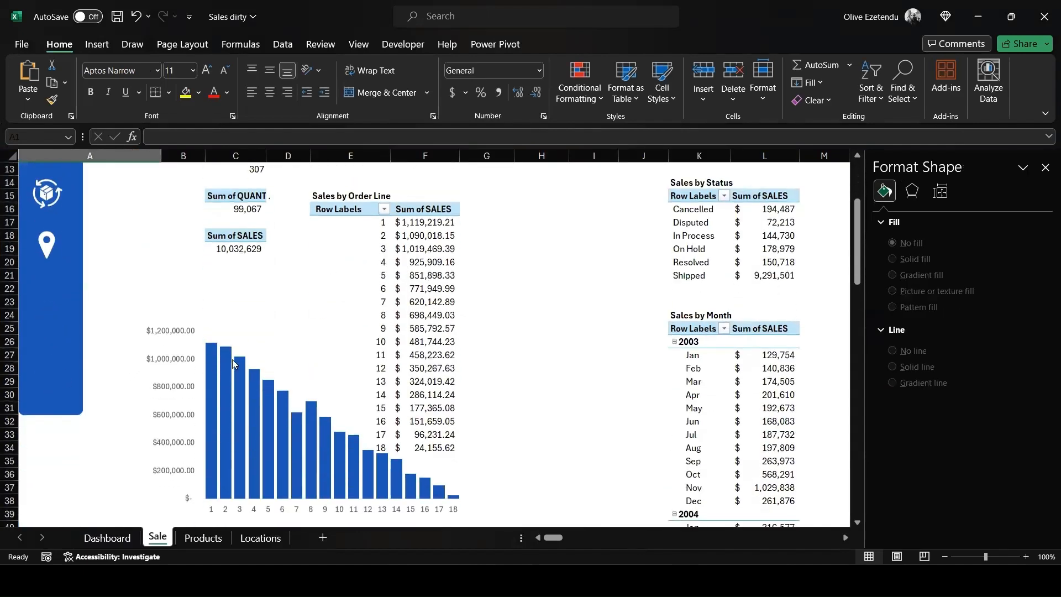
scroll(355, 350, down, 1)
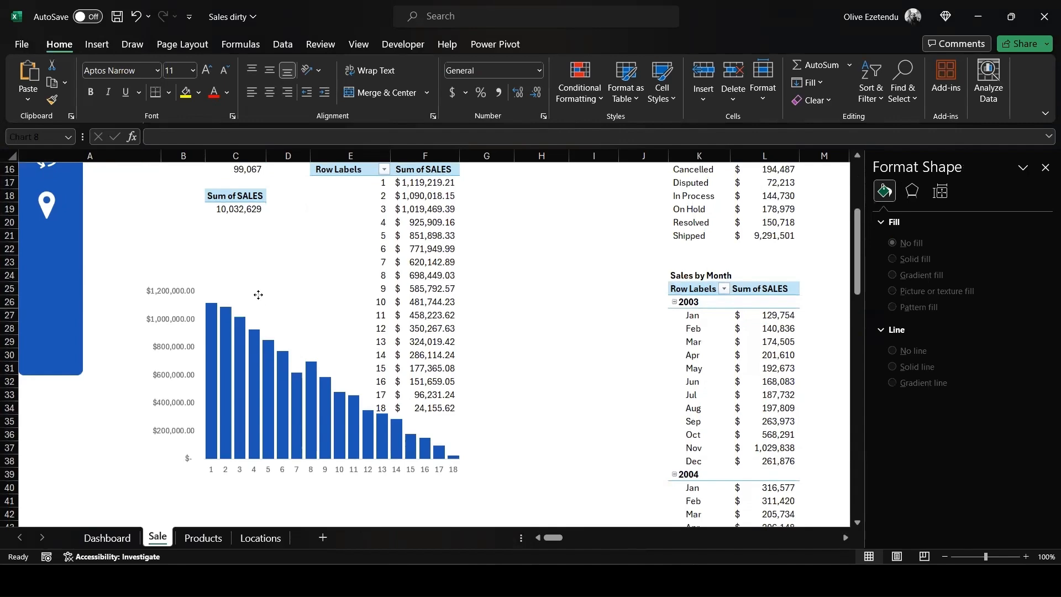
click(240, 307)
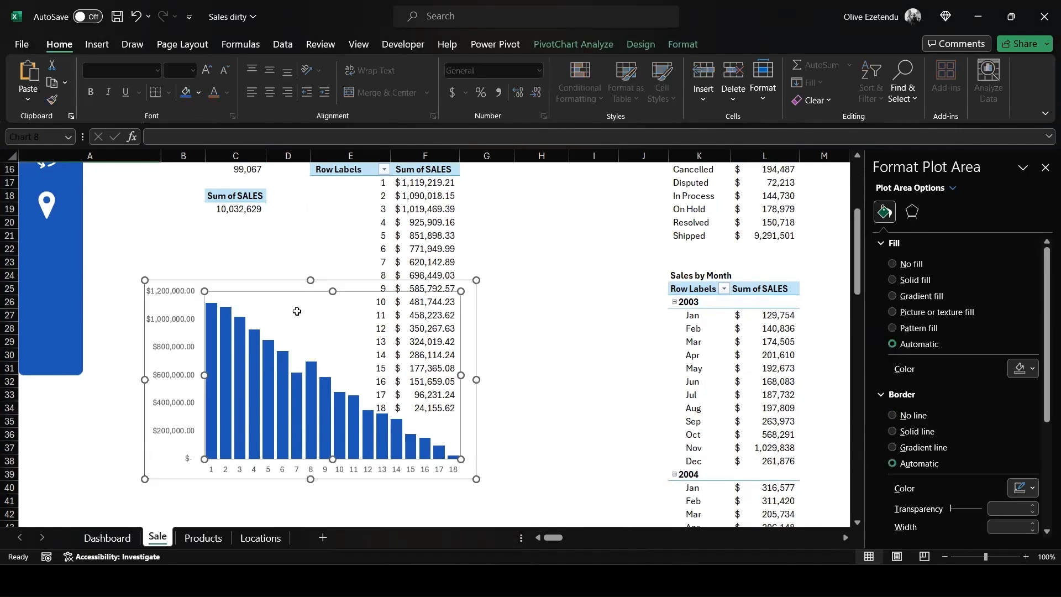
key(Delete)
click(95, 541)
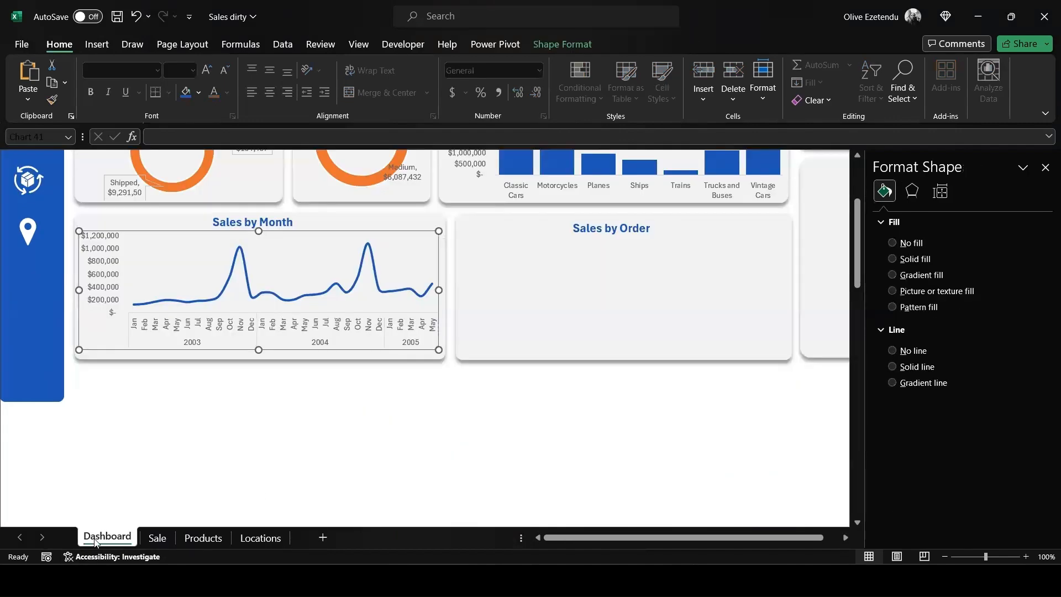
- Remove the two decimals from the Sales by Order Line values in F17:F34, then return to the Dashboard and close the formatting pane
drag(406, 304, 431, 501)
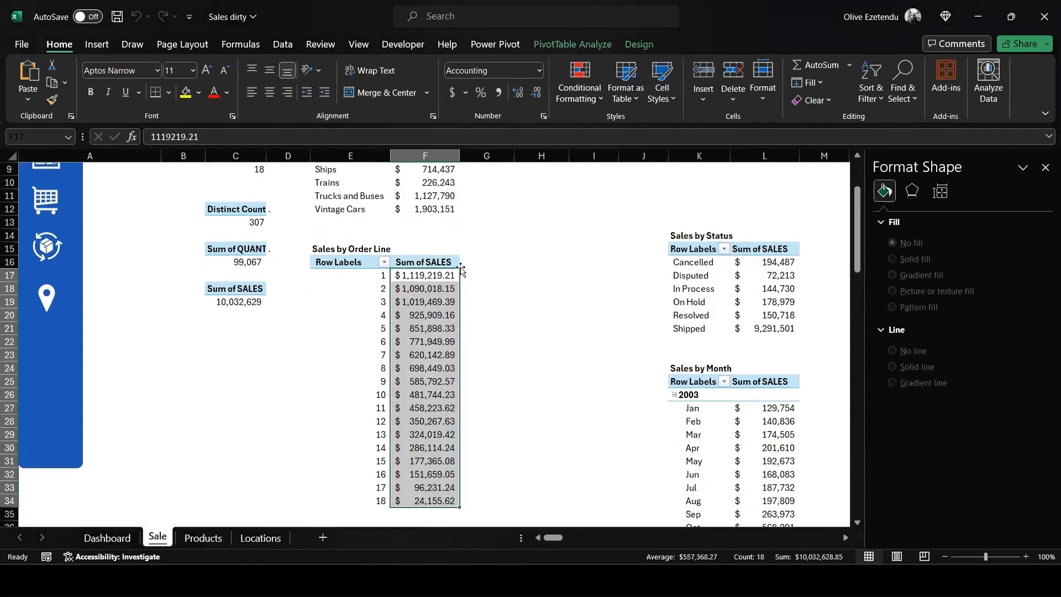
click(536, 92)
click(536, 92)
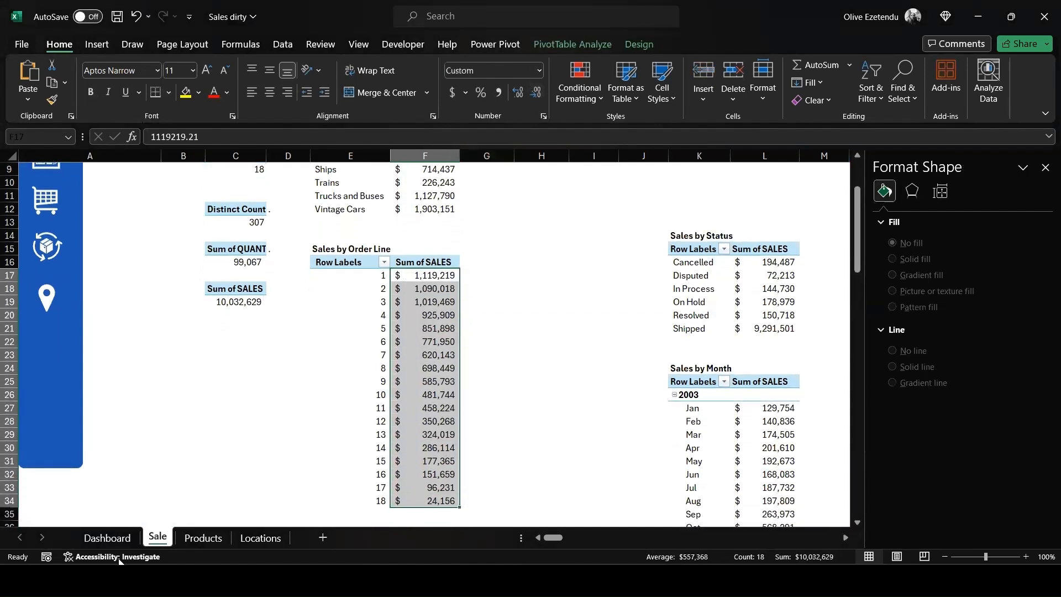
click(114, 544)
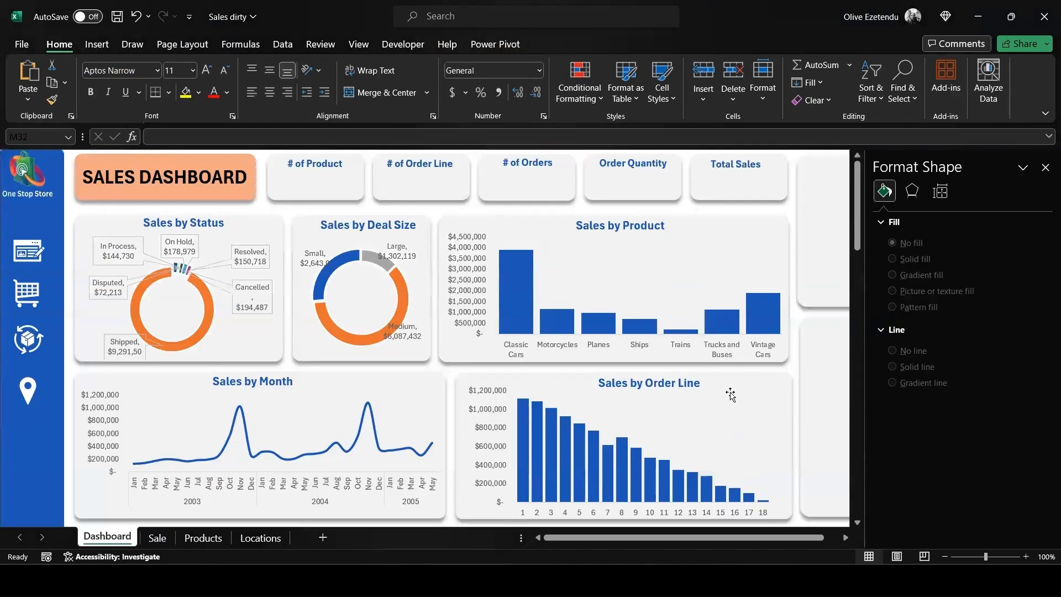
click(1045, 168)
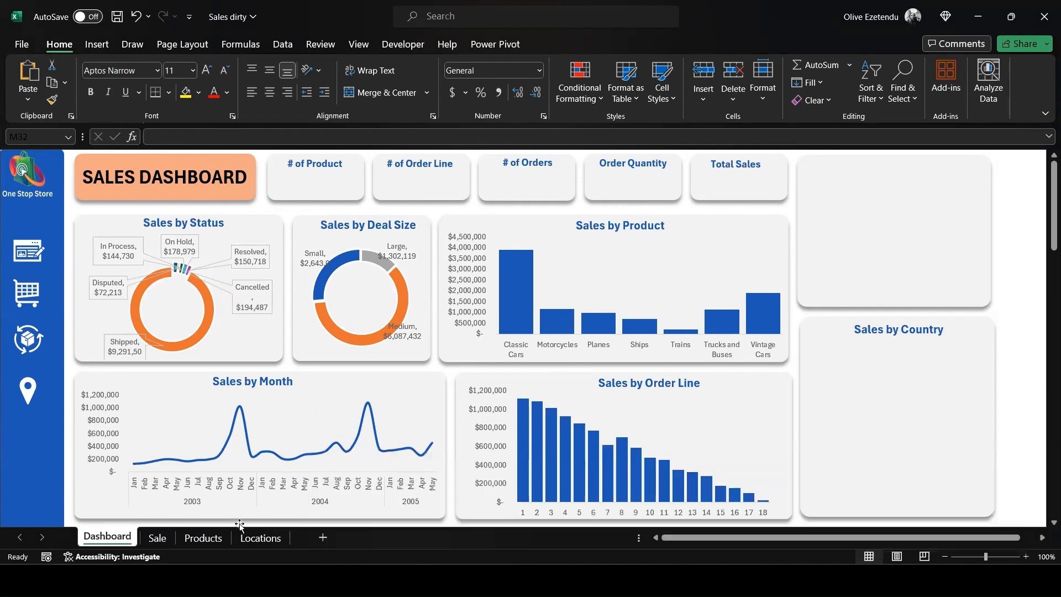
- Place the world map chart from the Locations sheet in the Dashboard's Sales by Country card and reduce its size
click(260, 537)
click(595, 336)
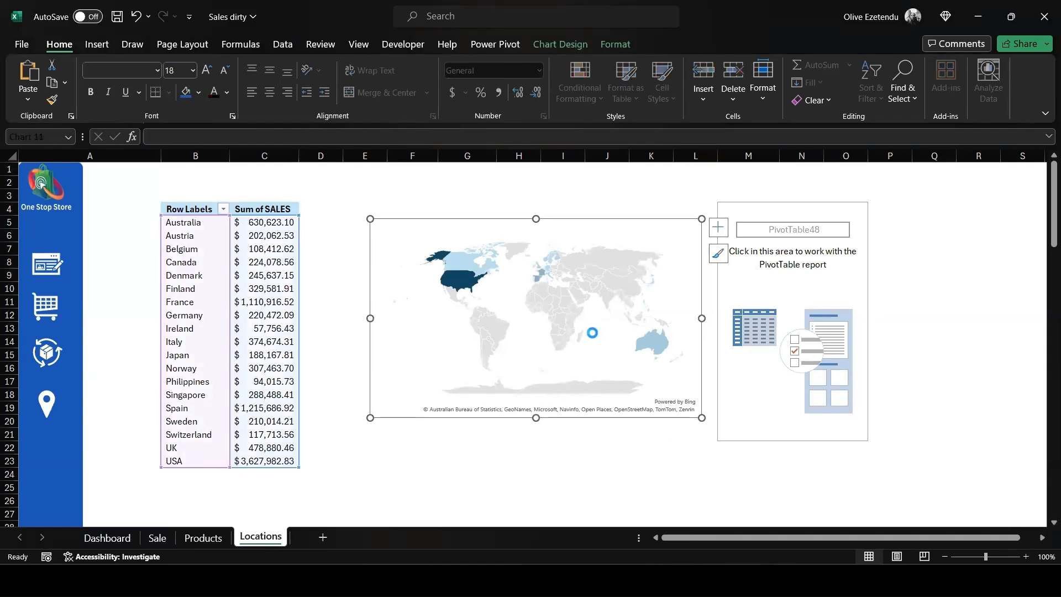
click(695, 448)
click(106, 537)
click(902, 429)
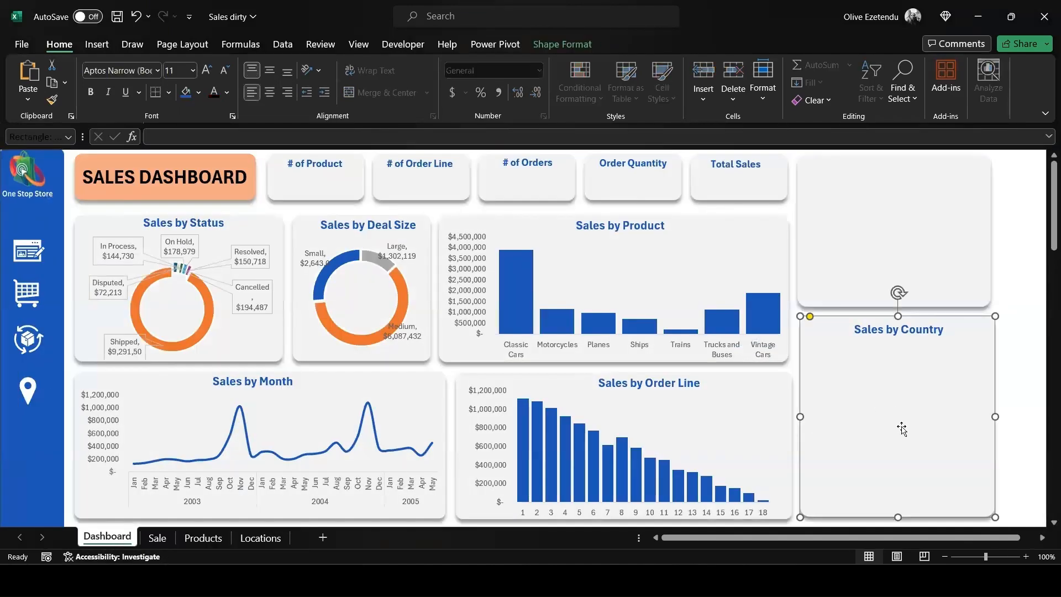
key(ctrl+v)
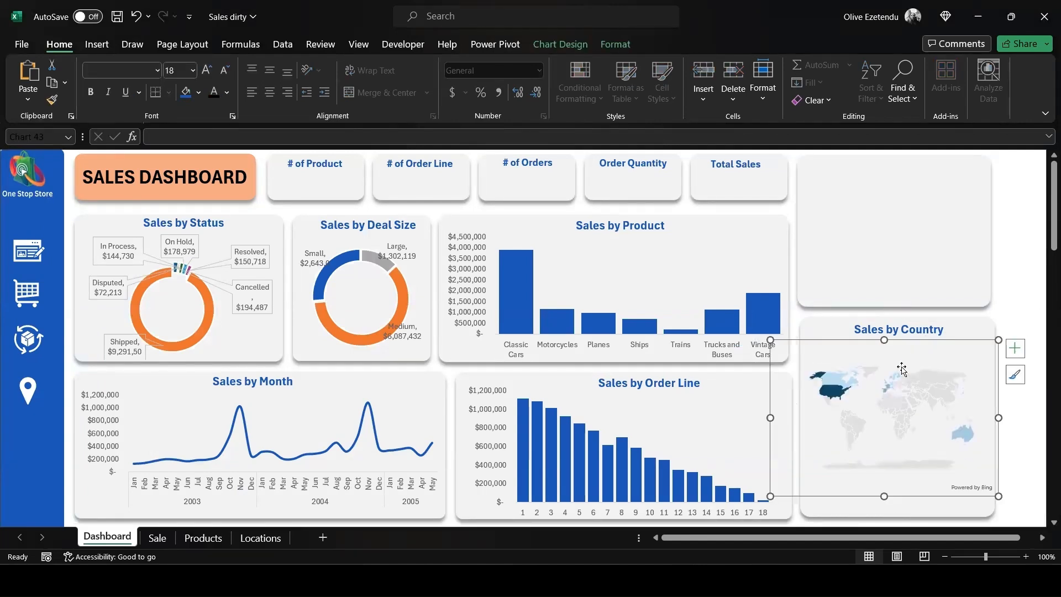
- Format the map's sequential two-color series scale with recent orange for the lowest value and recent blue for the highest value
right_click(837, 391)
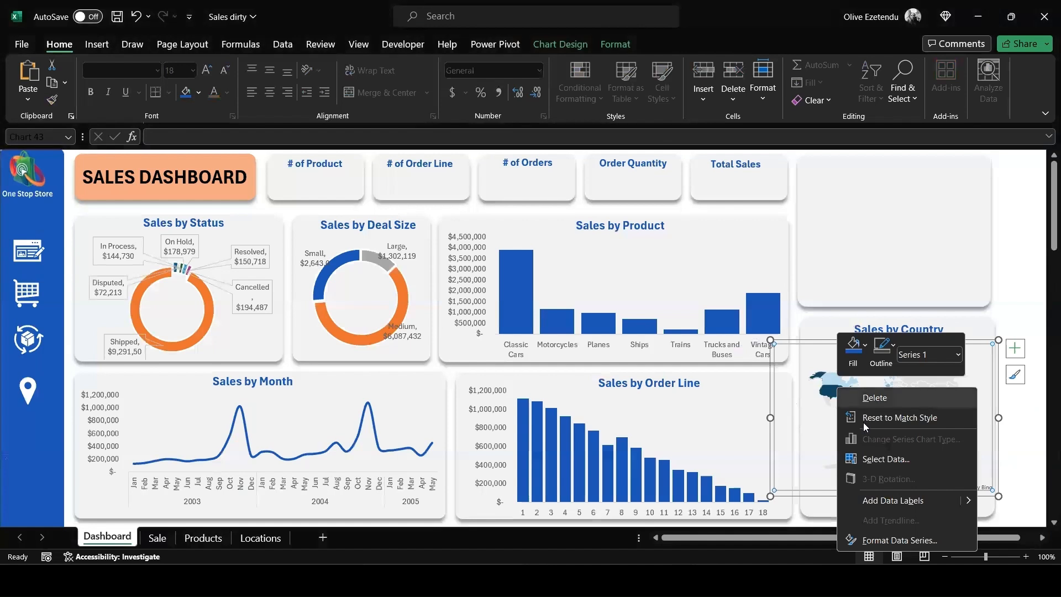
click(891, 539)
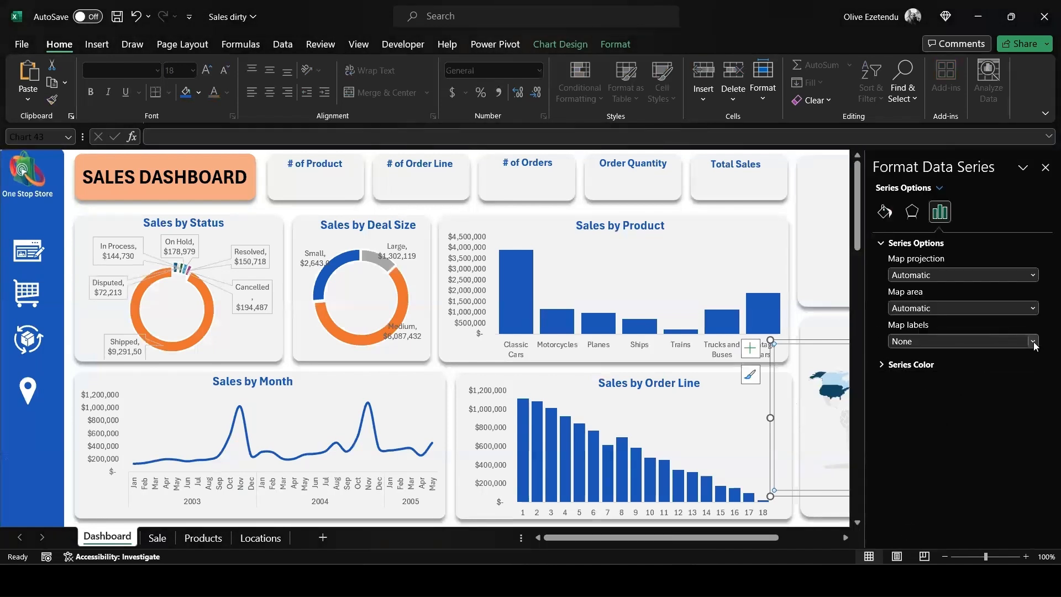
click(881, 365)
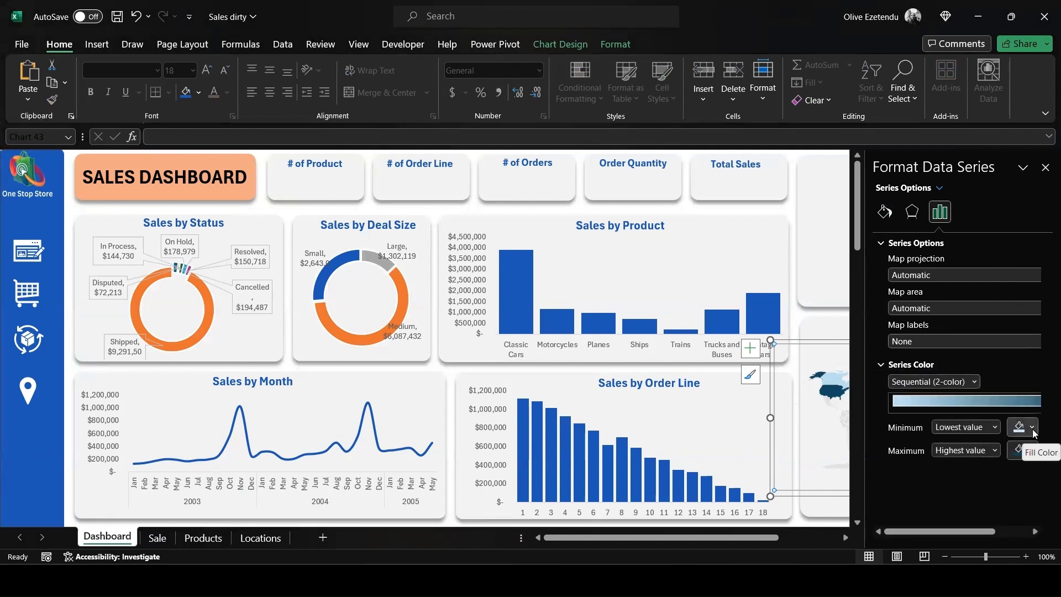
click(1029, 450)
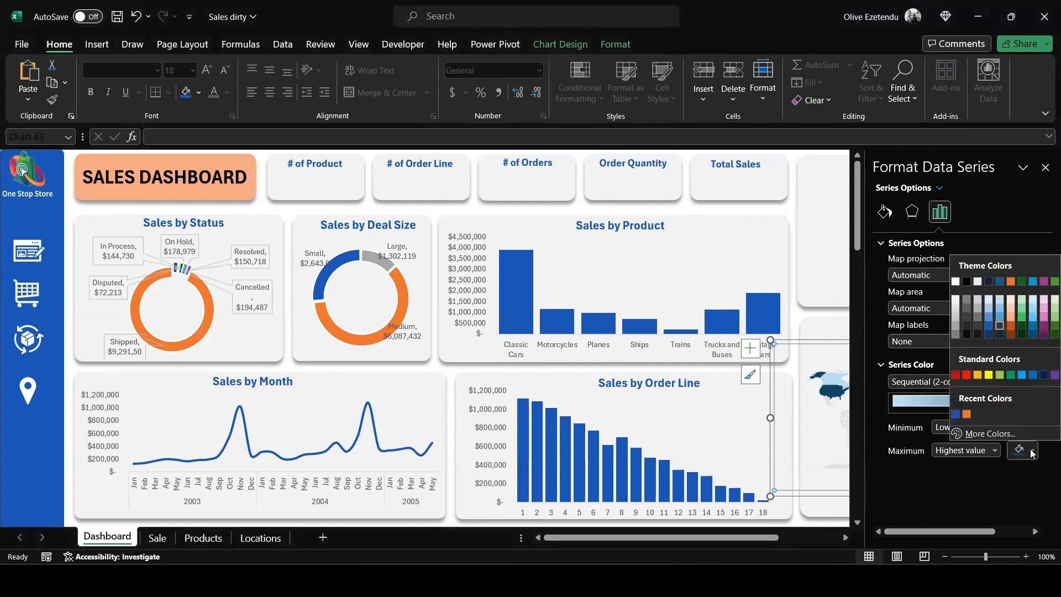
click(956, 414)
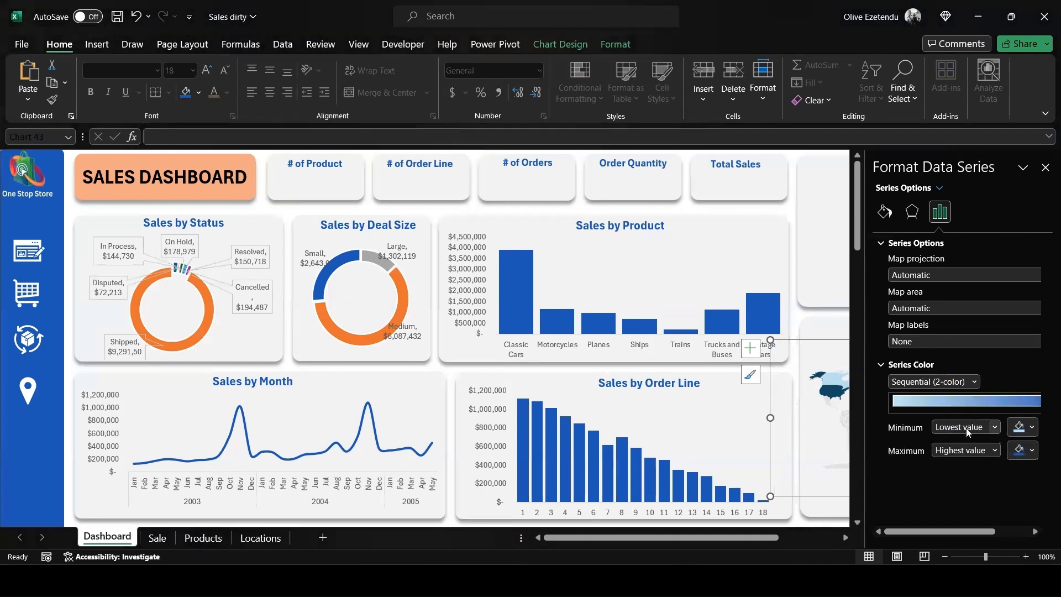
click(1034, 429)
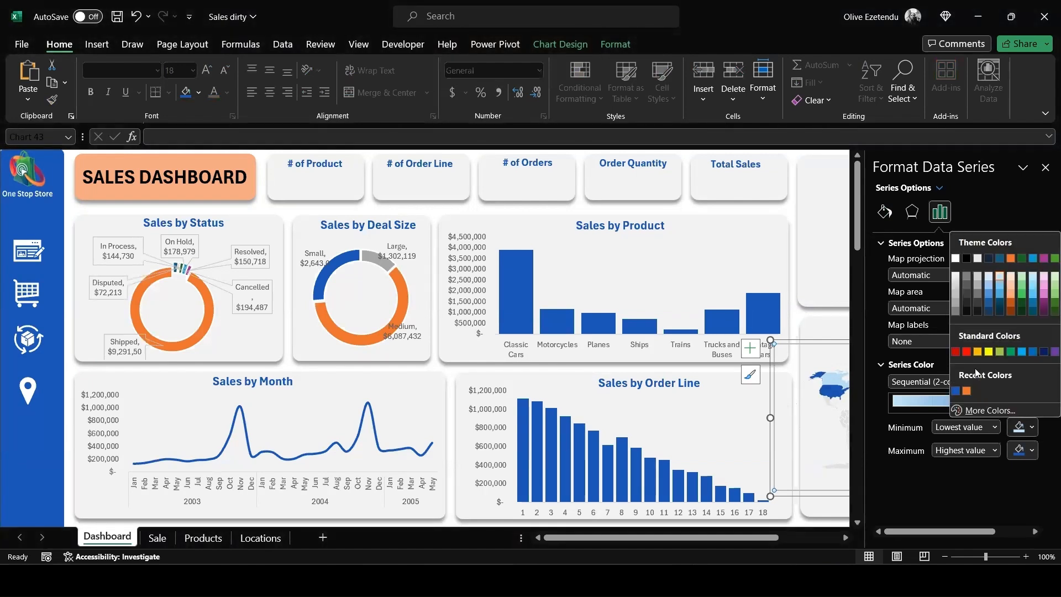
click(967, 392)
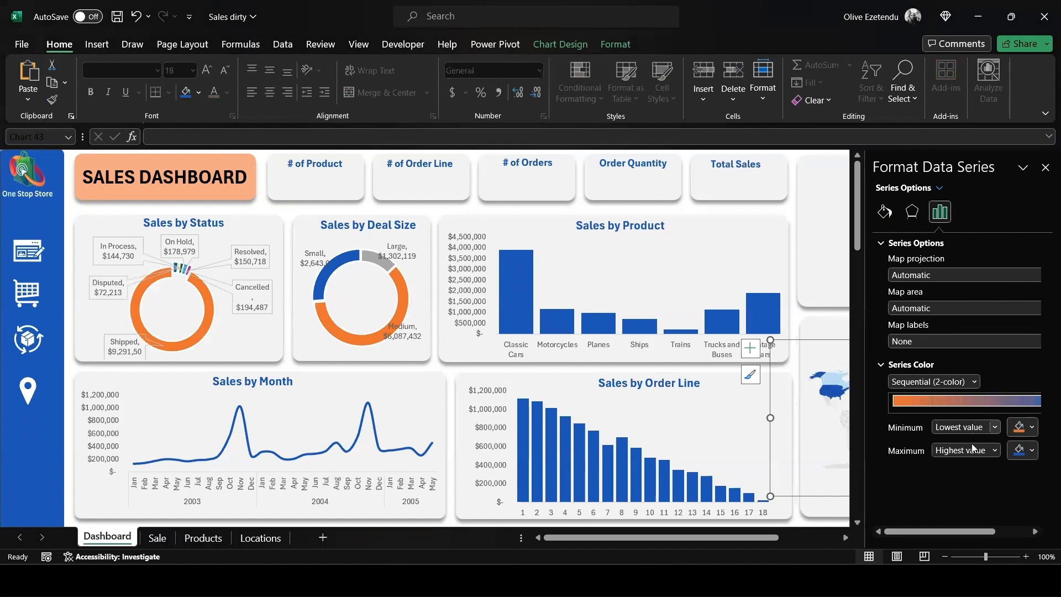
click(975, 382)
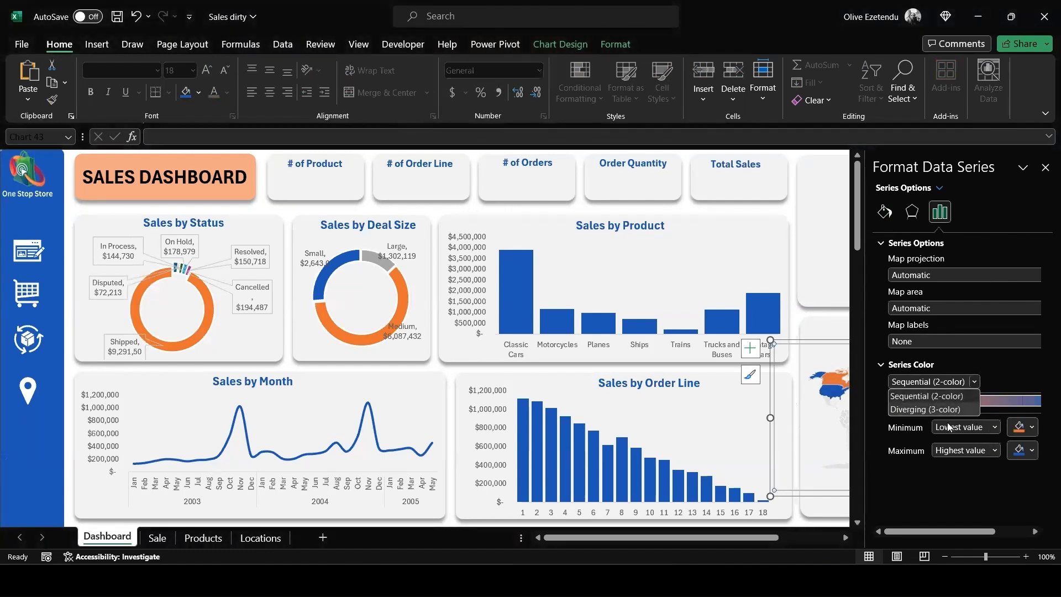
click(948, 494)
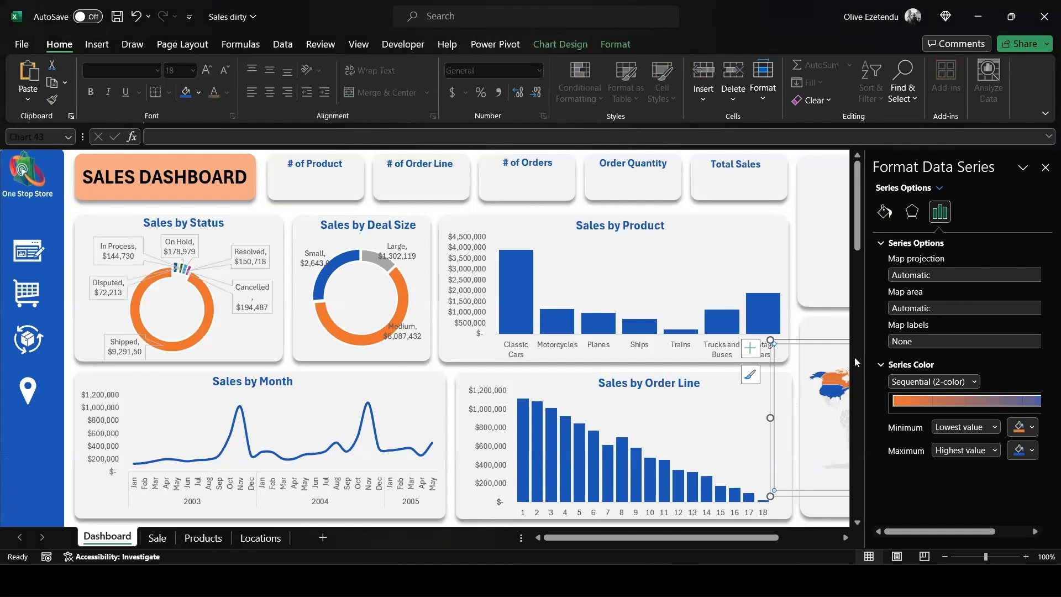
- Close the map's formatting pane and place a copy of the # of Product title text box beneath the original in its card
click(803, 316)
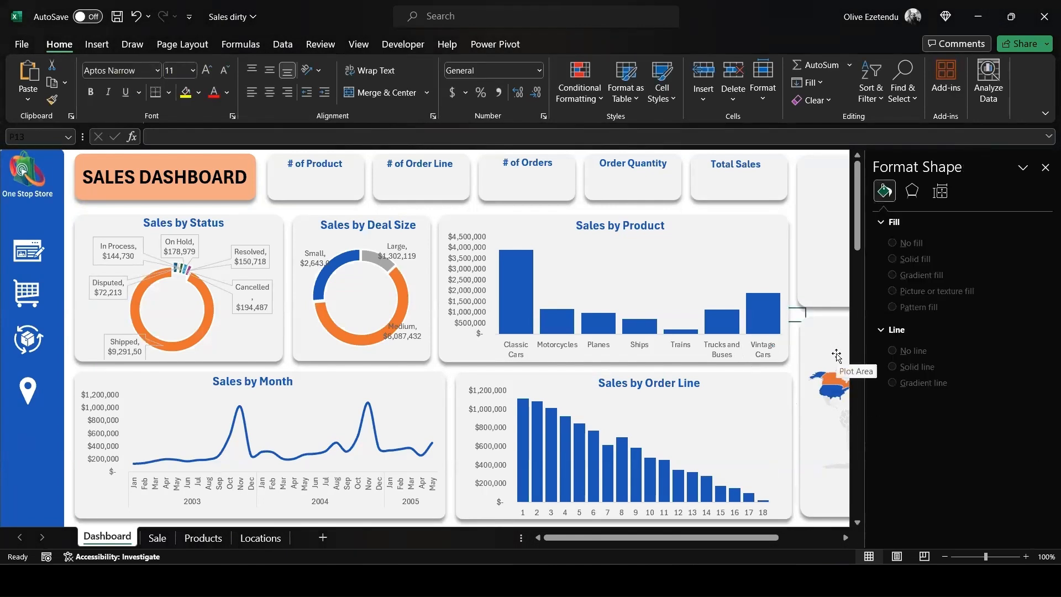
click(1045, 167)
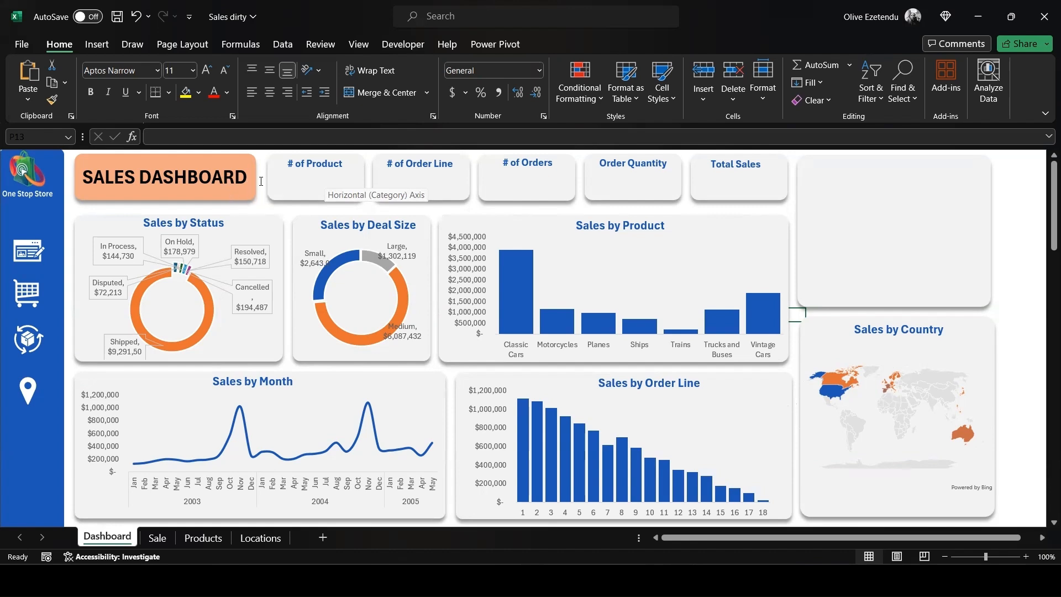
click(328, 164)
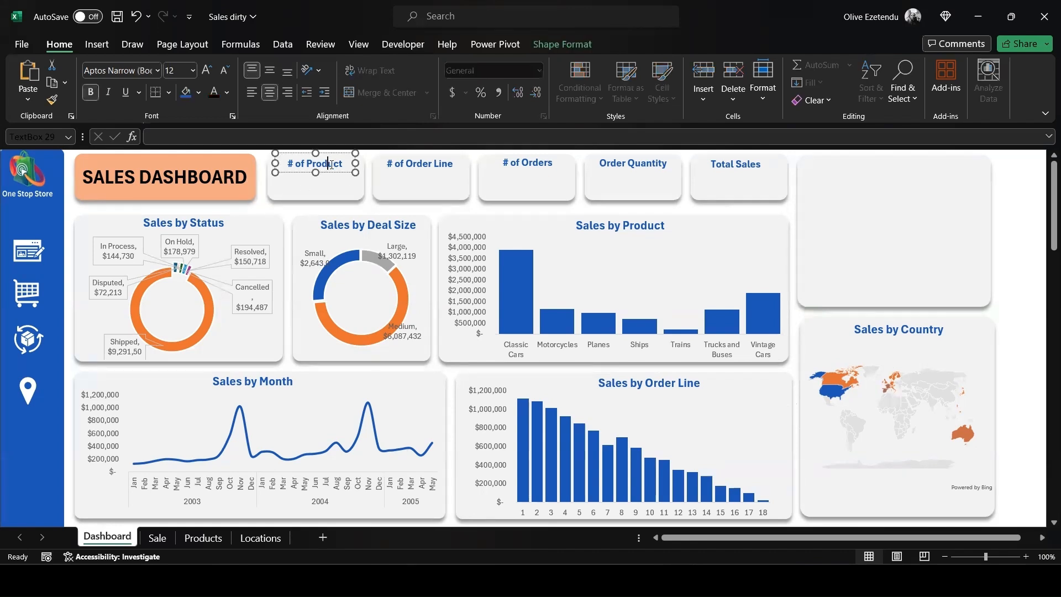
drag(331, 164, 332, 181)
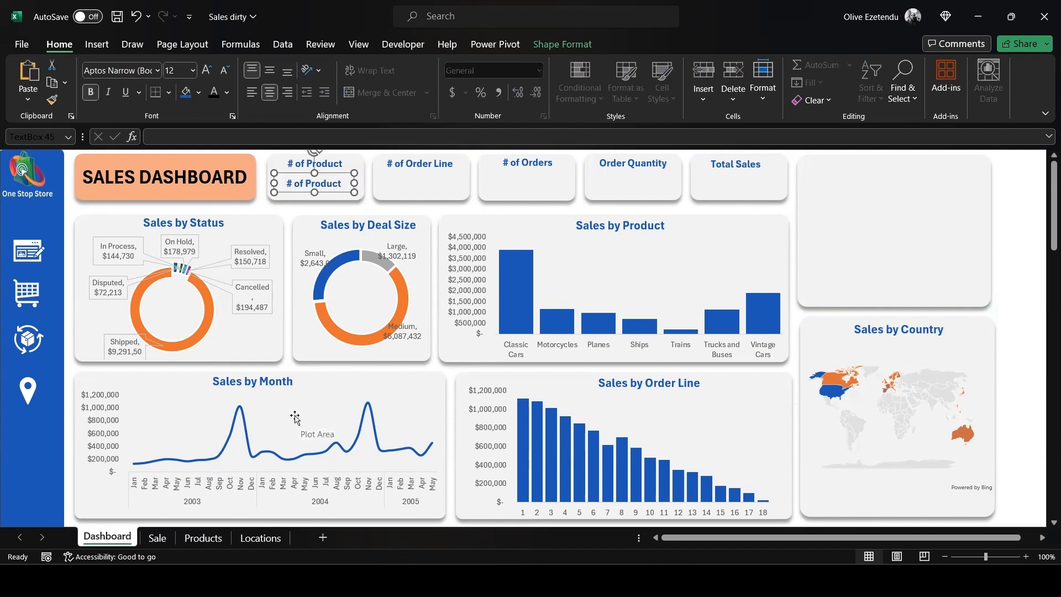
- Link the copied text box in the # of Product card to the distinct count value with =Sale!C6
click(235, 136)
text(=)
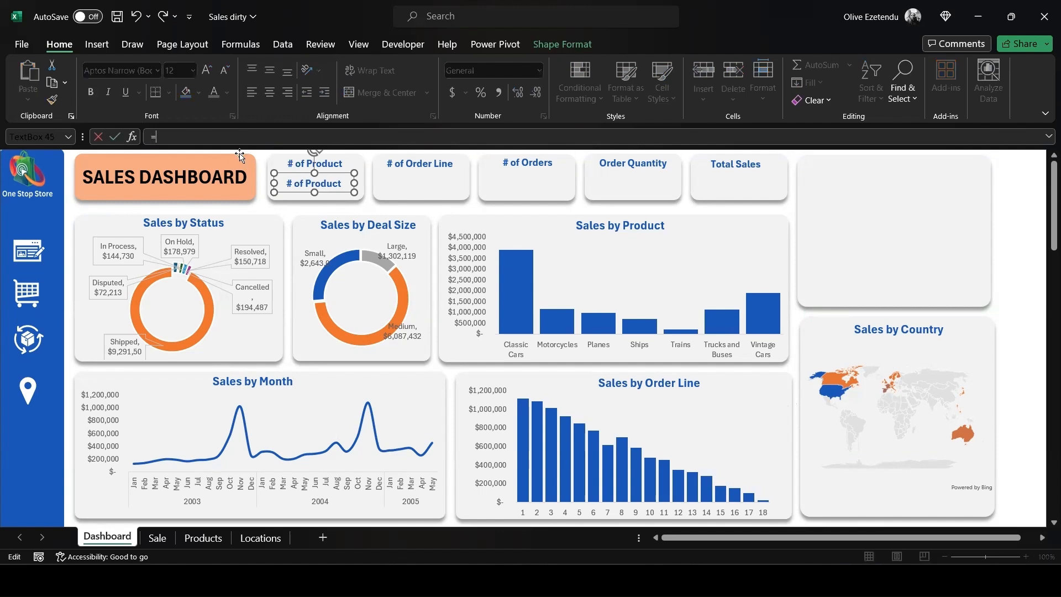
click(160, 542)
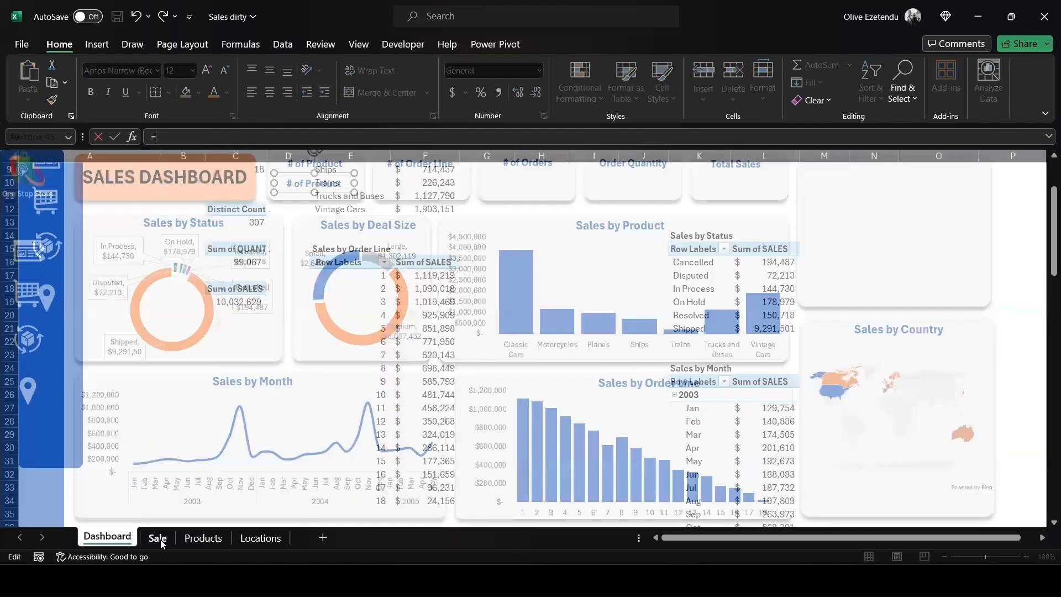
scroll(221, 354, up, 2)
scroll(231, 341, up, 2)
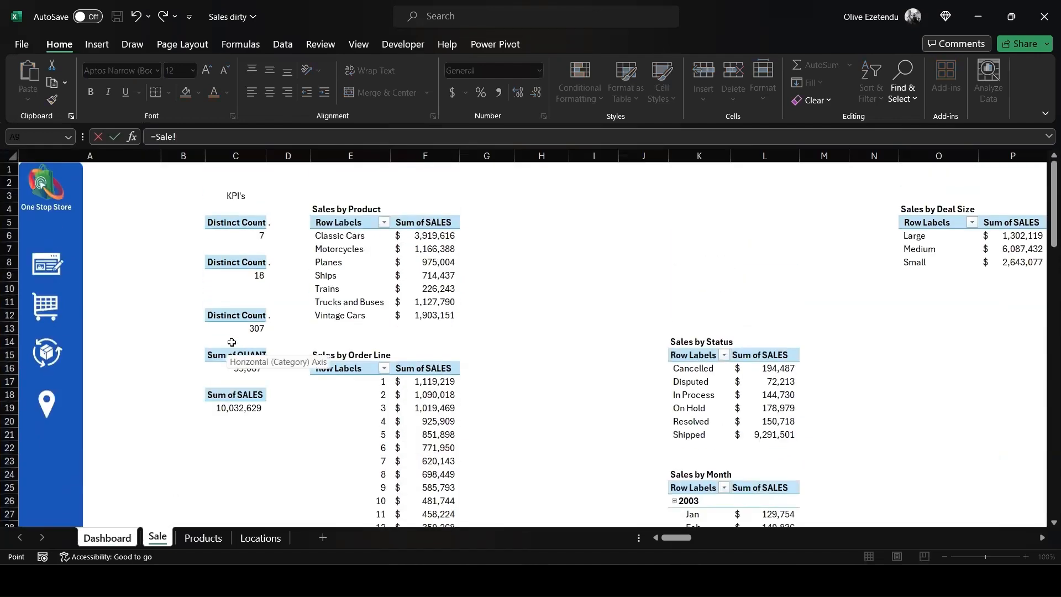
click(261, 235)
click(258, 222)
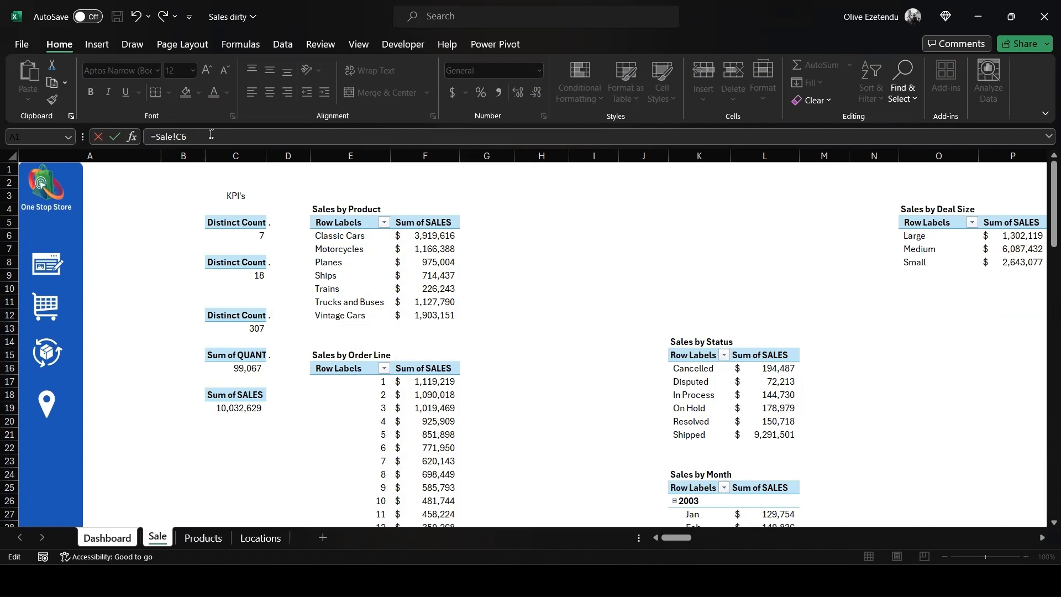
key(Return)
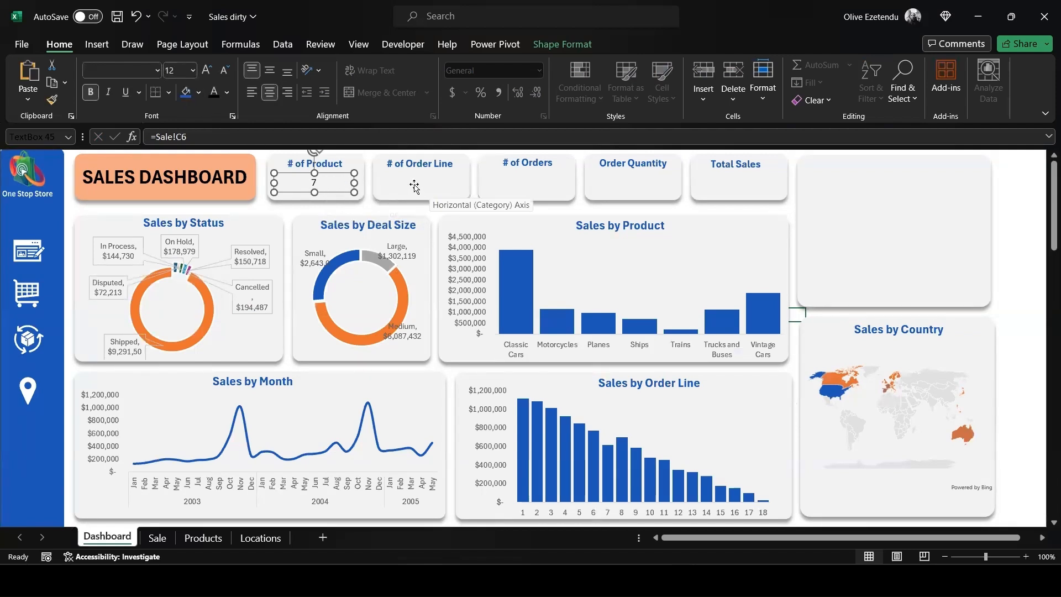
- Duplicate the product value box into the # of Order Line card and link the copy to =Sale!C9
key(ctrl+d)
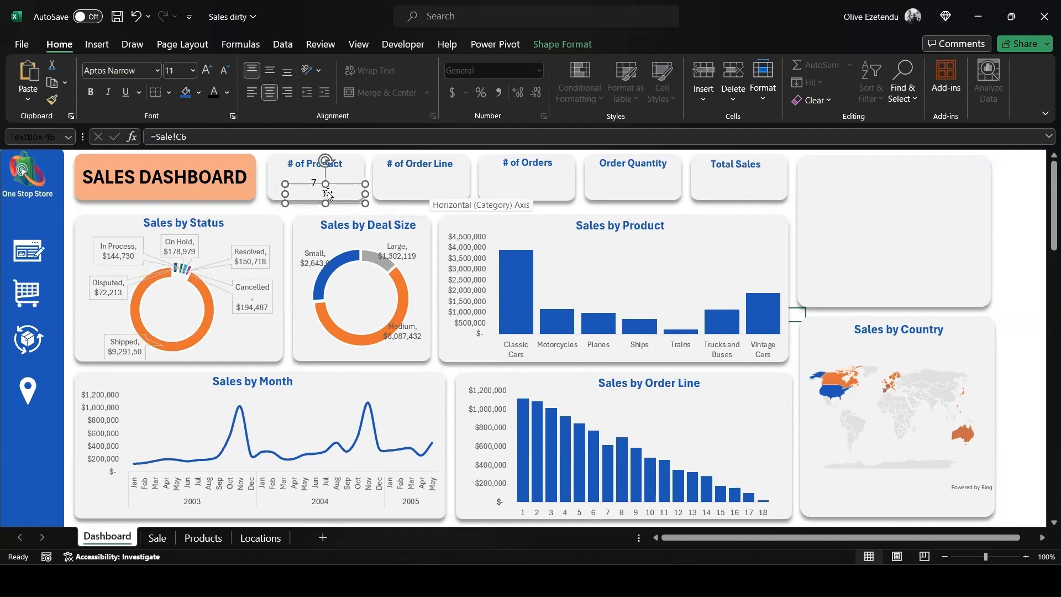
drag(343, 190, 440, 172)
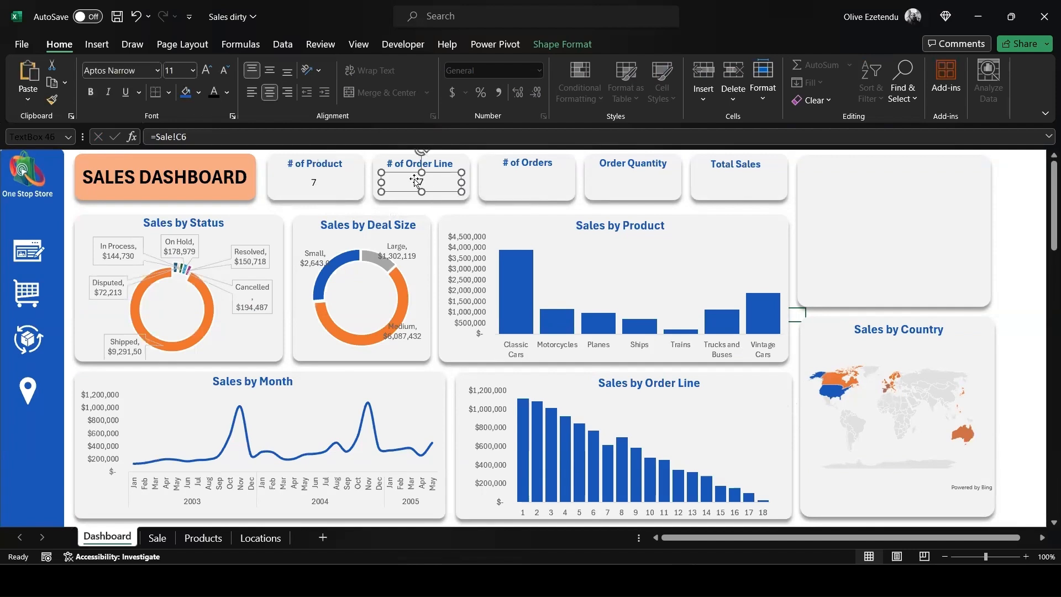
click(246, 133)
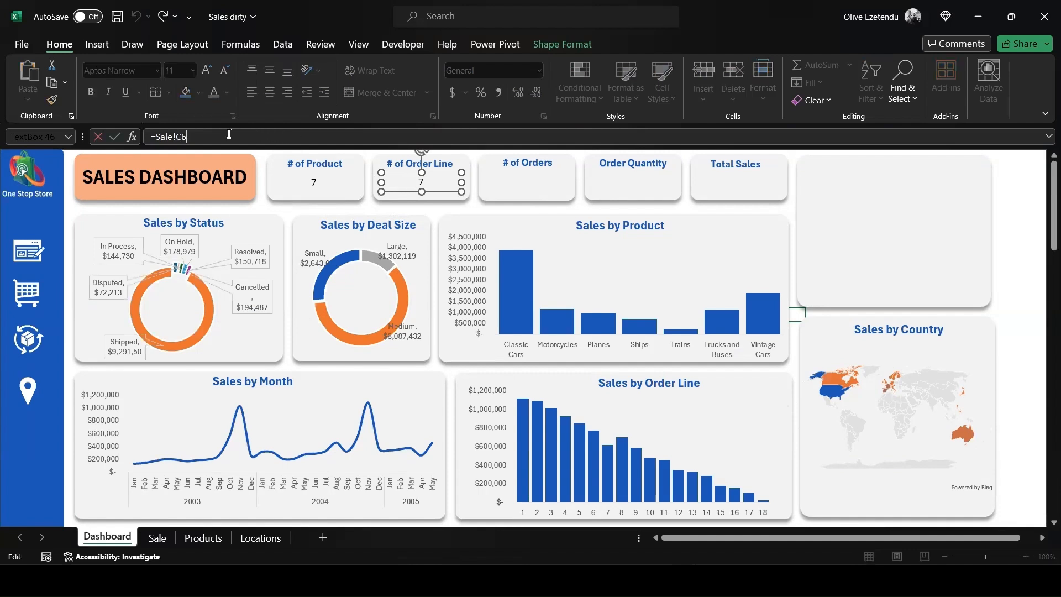
drag(185, 134, 158, 136)
key(BackSpace)
click(157, 539)
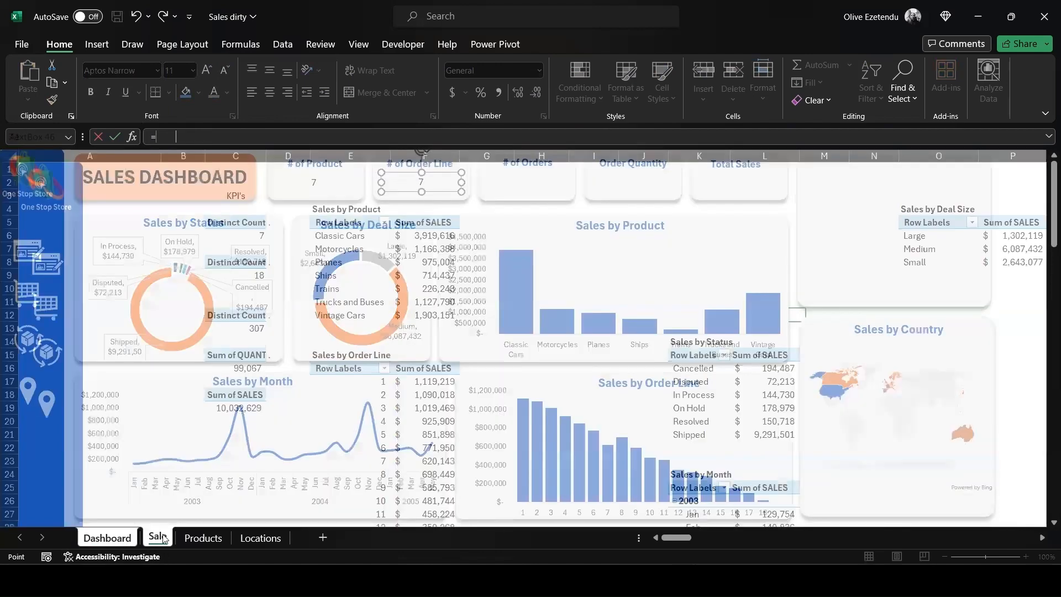
scroll(451, 321, down, 2)
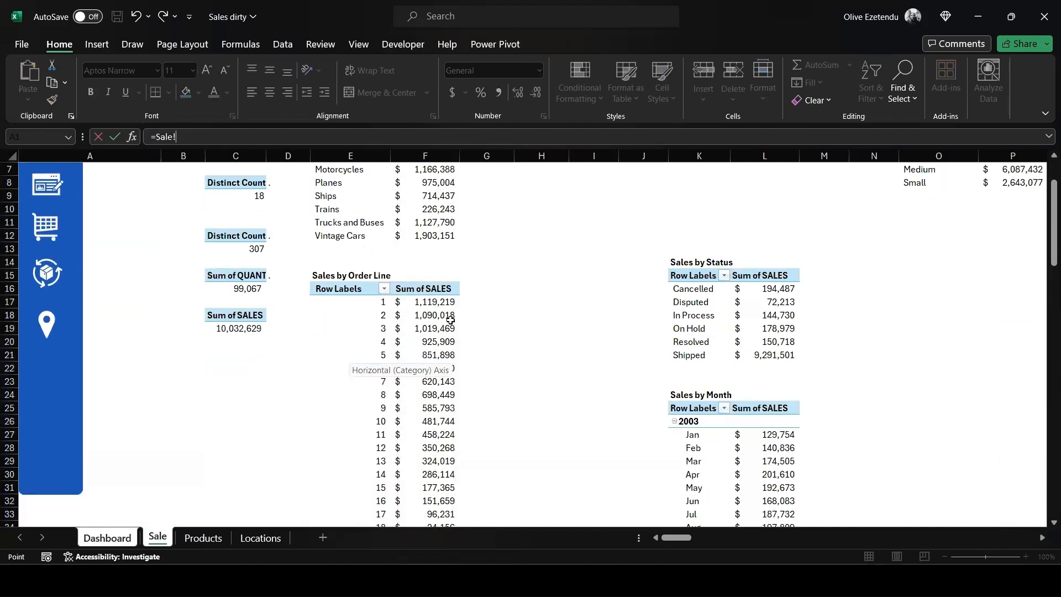
scroll(451, 321, down, 2)
scroll(451, 320, up, 4)
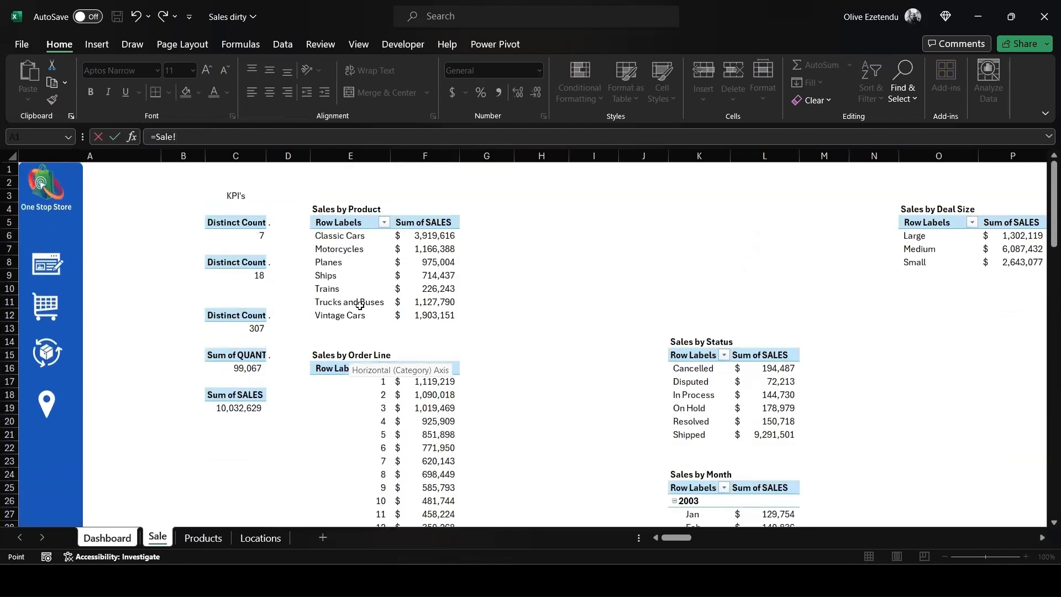
click(239, 264)
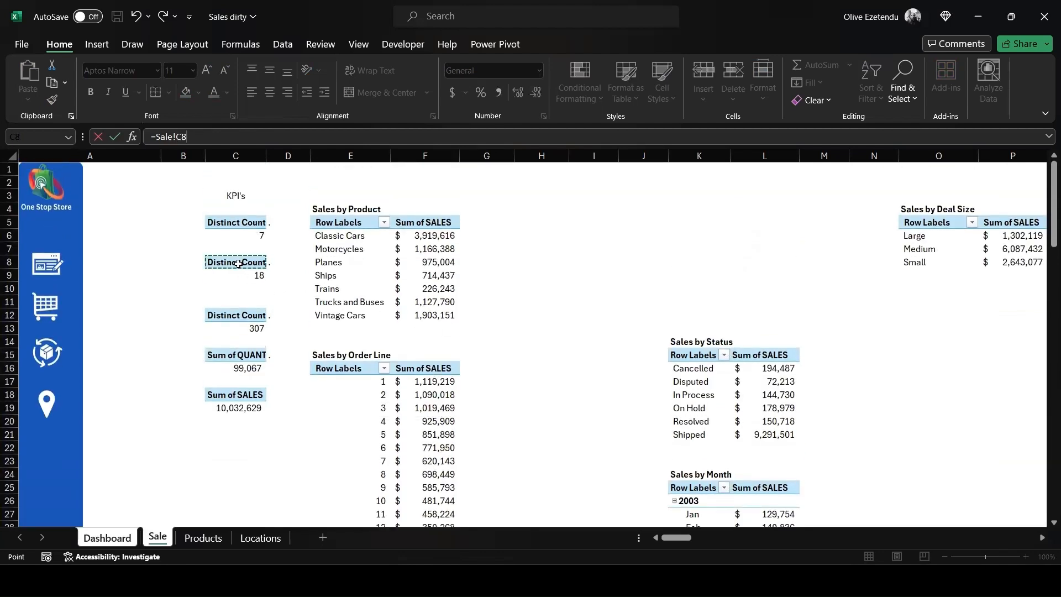
click(197, 137)
key(Return)
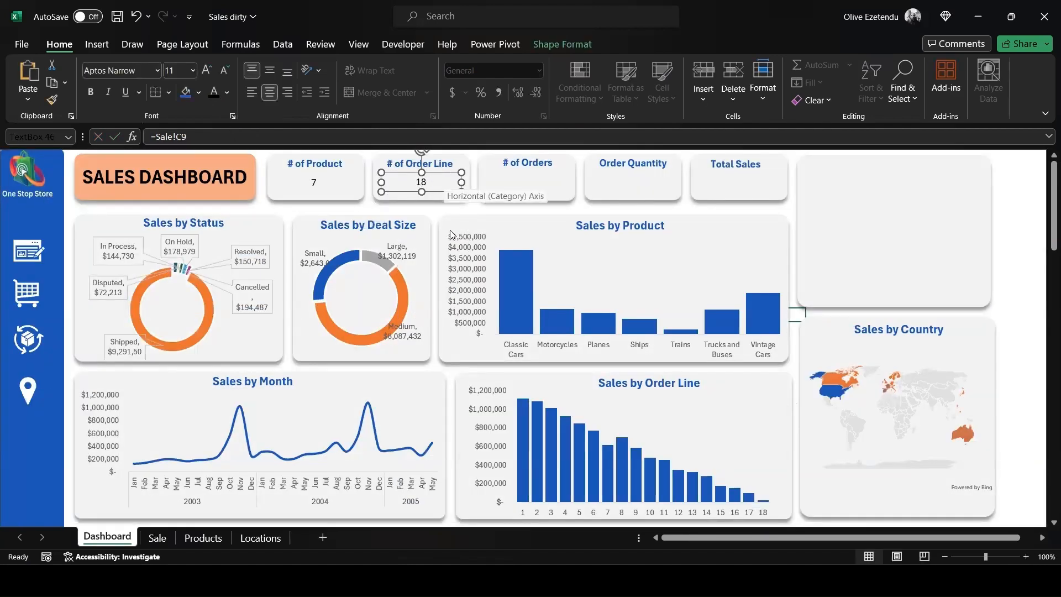
- Duplicate the order line value box into the # of Orders card and link the copy to =Sale!C13
key(ctrl+v)
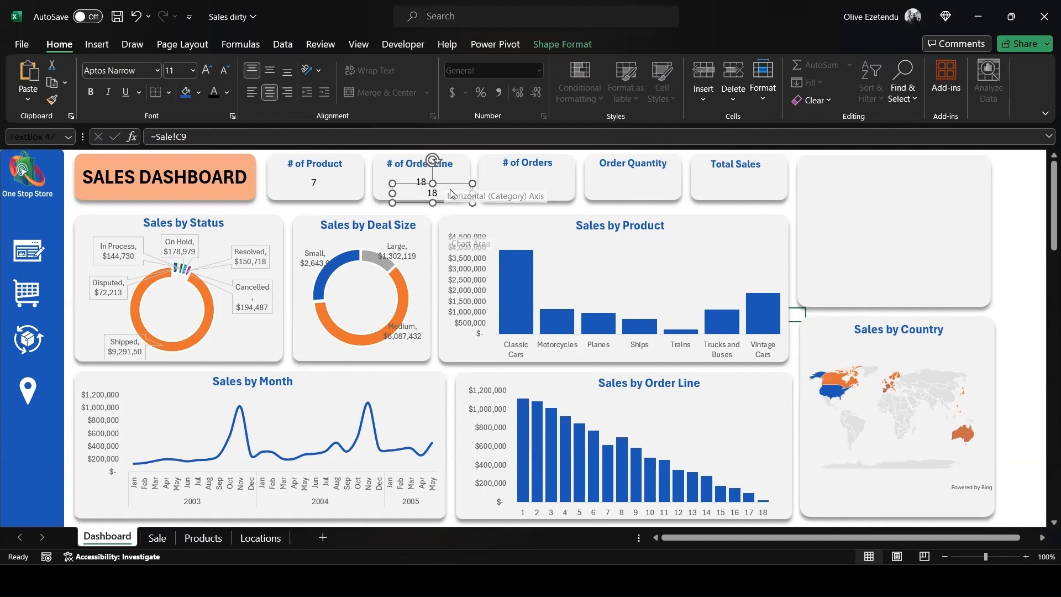
drag(445, 183, 538, 176)
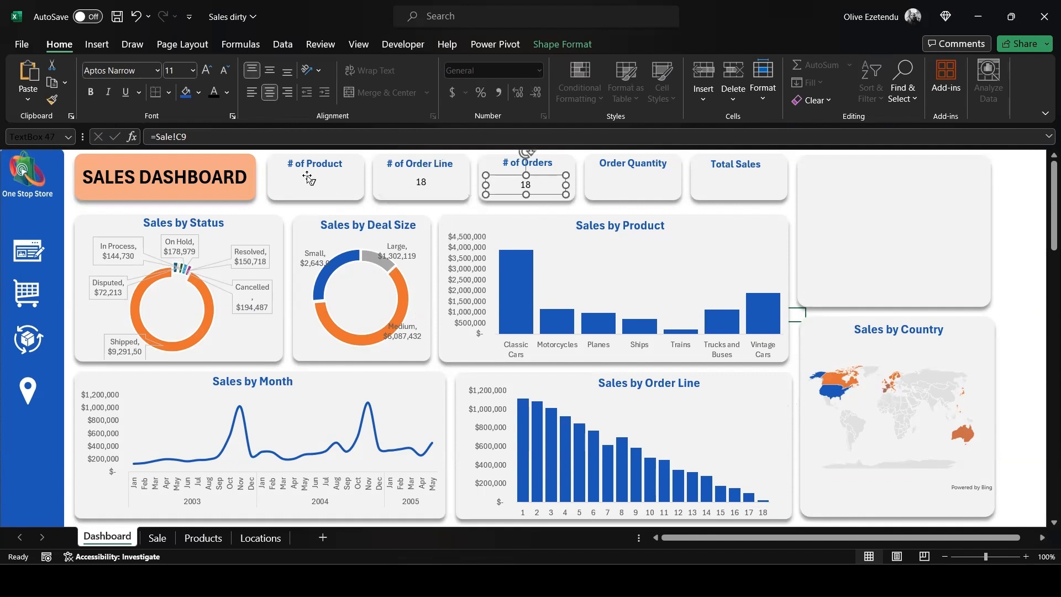
click(199, 140)
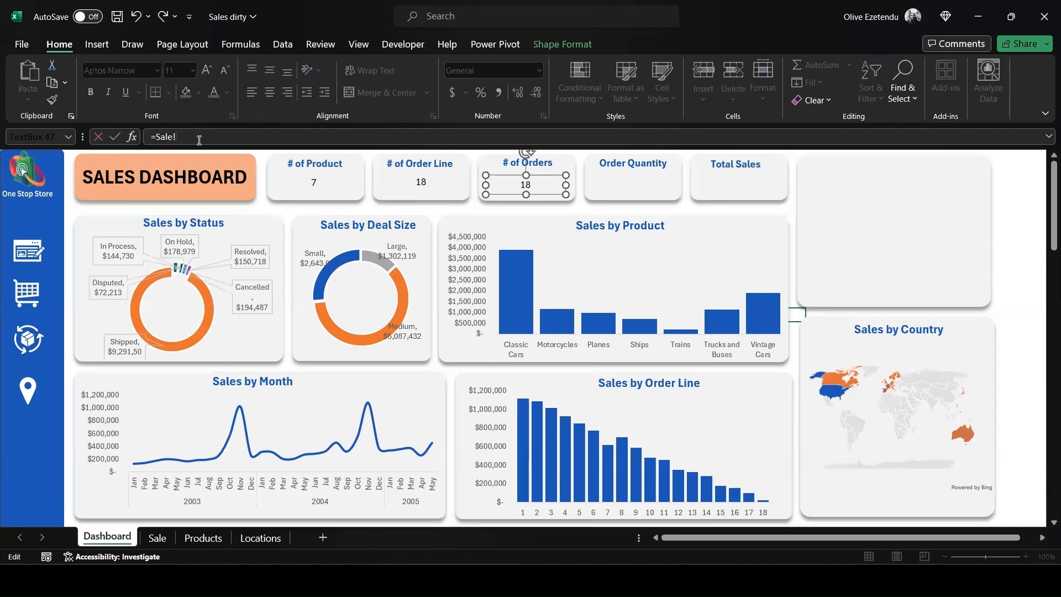
key(BackSpace)
key(BackSpace)
key(BackSpace)
key(BackSpace)
key(BackSpace)
click(156, 539)
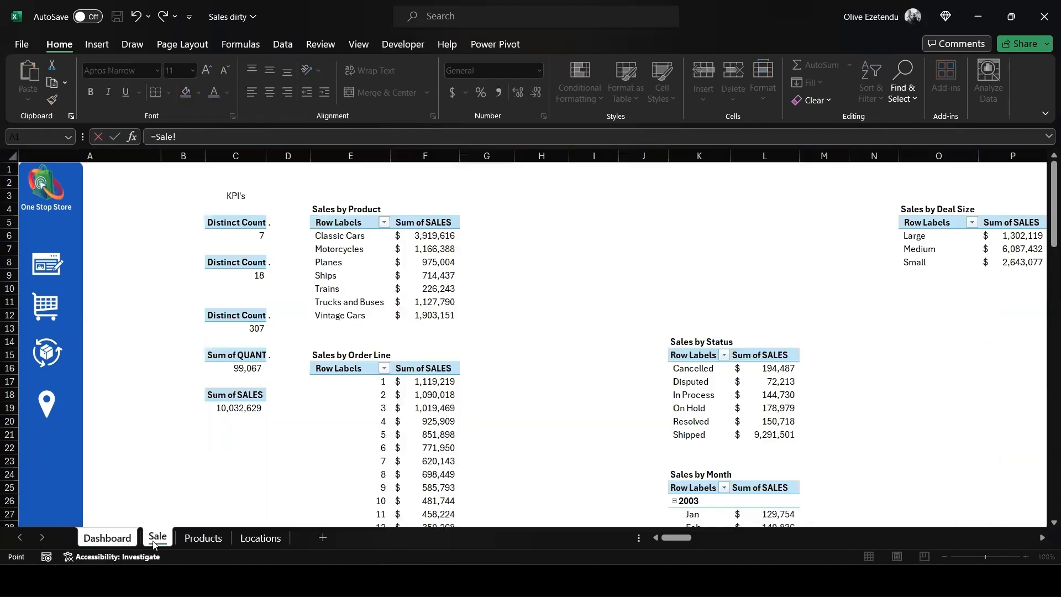
click(252, 316)
key(BackSpace)
key(Return)
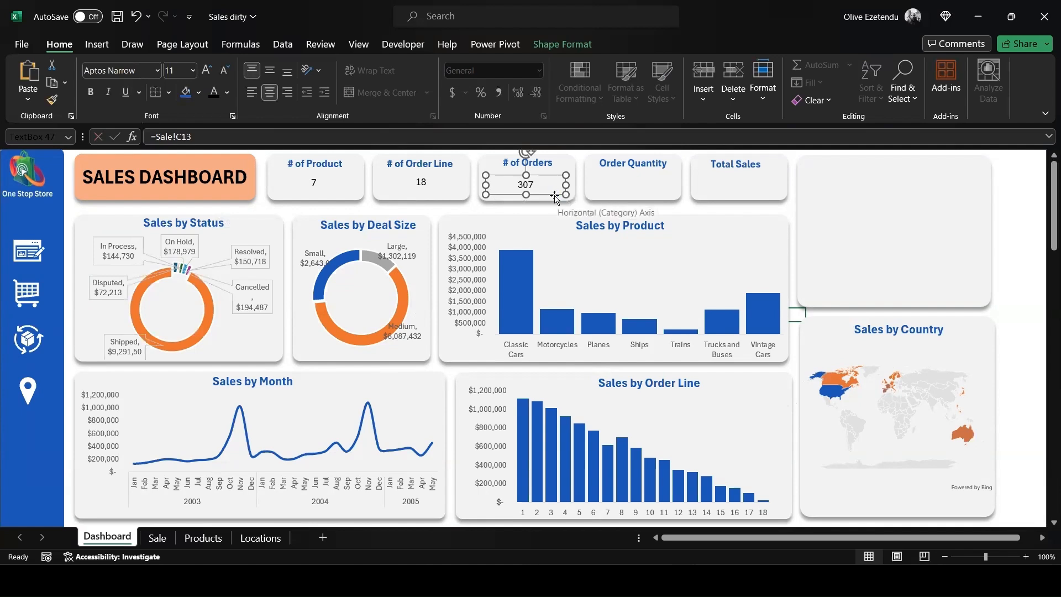
- Duplicate the orders value box into the Order Quantity card and link the copy to =Sale!C16
key(ctrl+d)
drag(551, 188, 643, 175)
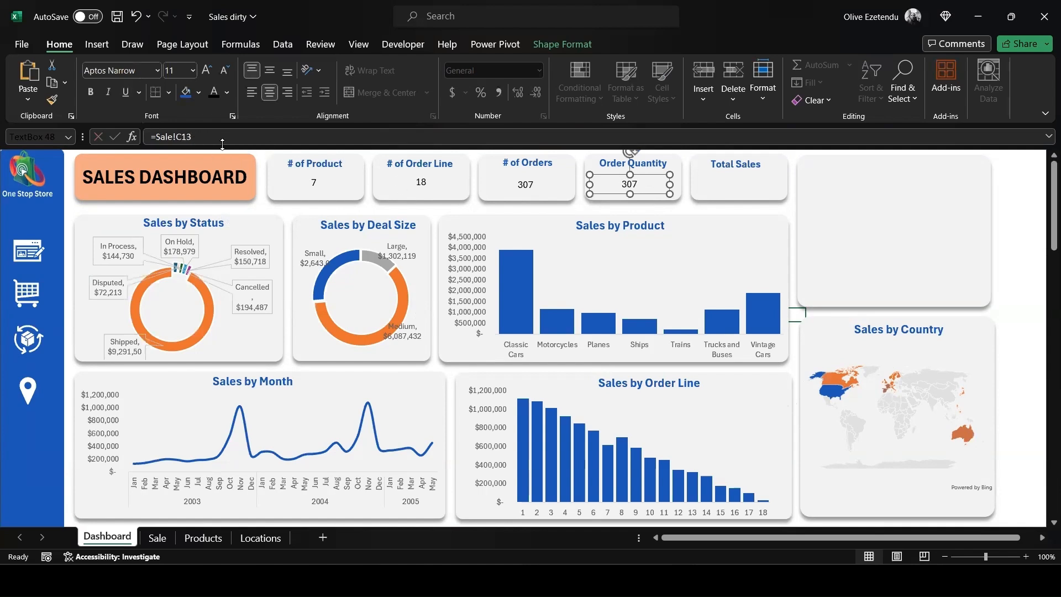
drag(192, 137, 158, 139)
key(BackSpace)
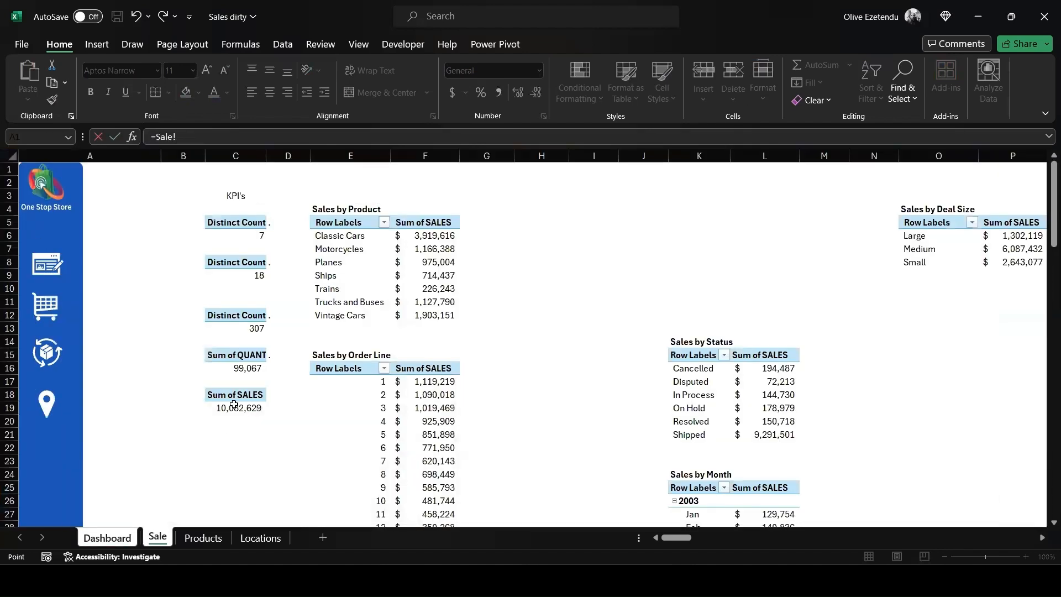
click(254, 355)
key(BackSpace)
key(Return)
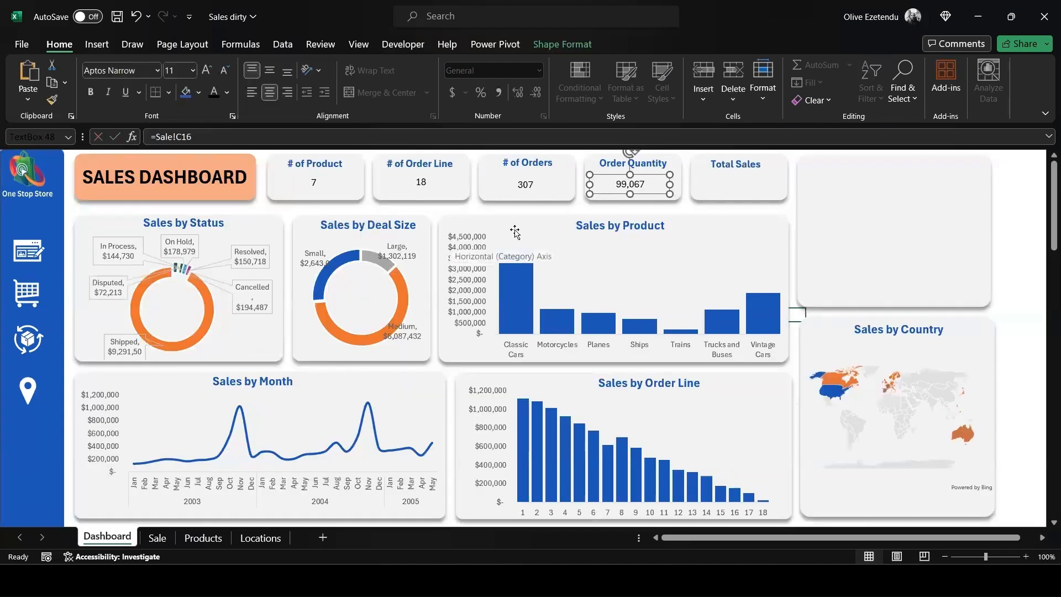
- Duplicate the order quantity value box into the Total Sales card and link the copy to =Sale!C19
key(ctrl+d)
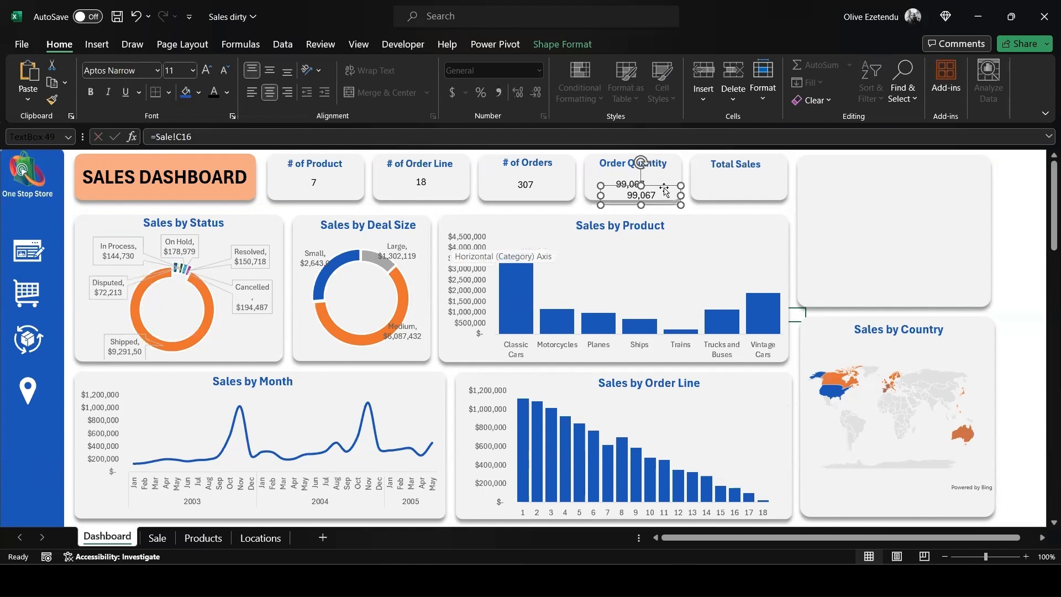
drag(666, 191, 761, 178)
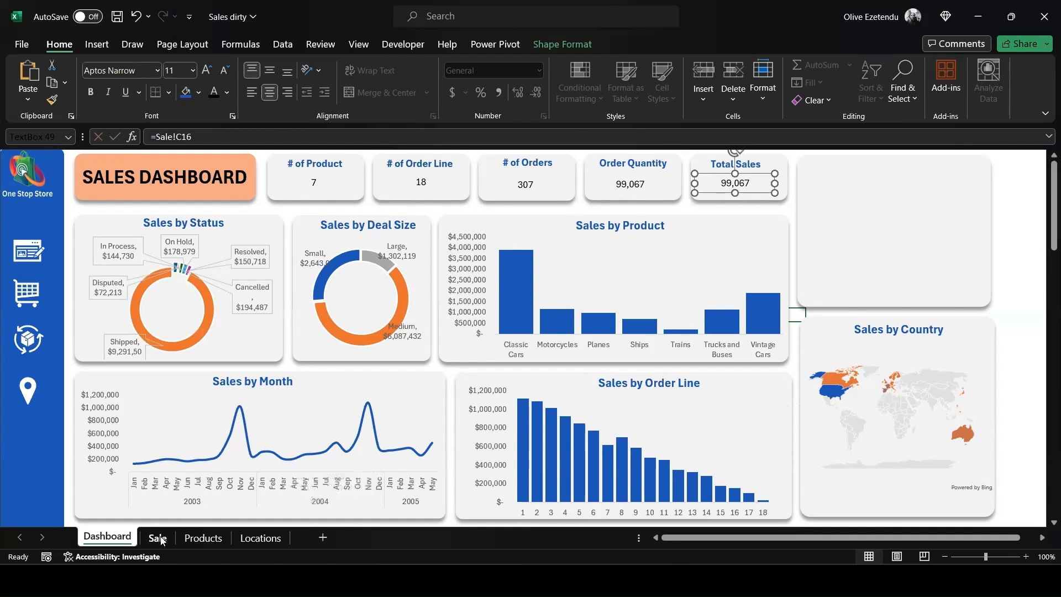
drag(206, 136, 158, 138)
key(BackSpace)
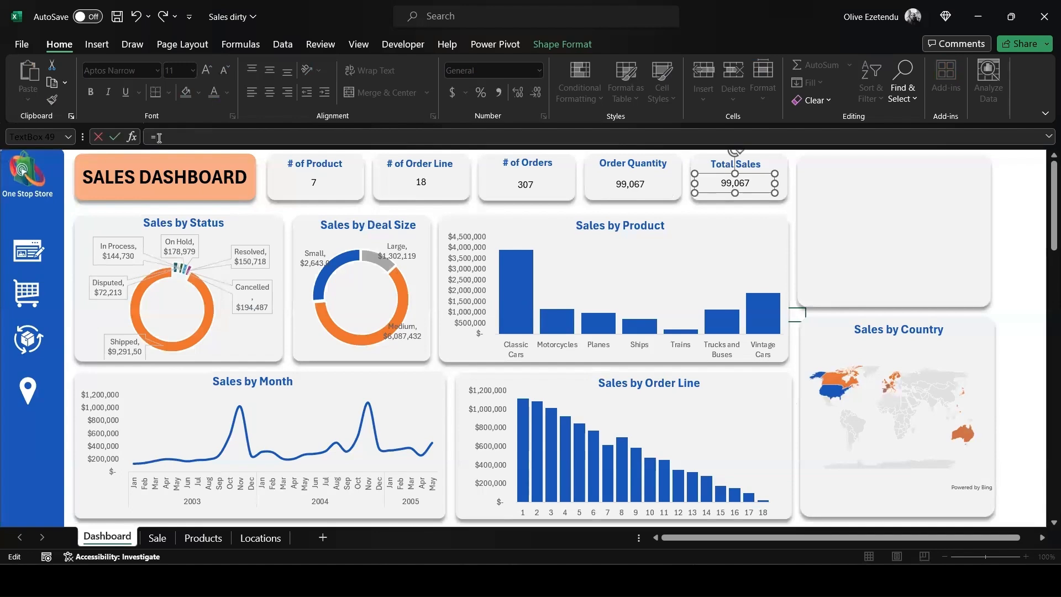
click(157, 538)
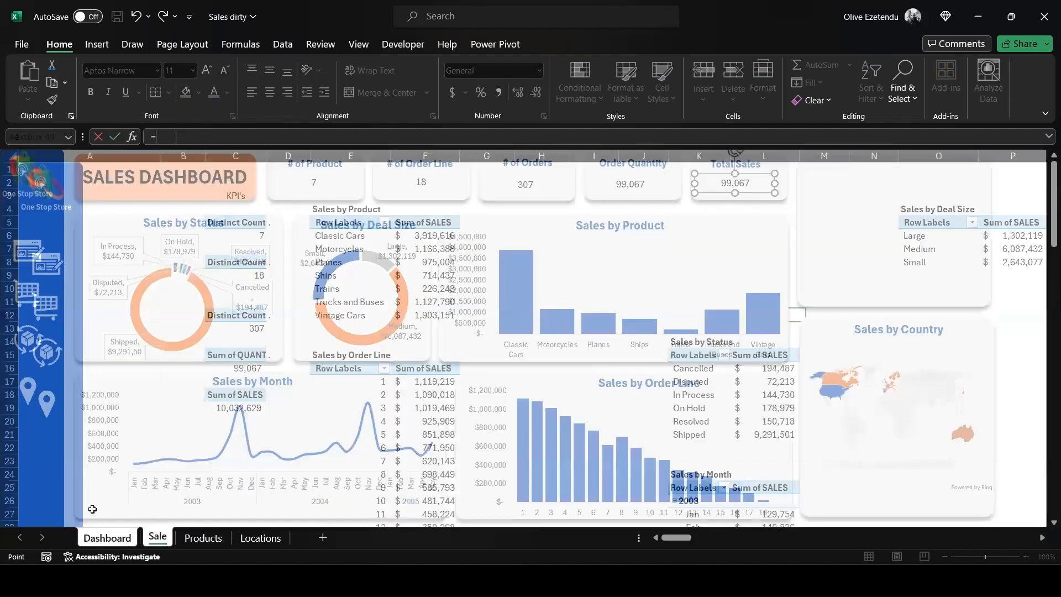
click(250, 393)
key(BackSpace)
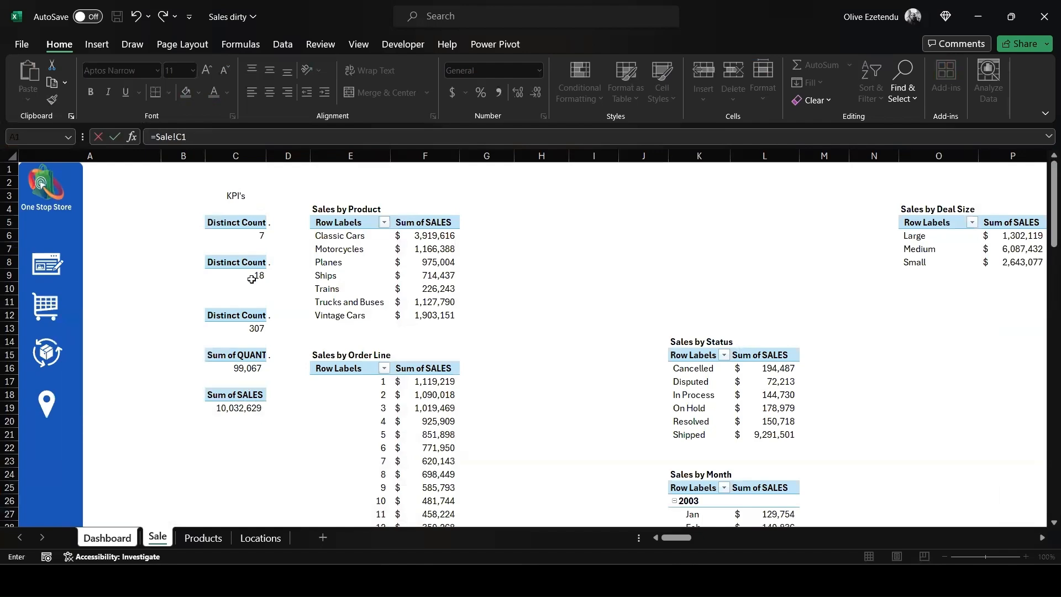
key(Return)
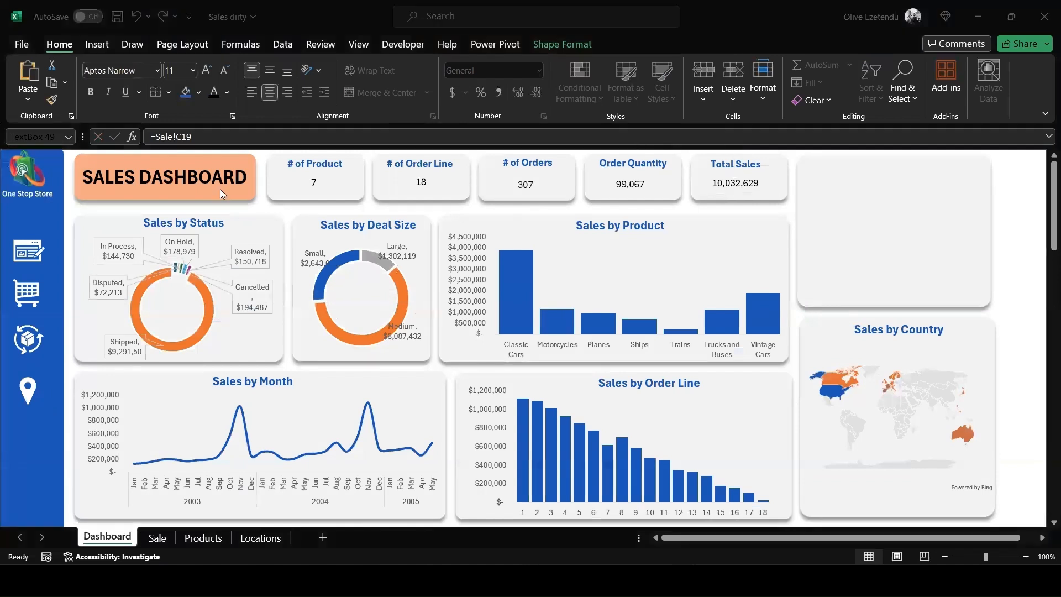
- Make the value in the # of Product card bold with font size 18
click(323, 183)
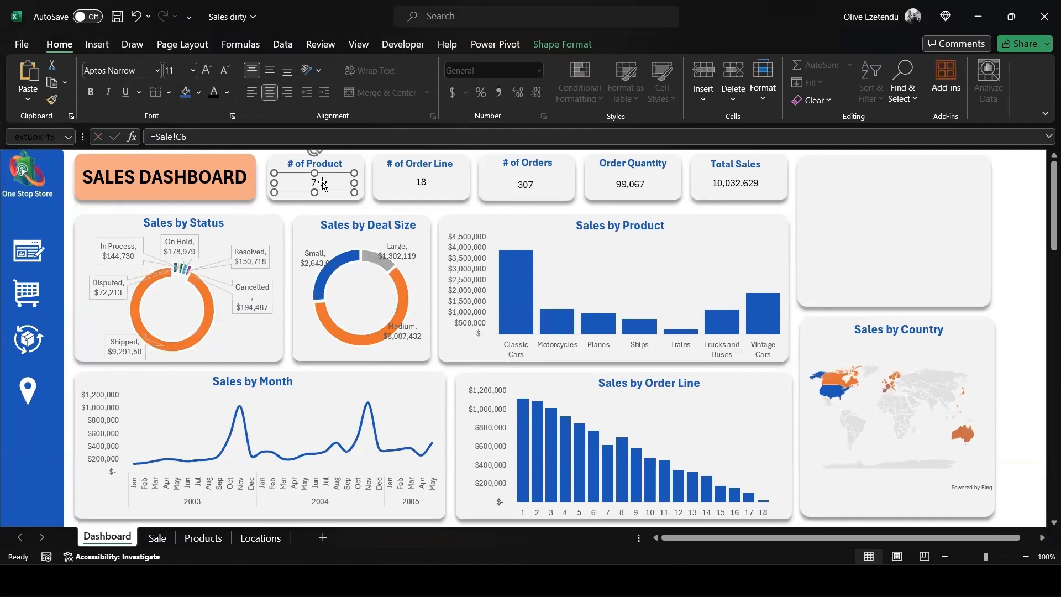
click(319, 181)
key(Escape)
click(327, 183)
key(ctrl+a)
click(91, 92)
click(193, 71)
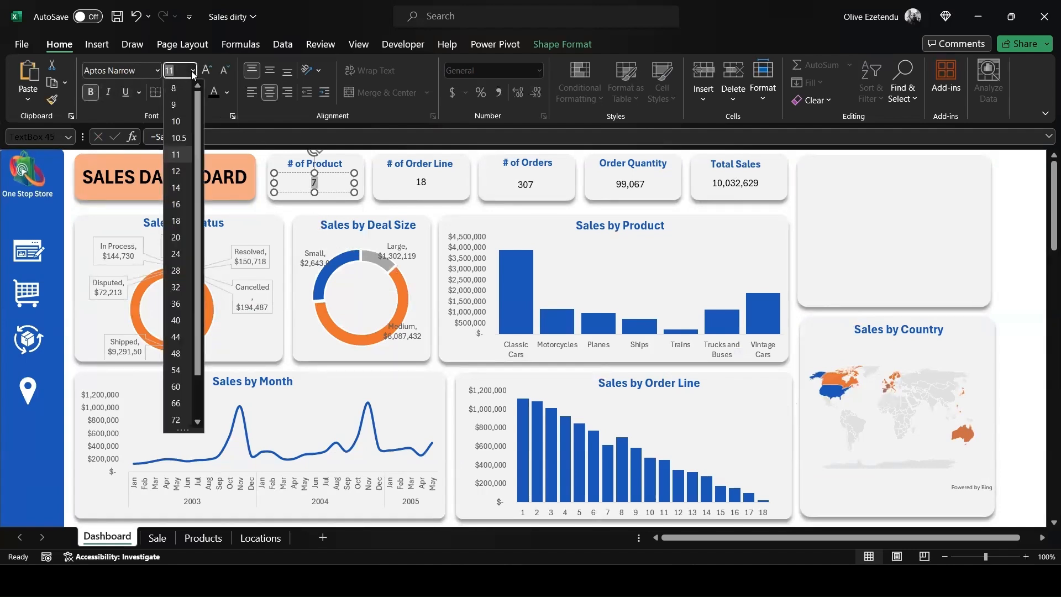
click(176, 221)
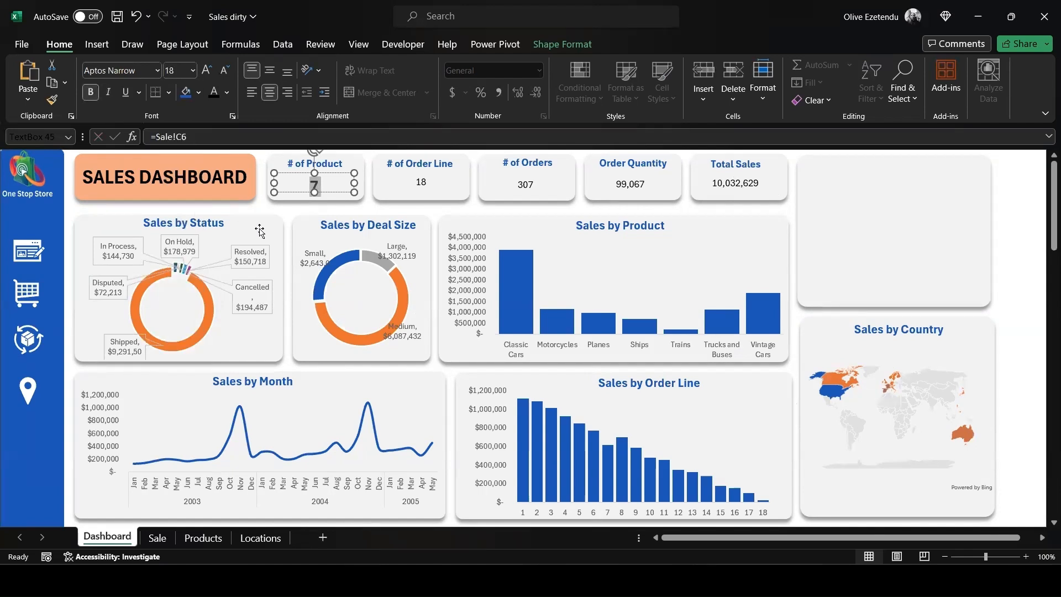
- Nudge the # of Product value box up slightly and copy its formatting to the other four KPI card values
click(315, 193)
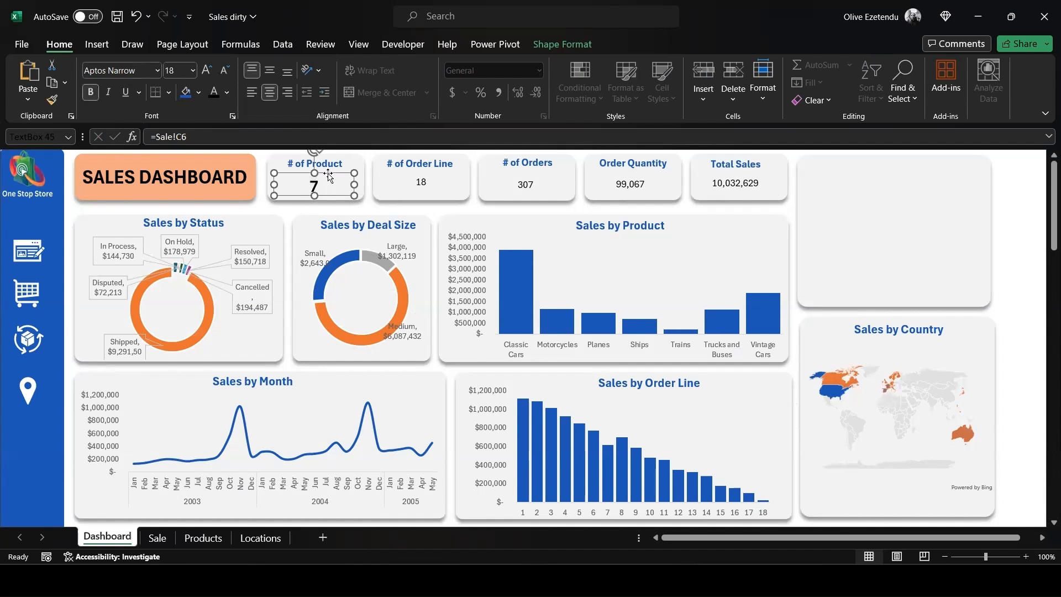
drag(329, 175, 327, 170)
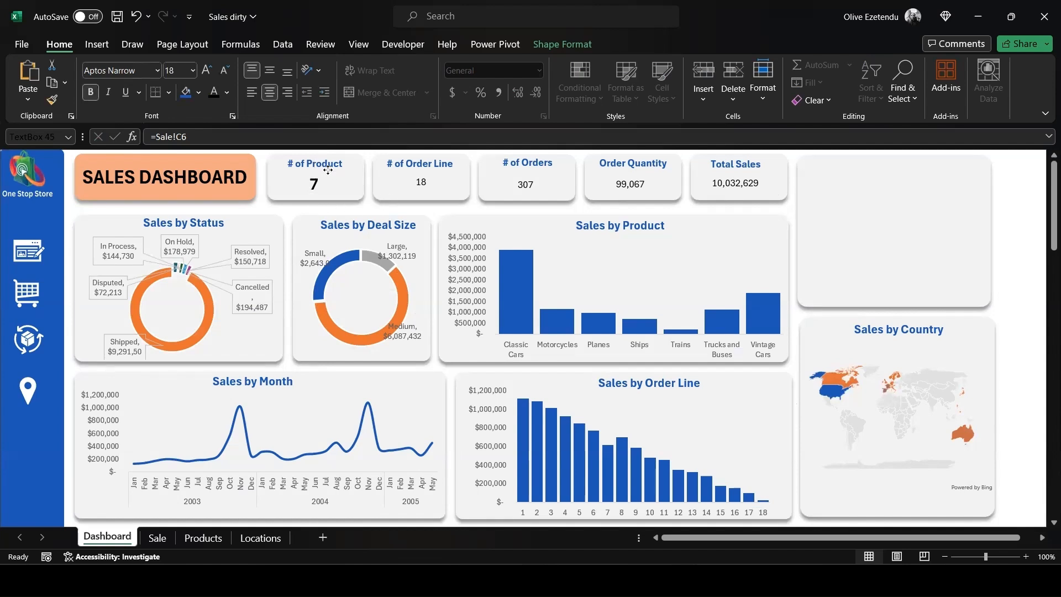
click(421, 182)
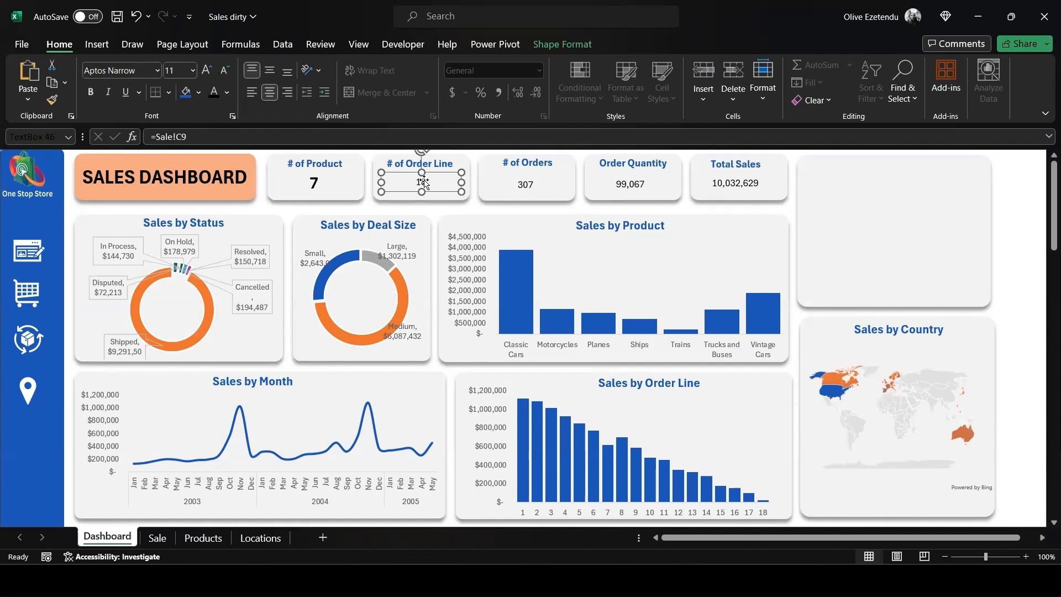
click(296, 177)
click(52, 99)
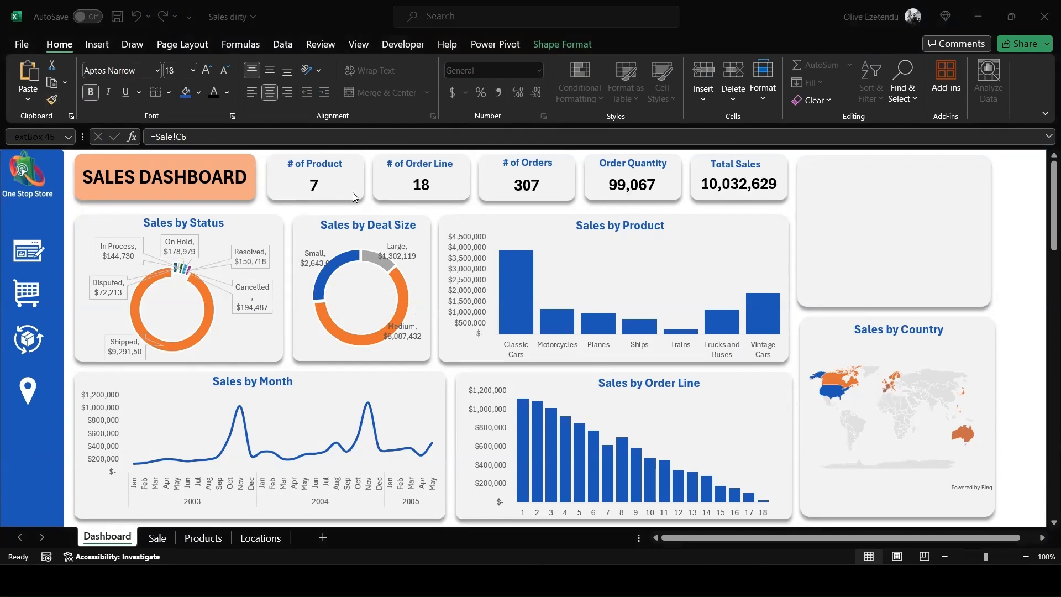
- Change the font colour of all five KPI card values to blue to match the card titles
click(322, 186)
double_click(316, 185)
click(228, 94)
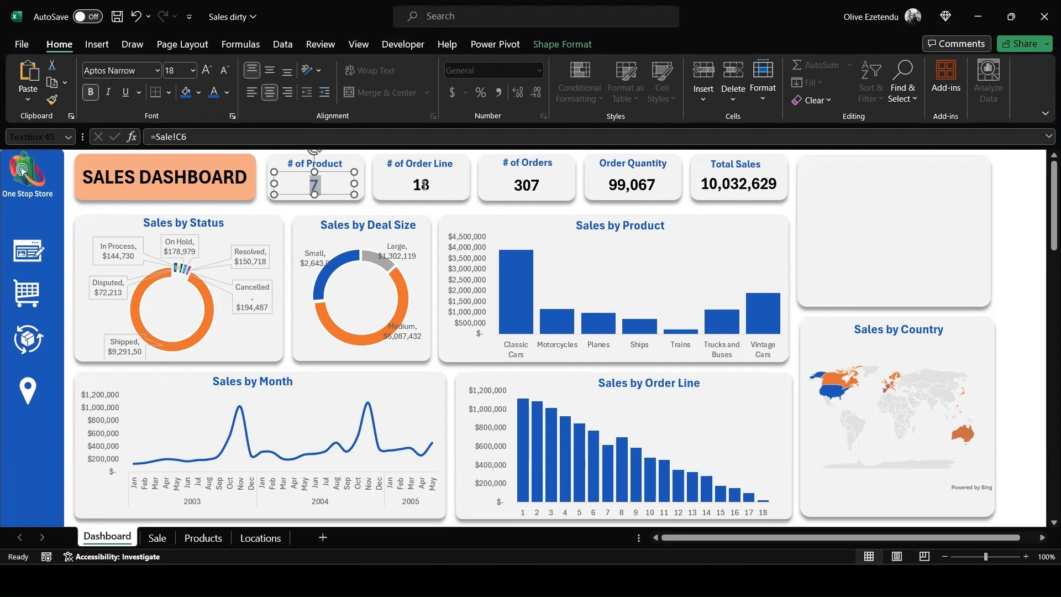
click(1002, 246)
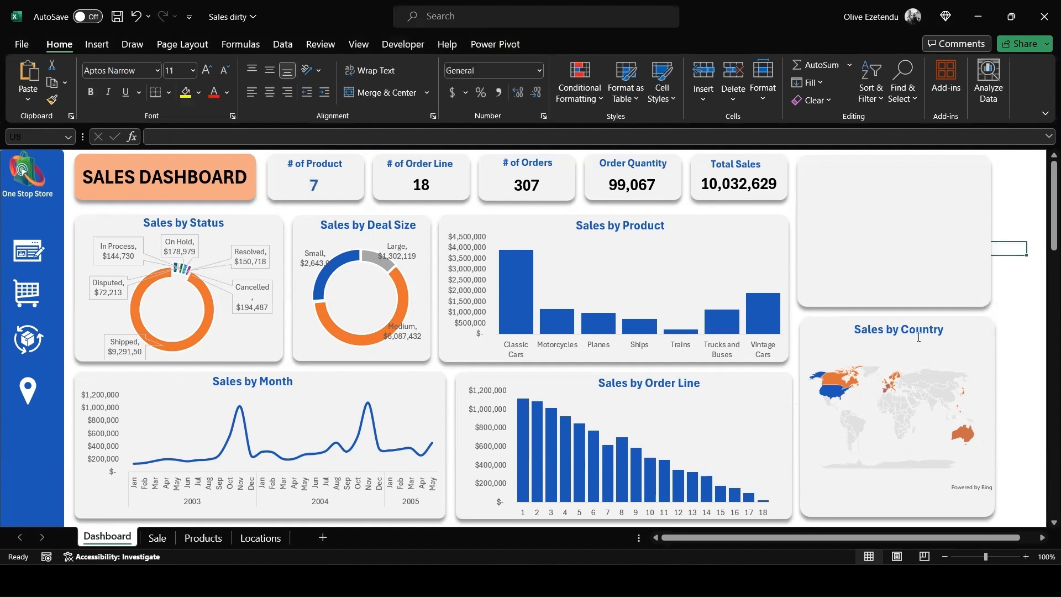
click(428, 184)
double_click(428, 185)
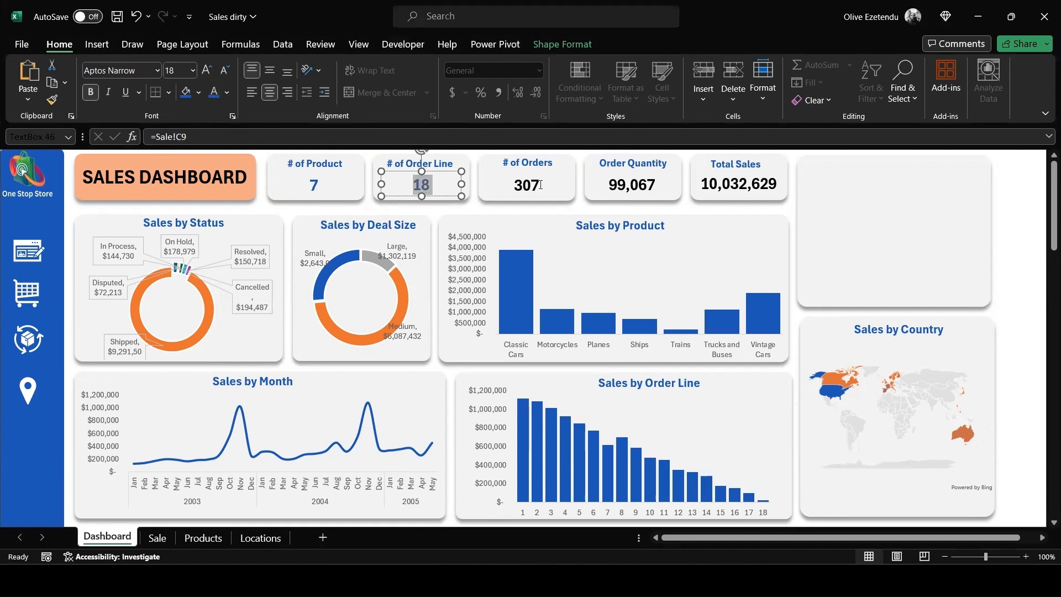
click(1035, 423)
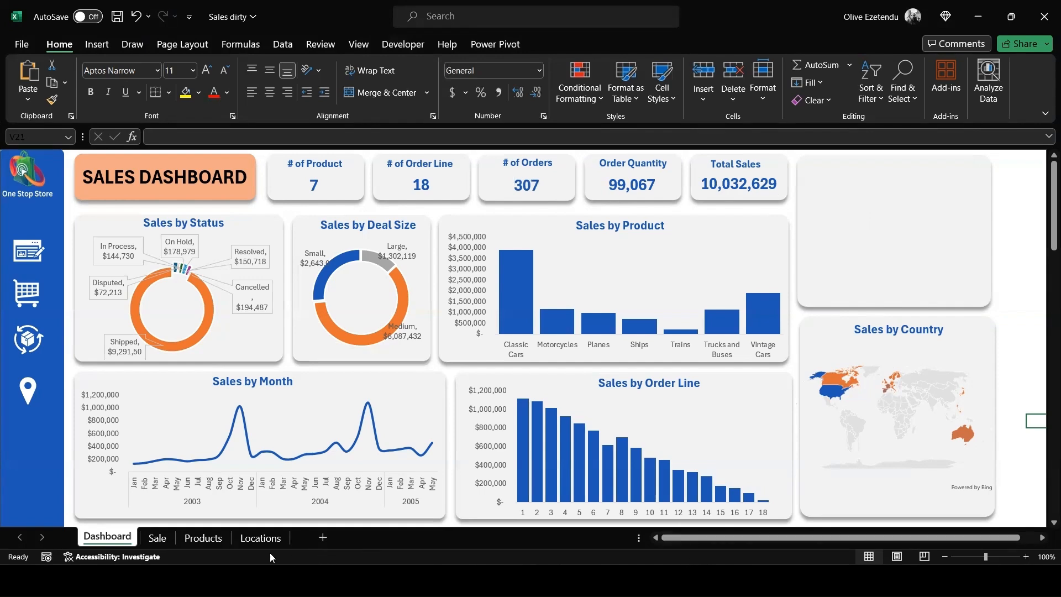
- On the Locations sheet, start inserting slicers from cell E4 using the tables in the workbook data model
click(261, 539)
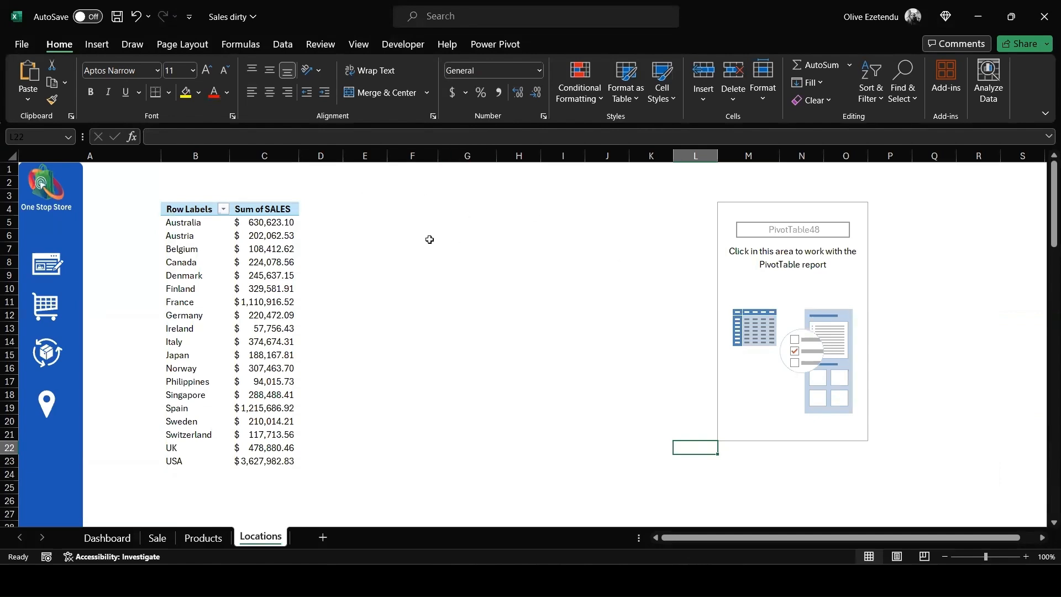
click(97, 47)
click(30, 98)
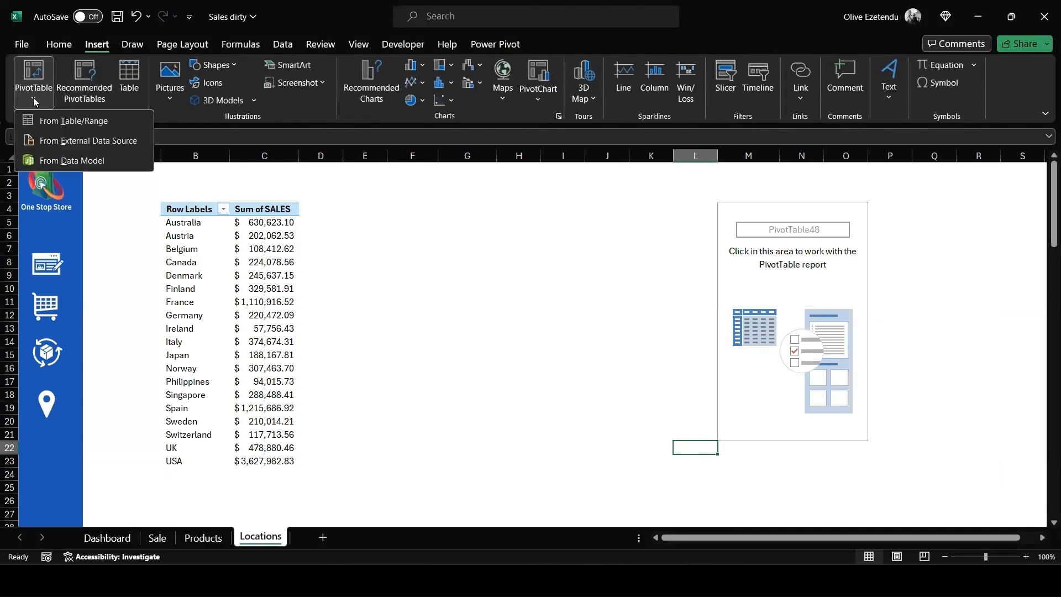
click(404, 230)
click(386, 213)
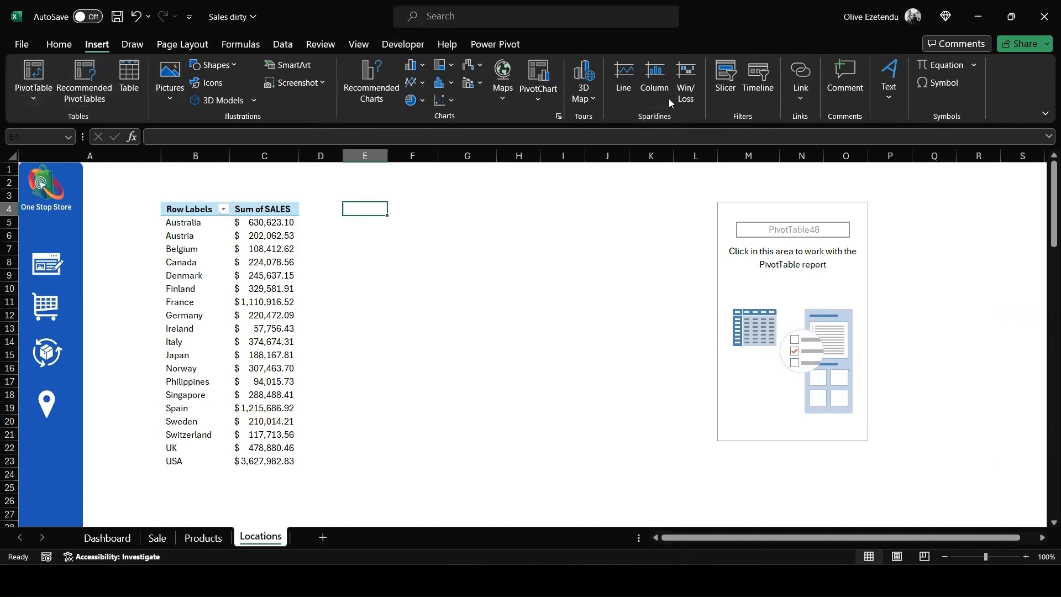
click(726, 86)
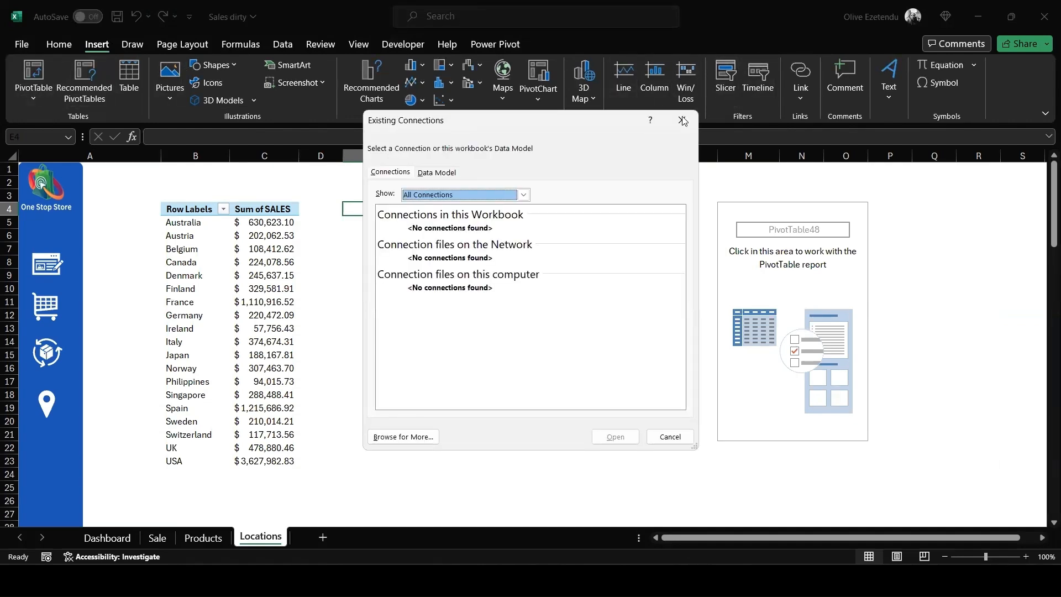
click(436, 172)
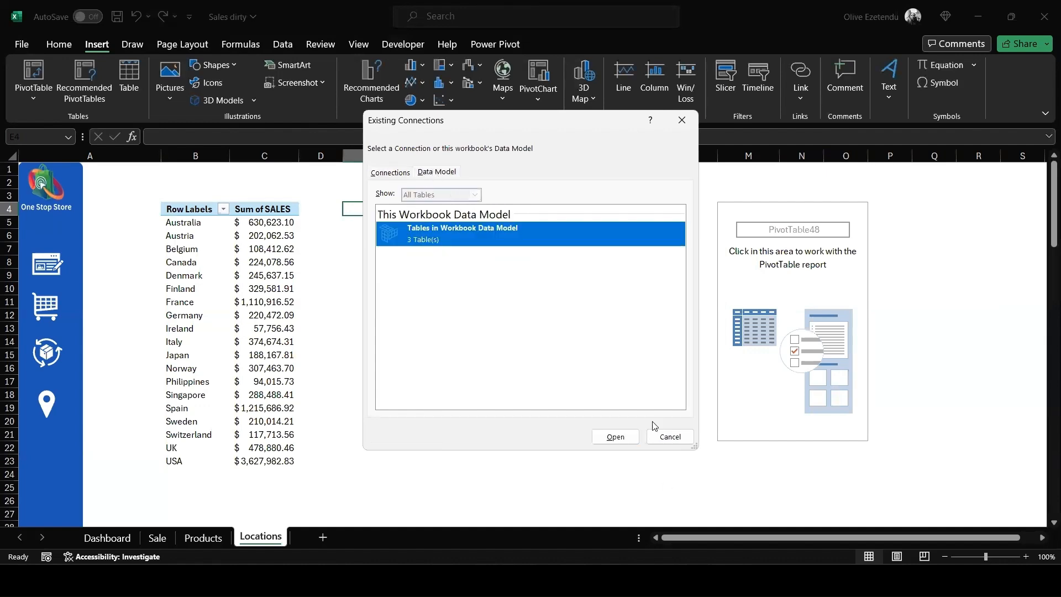
click(615, 437)
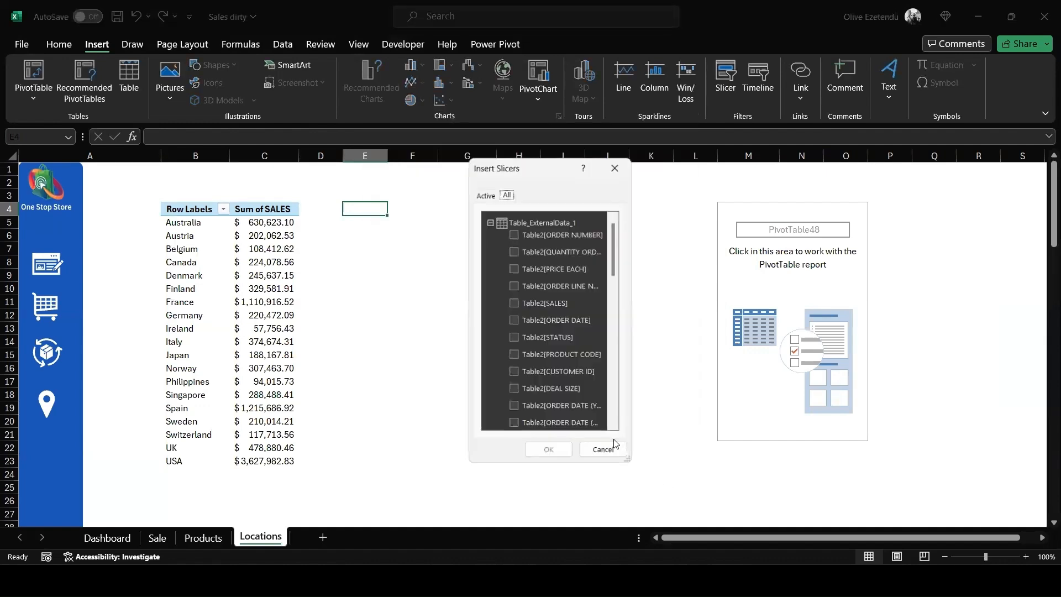
- Choose ORDER DATE (Month) and ORDER DATE (Year) from Table2 and PRODUCT LINE from Table3 as slicer fields
scroll(591, 326, down, 5)
scroll(590, 326, down, 2)
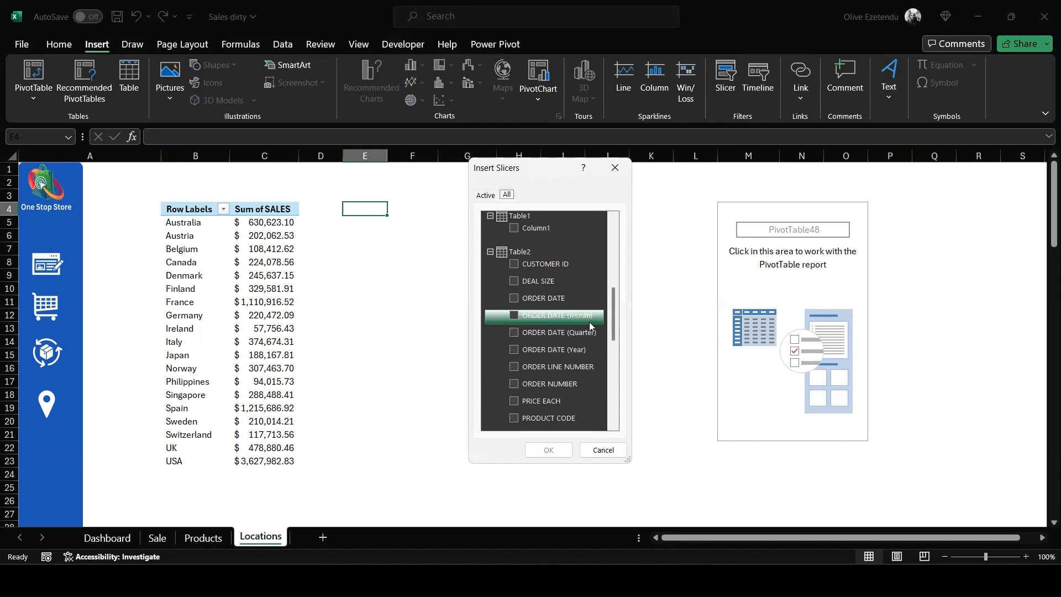
click(515, 316)
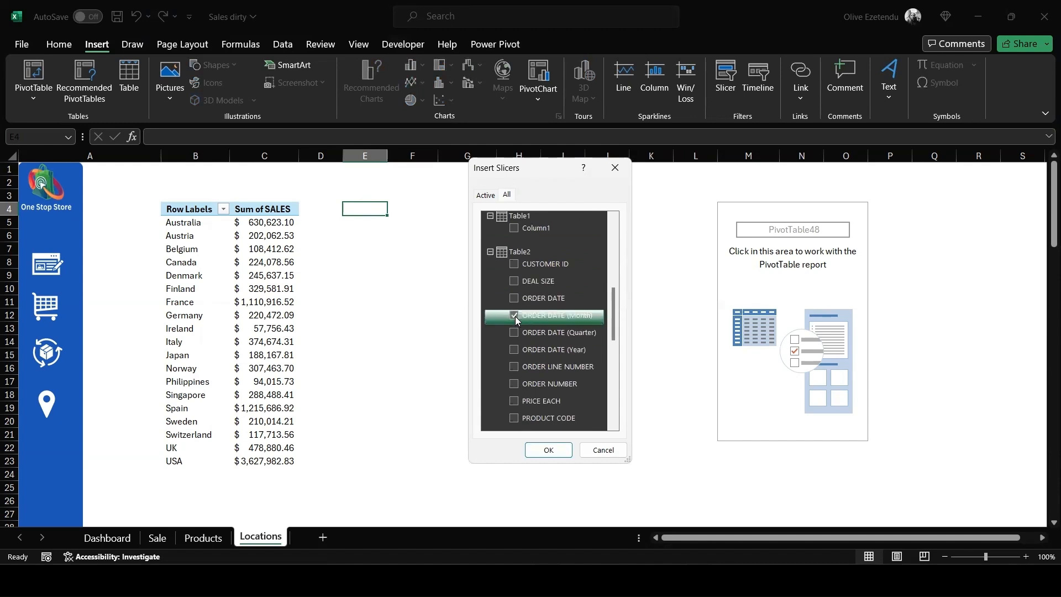
click(514, 350)
scroll(575, 335, down, 2)
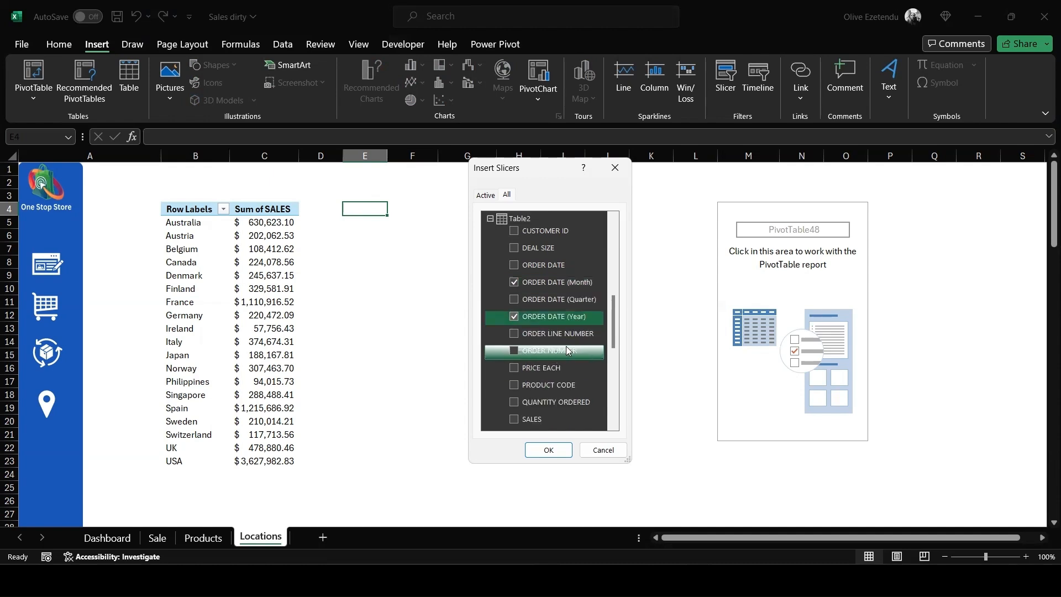
scroll(568, 350, down, 2)
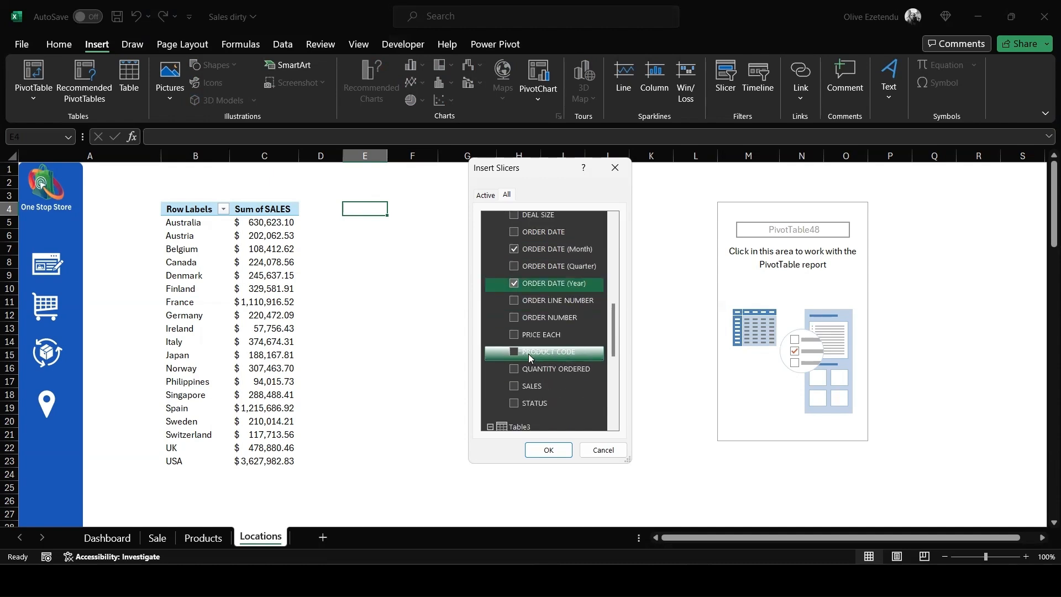
scroll(522, 338, down, 4)
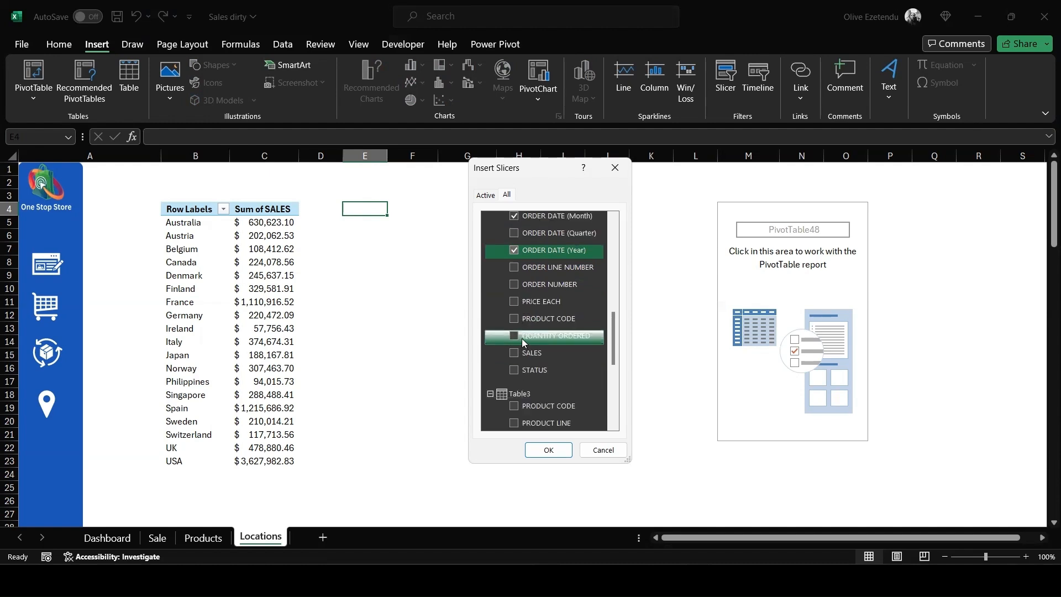
click(516, 390)
- Add COUNTRY from Table4 and STATUS and DEAL SIZE from Table2 to the slicer fields, and insert the slicers
scroll(556, 363, down, 6)
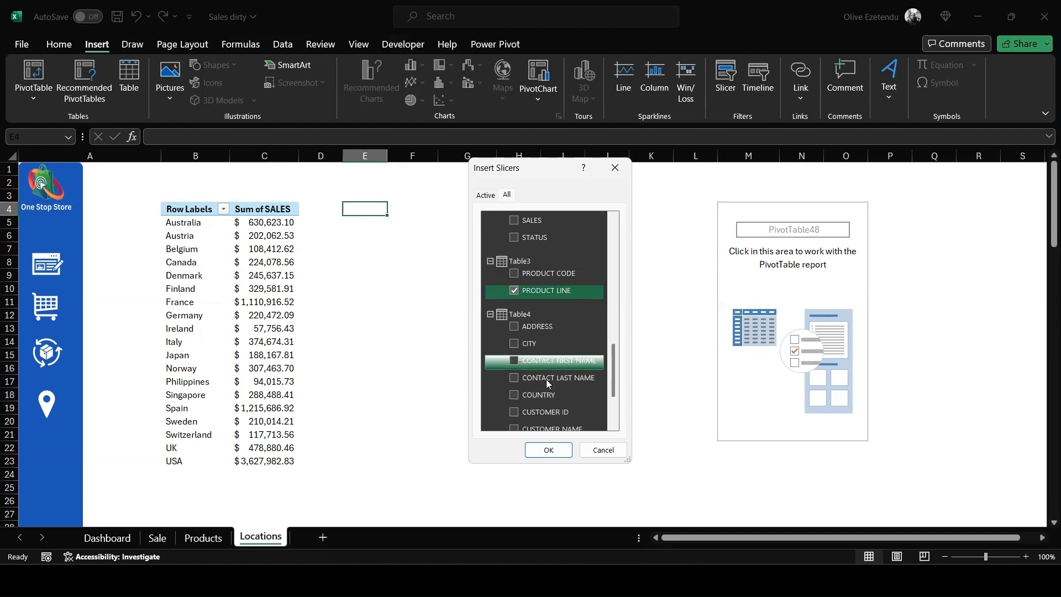
scroll(563, 386, down, 2)
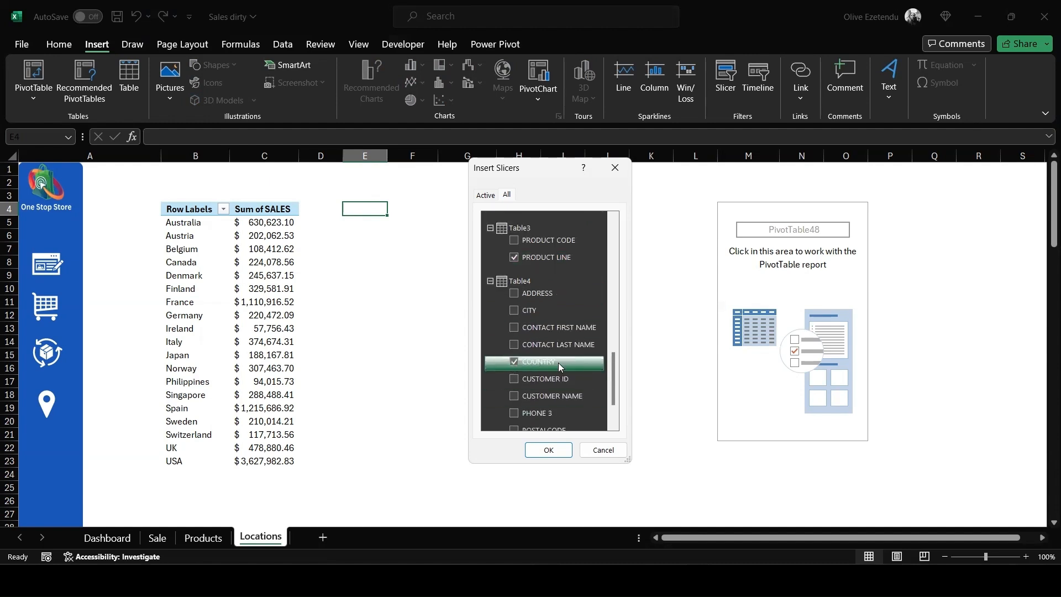
scroll(560, 363, up, 8)
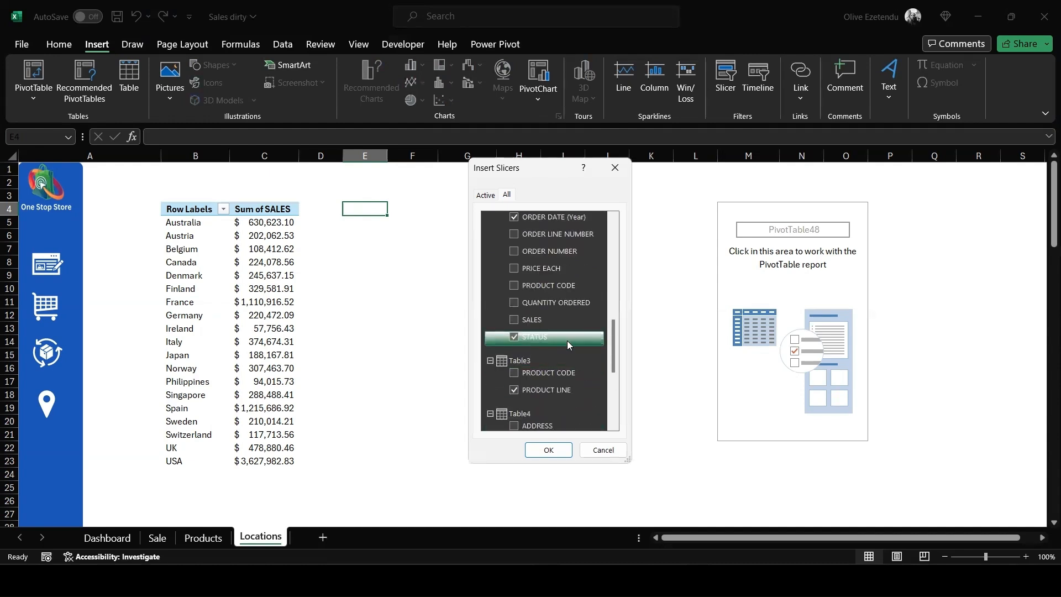
click(568, 339)
scroll(567, 340, up, 4)
scroll(567, 340, up, 2)
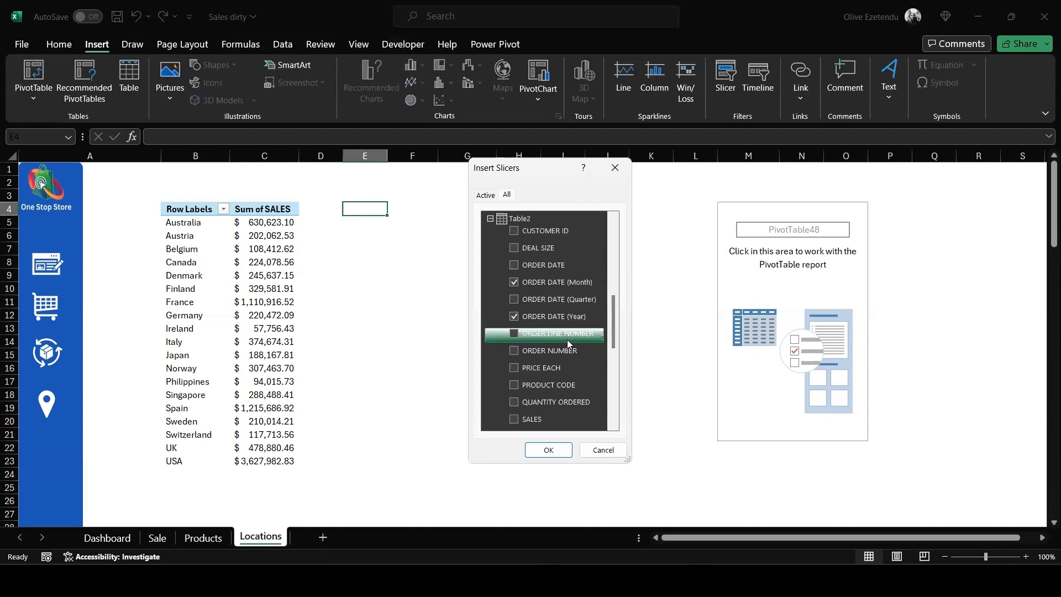
click(514, 249)
click(568, 451)
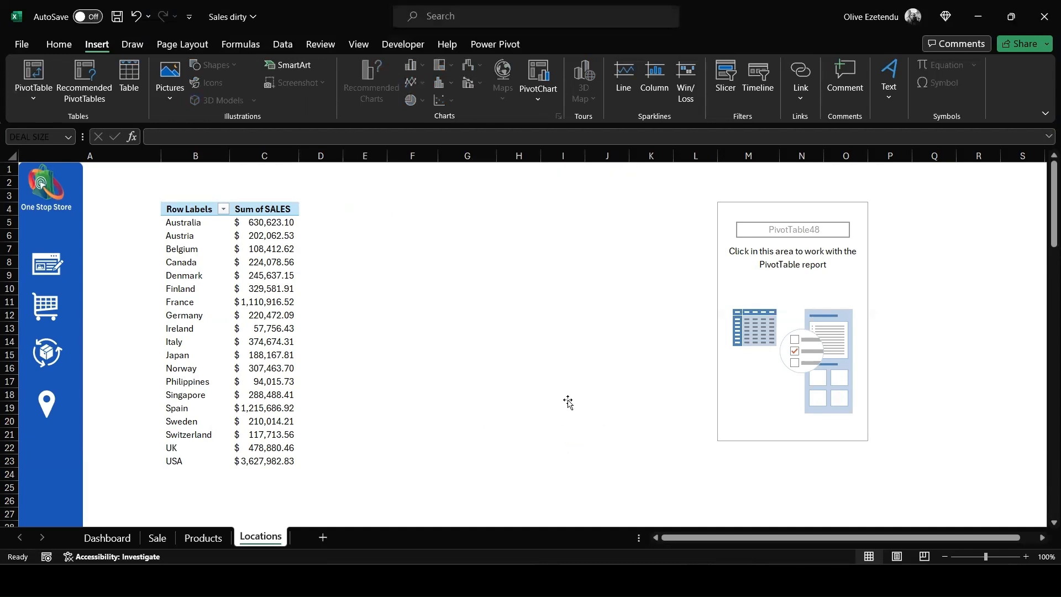
- Select all six slicers together and apply the light orange slicer style to them
drag(785, 208, 906, 210)
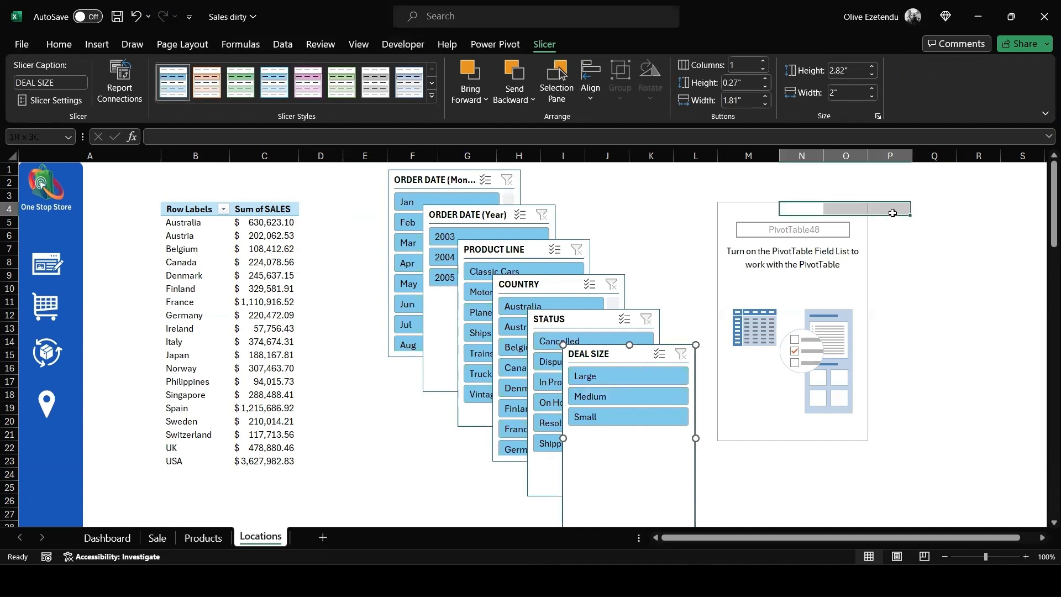
click(636, 352)
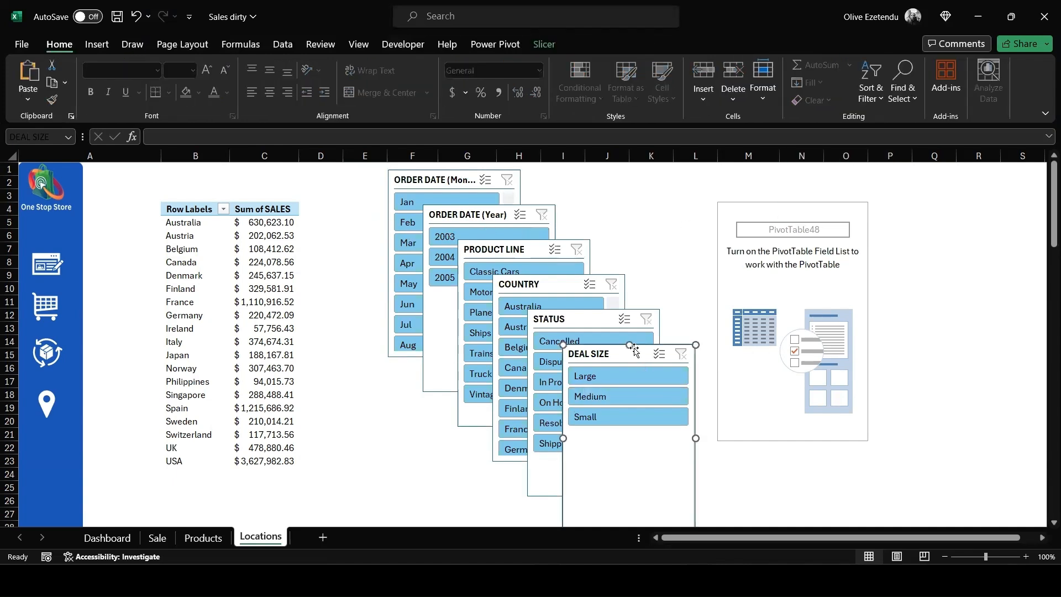
ctrl+click(588, 320)
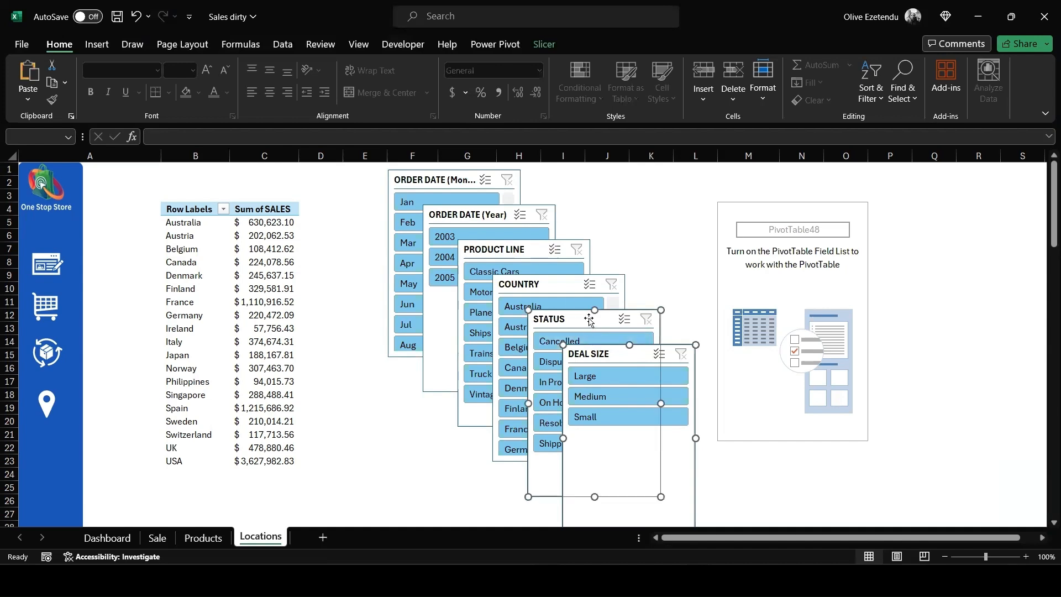
ctrl+click(562, 284)
ctrl+click(535, 242)
ctrl+click(513, 215)
ctrl+click(476, 184)
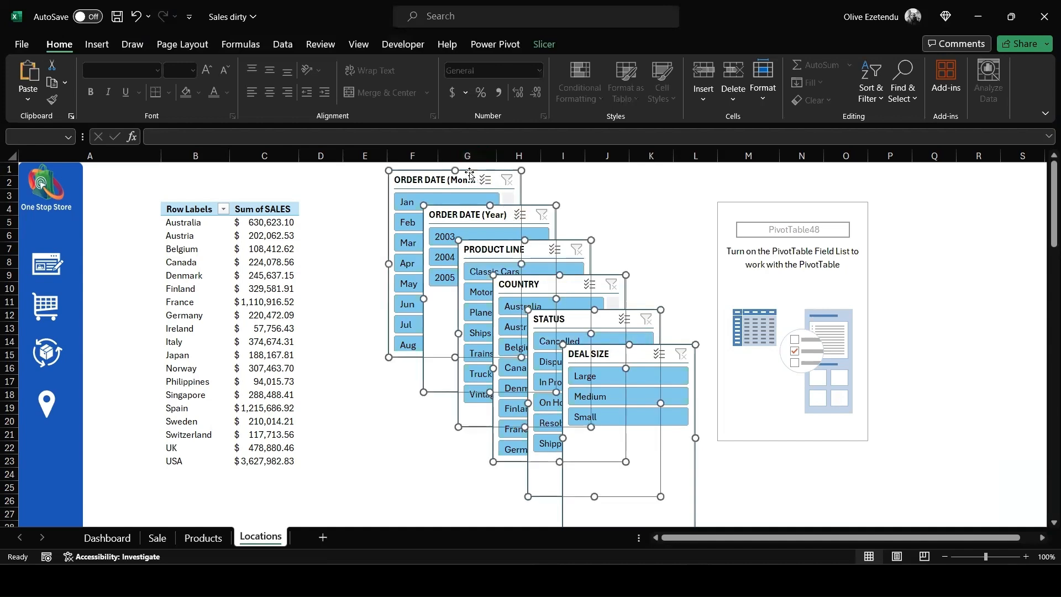
click(547, 44)
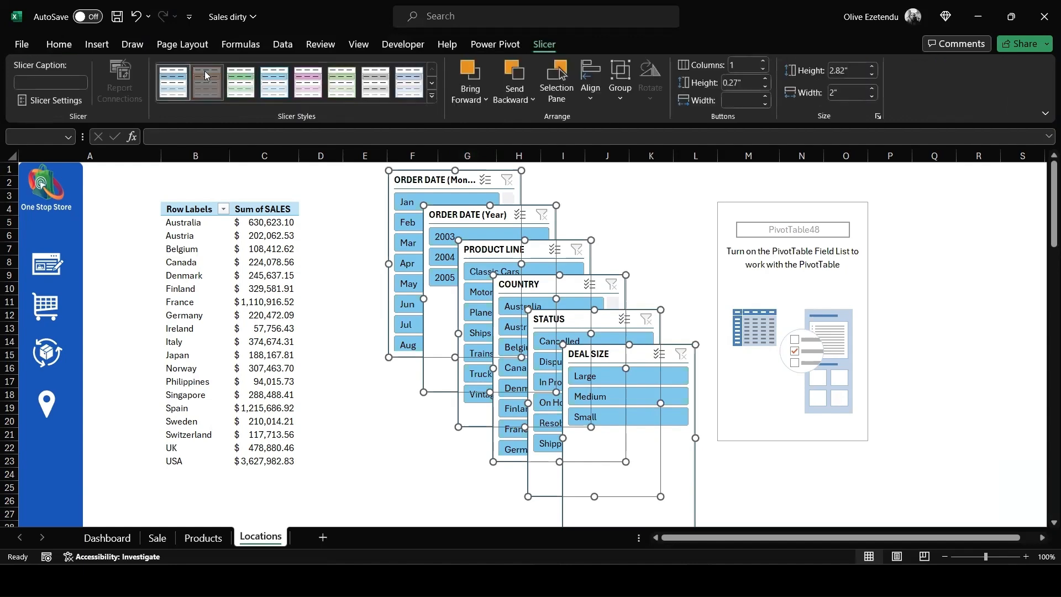
click(207, 82)
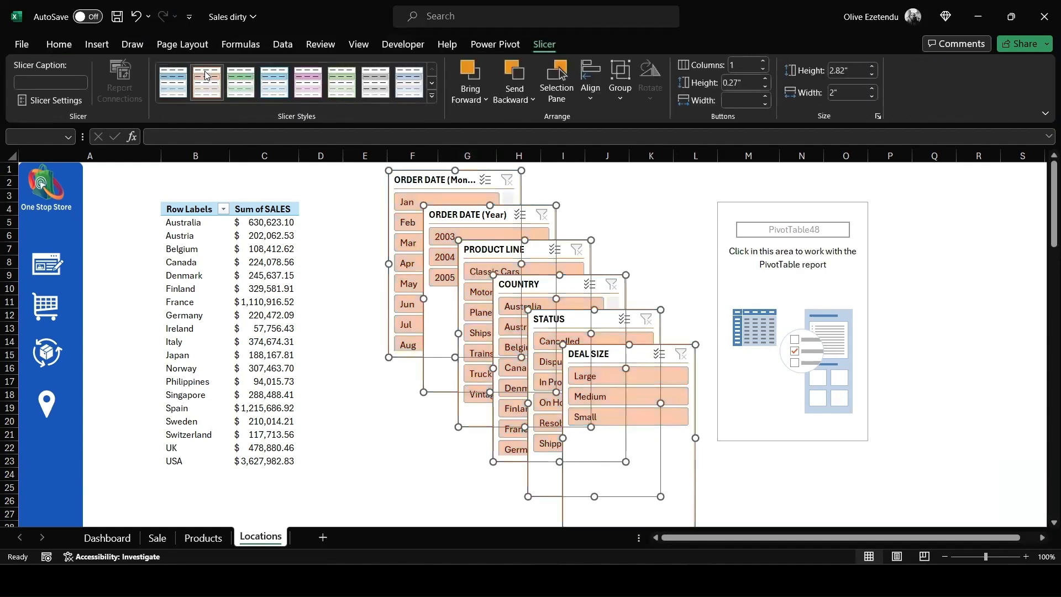
- Spread the overlapping DEAL SIZE, STATUS, COUNTRY, PRODUCT LINE and ORDER DATE (Year) slicers apart across the Locations sheet
click(653, 217)
drag(629, 354, 813, 273)
drag(614, 315, 732, 198)
key(ctrl+z)
key(ctrl+z)
drag(572, 318, 682, 207)
drag(546, 281, 272, 297)
drag(528, 254, 603, 424)
drag(470, 215, 419, 391)
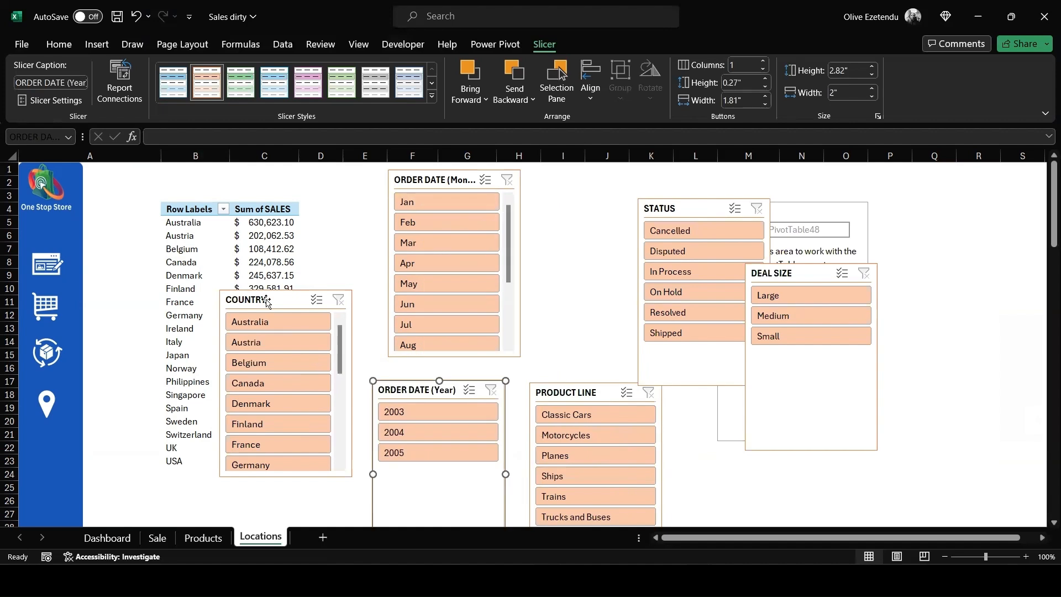
- Open the COUNTRY slicer's report connections and connect it to PivotTable47 and PivotTable48 on Locations and PivotTable46 on Products
click(284, 303)
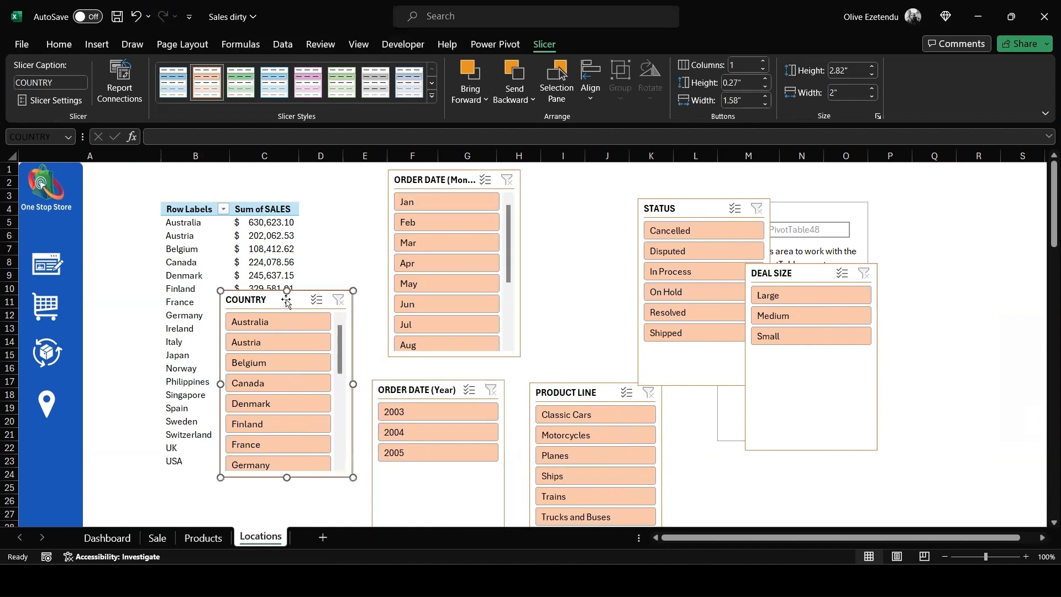
right_click(295, 301)
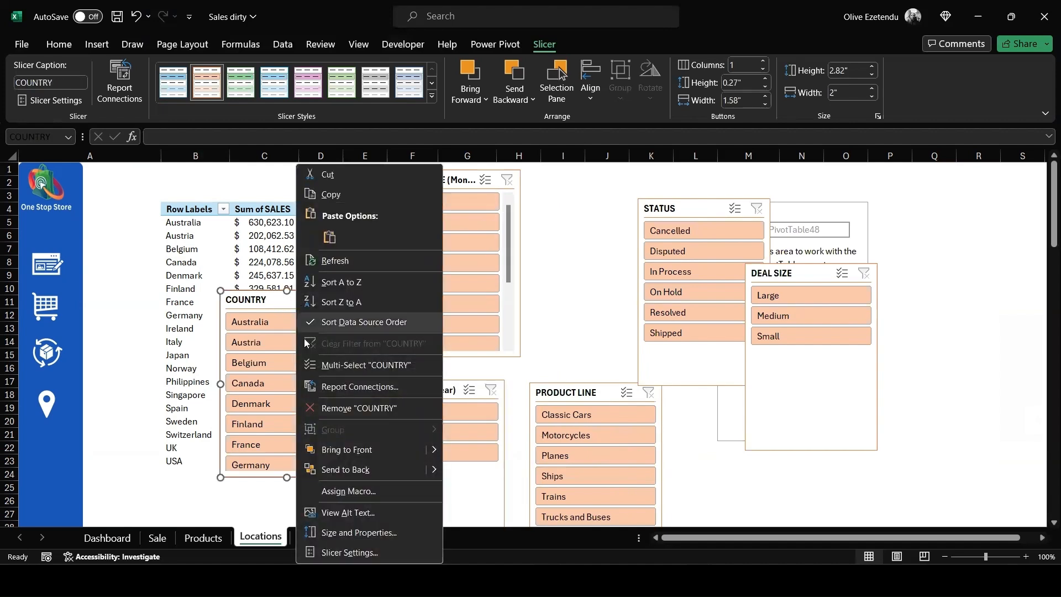
click(346, 387)
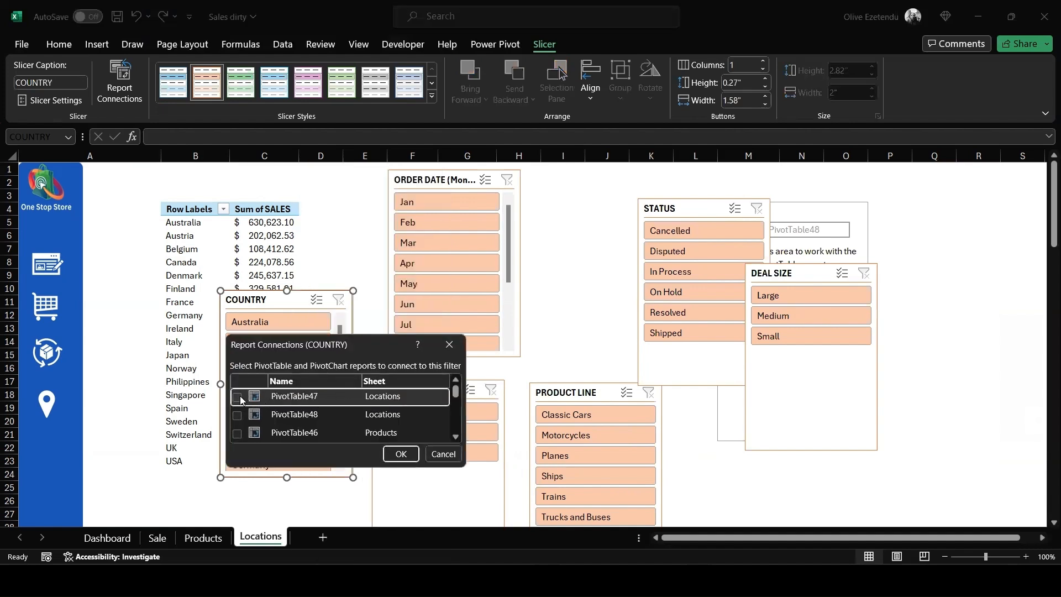
click(238, 416)
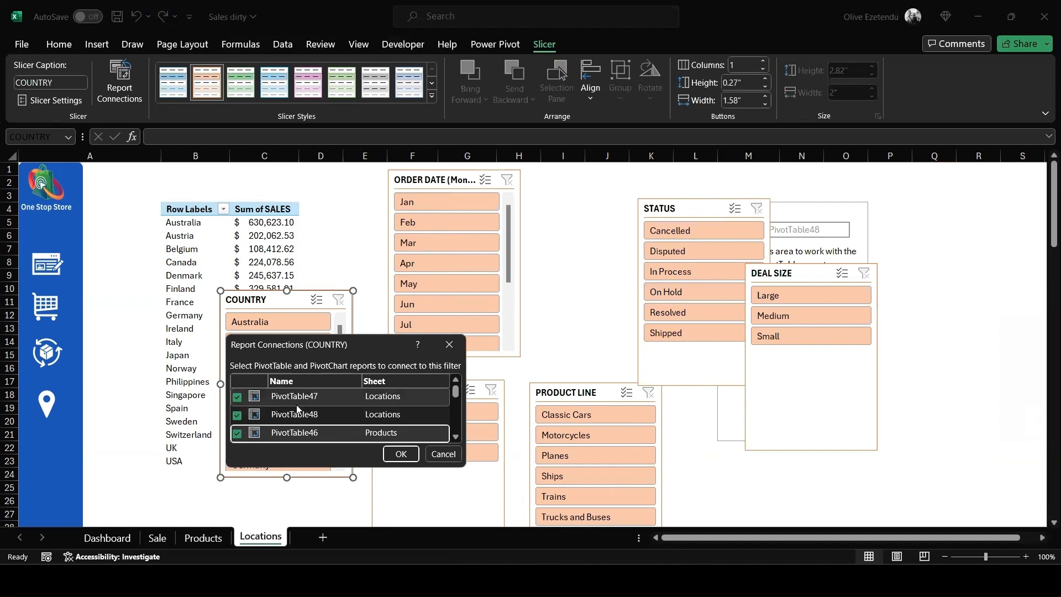
scroll(296, 409, down, 3)
scroll(243, 408, up, 1)
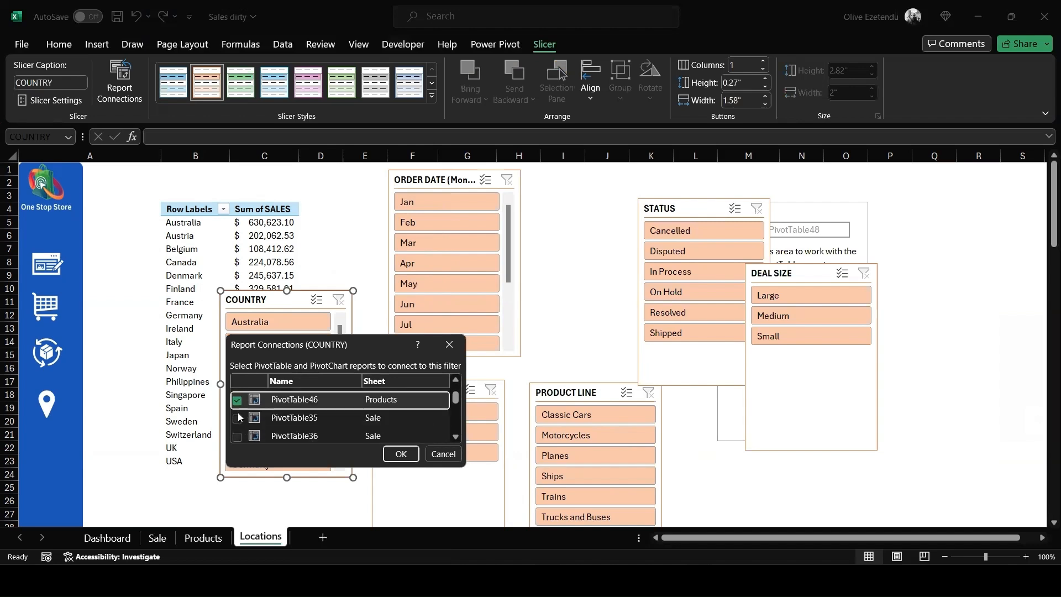
- Connect the COUNTRY slicer to PivotTable35, PivotTable36, PivotTable37 and PivotTable38 on the Sale sheet
click(237, 419)
click(237, 437)
scroll(252, 424, down, 1)
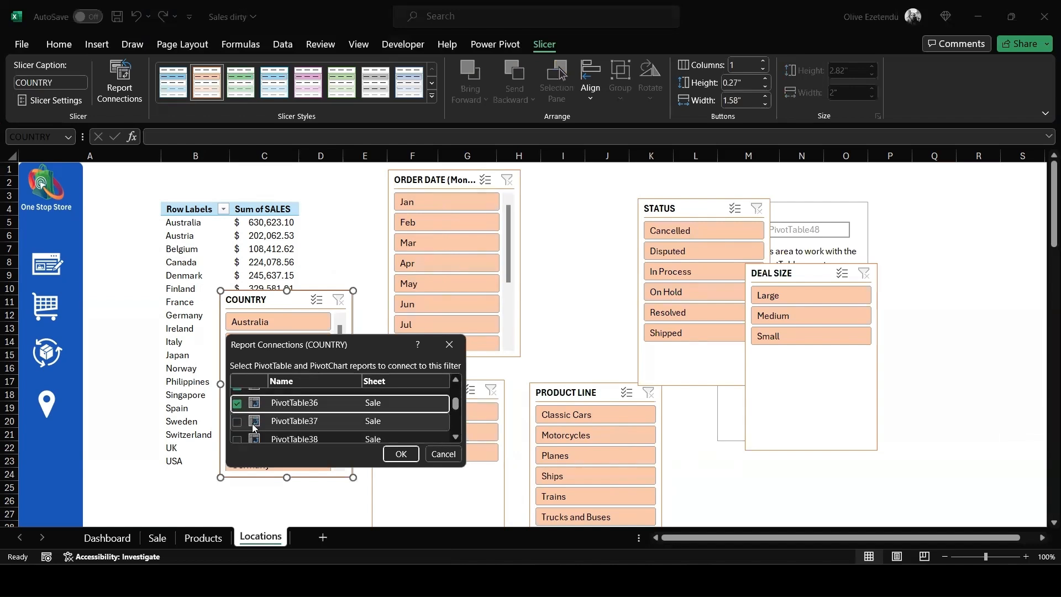
click(237, 421)
click(237, 439)
scroll(299, 424, down, 1)
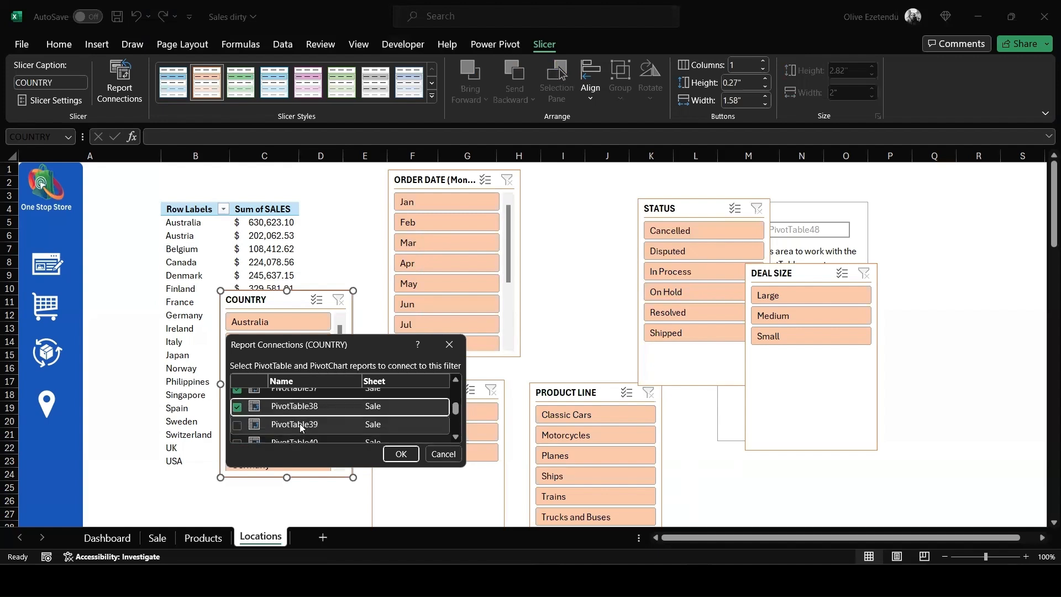
- Connect the COUNTRY slicer to the remaining Sale sheet PivotTables, from PivotTable39 through PivotTable45
scroll(237, 413, down, 1)
scroll(243, 412, up, 1)
click(237, 424)
scroll(253, 421, down, 1)
click(237, 411)
click(237, 429)
scroll(267, 414, down, 2)
click(236, 397)
click(237, 415)
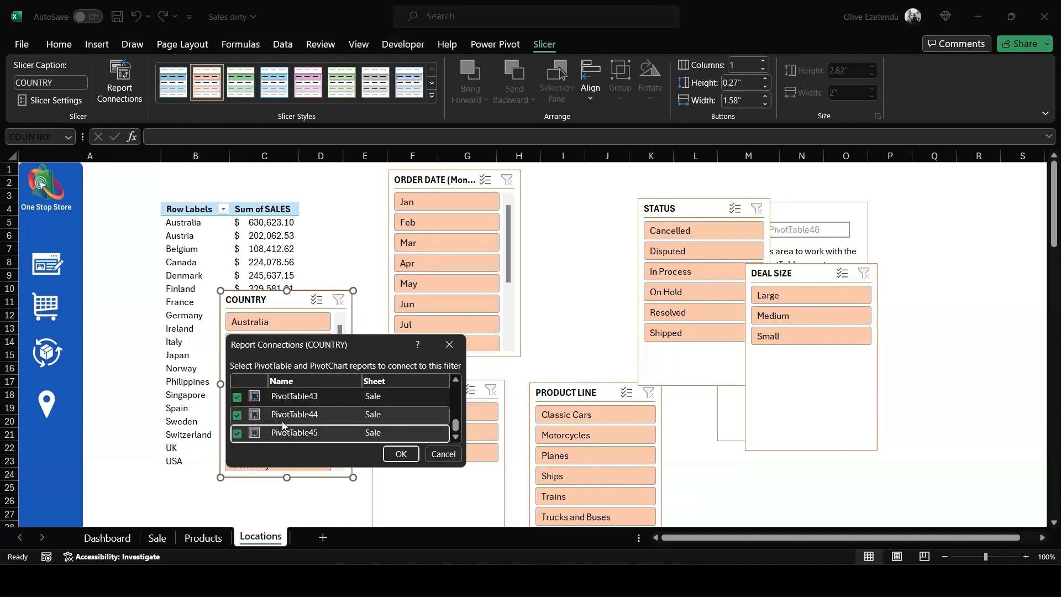
- Check the COUNTRY slicer's full list of report connections and apply them
scroll(282, 420, up, 2)
scroll(282, 421, down, 2)
scroll(282, 421, up, 3)
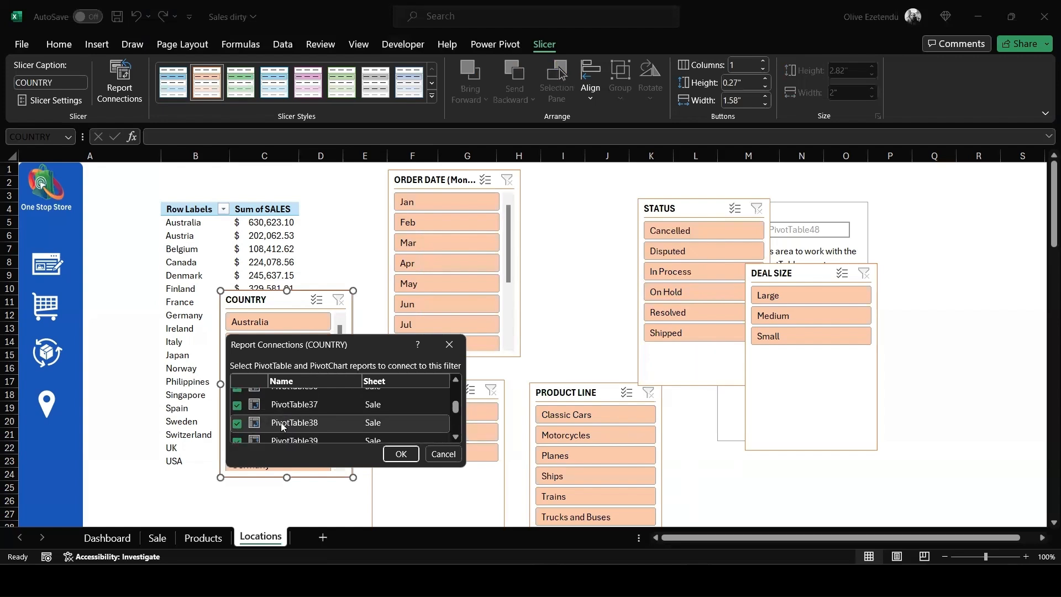
scroll(282, 420, up, 1)
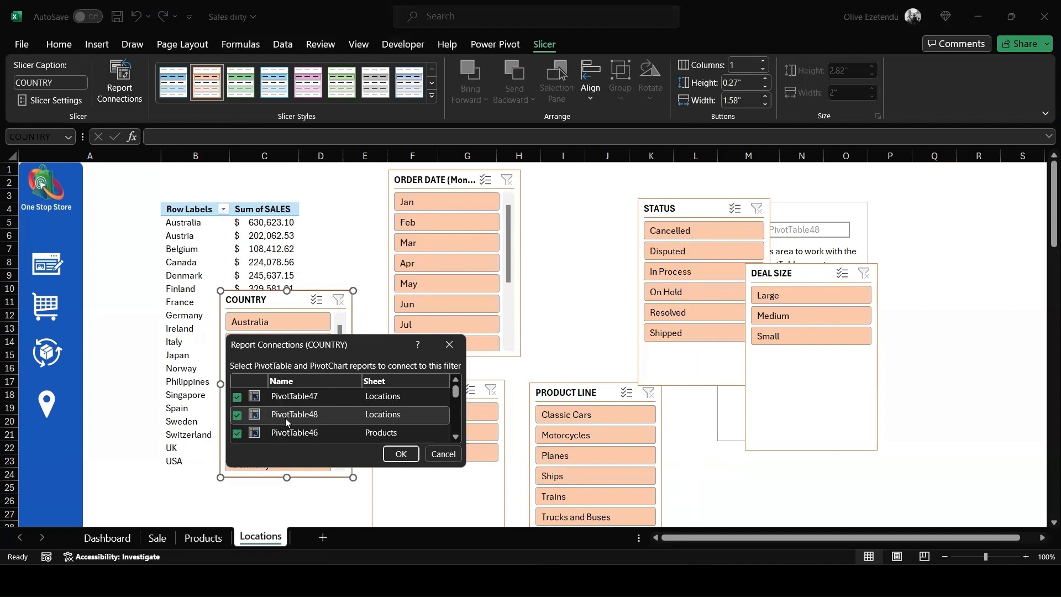
click(402, 454)
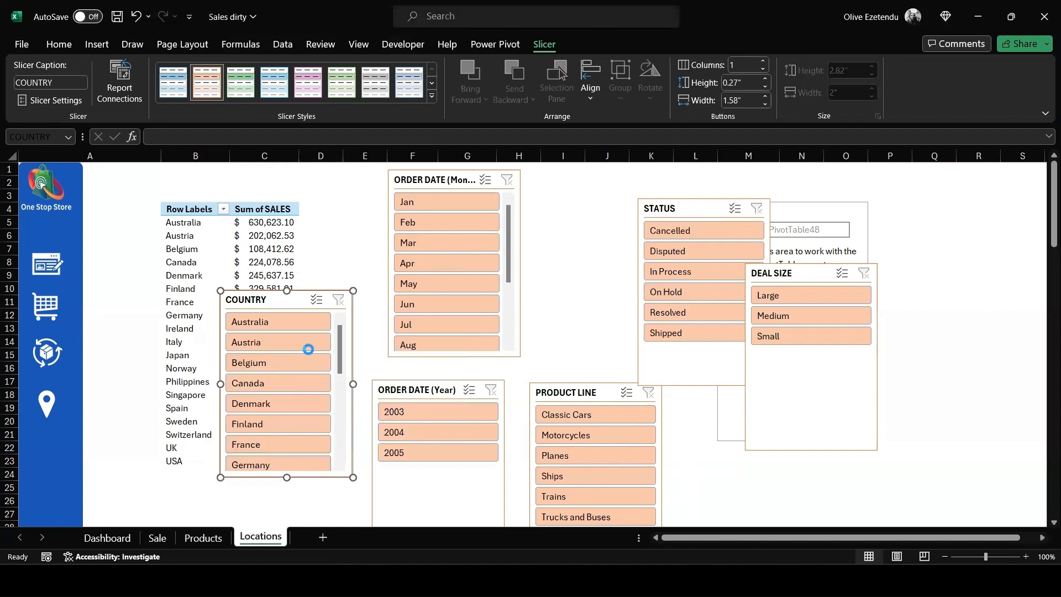
- Change the COUNTRY slicer's caption to Country and shrink the slicer to about 0.73" high and a narrower width
click(267, 302)
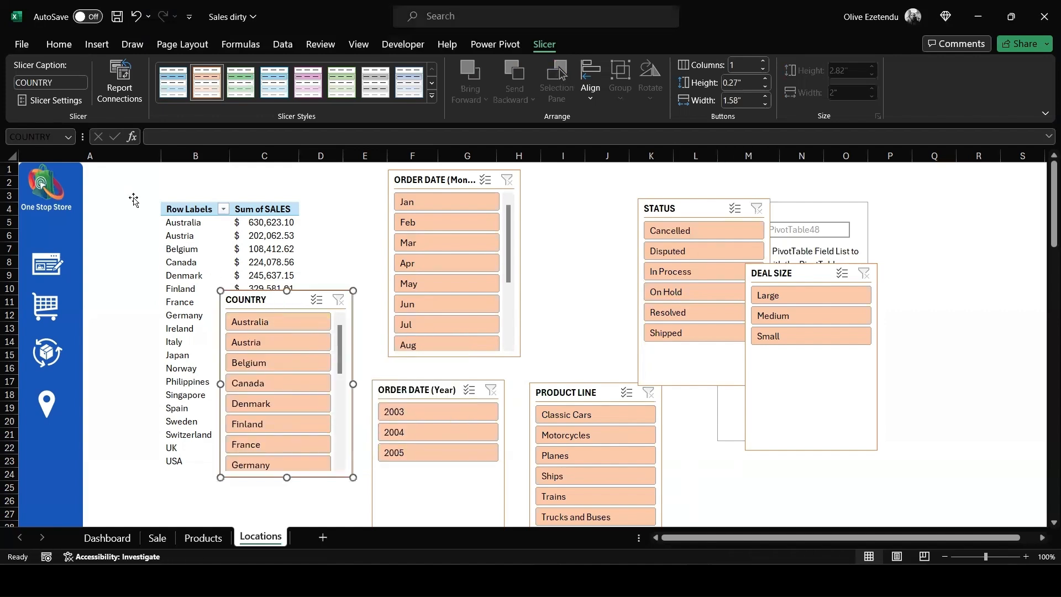
click(55, 82)
drag(56, 83, 23, 82)
text(o)
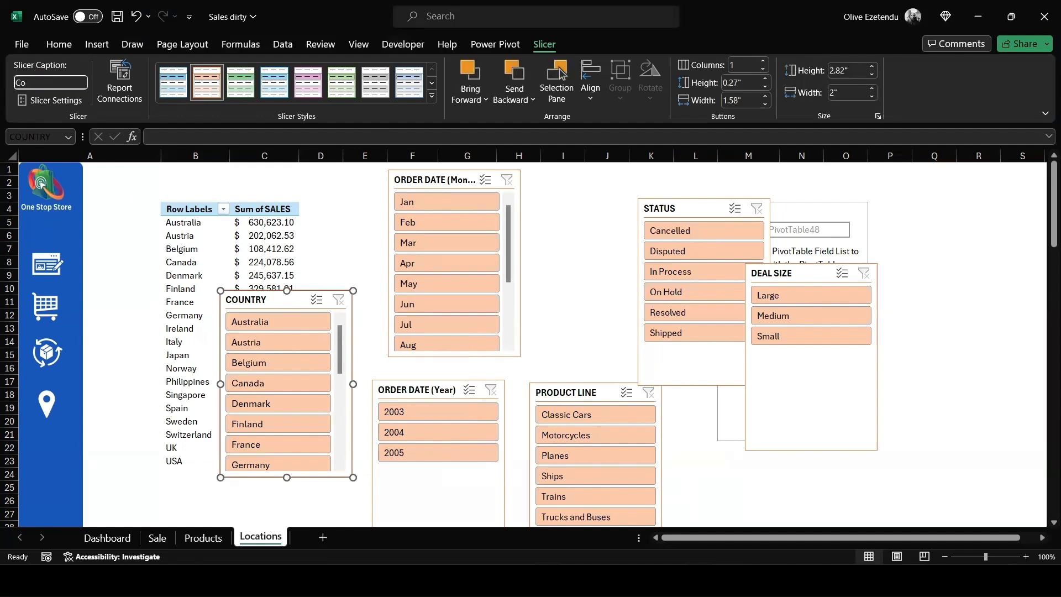
key(Return)
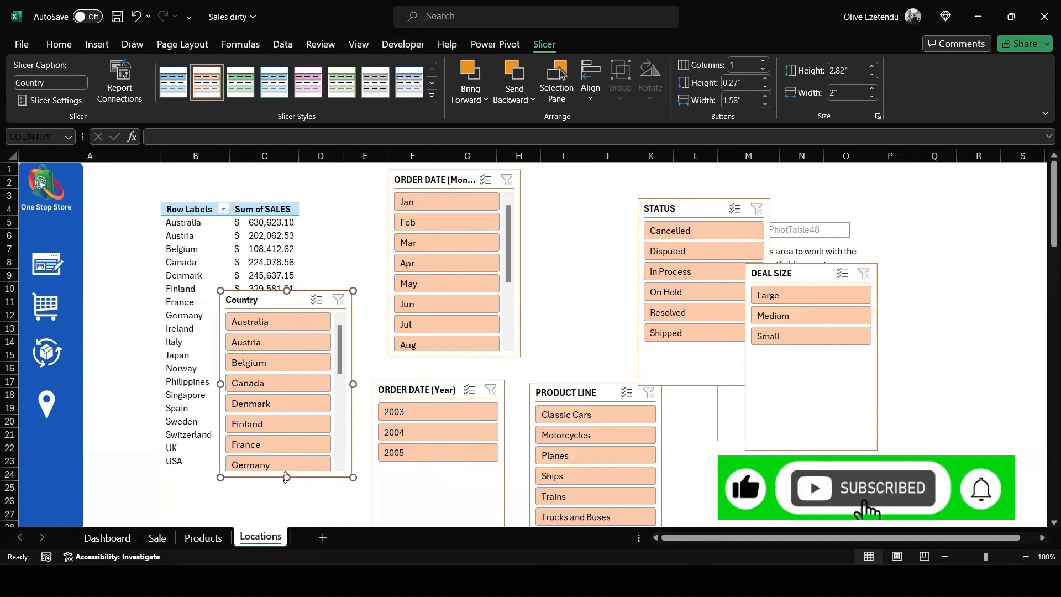
drag(287, 477, 287, 336)
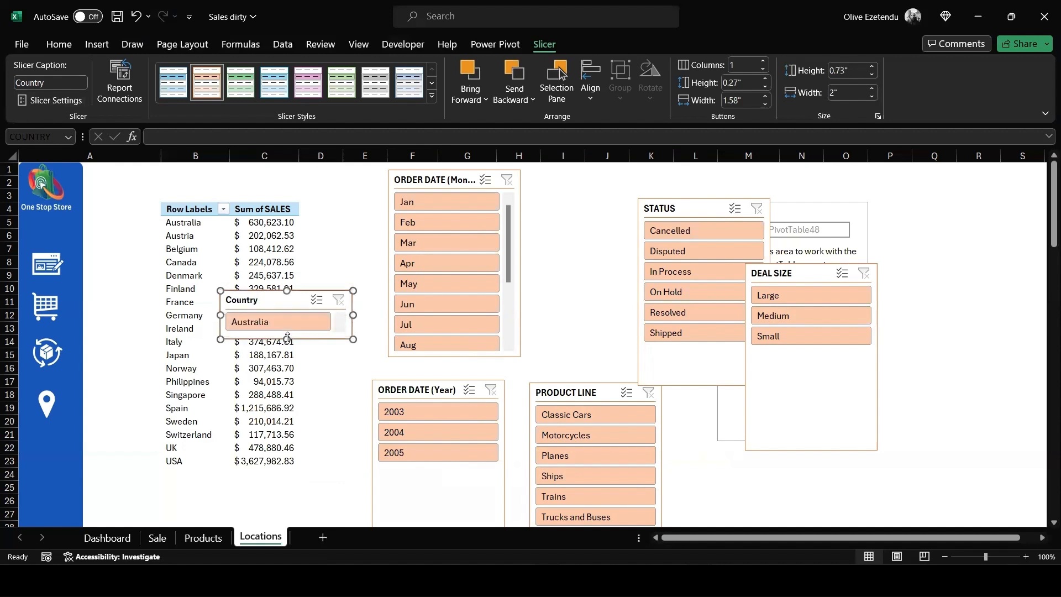
drag(354, 316, 310, 313)
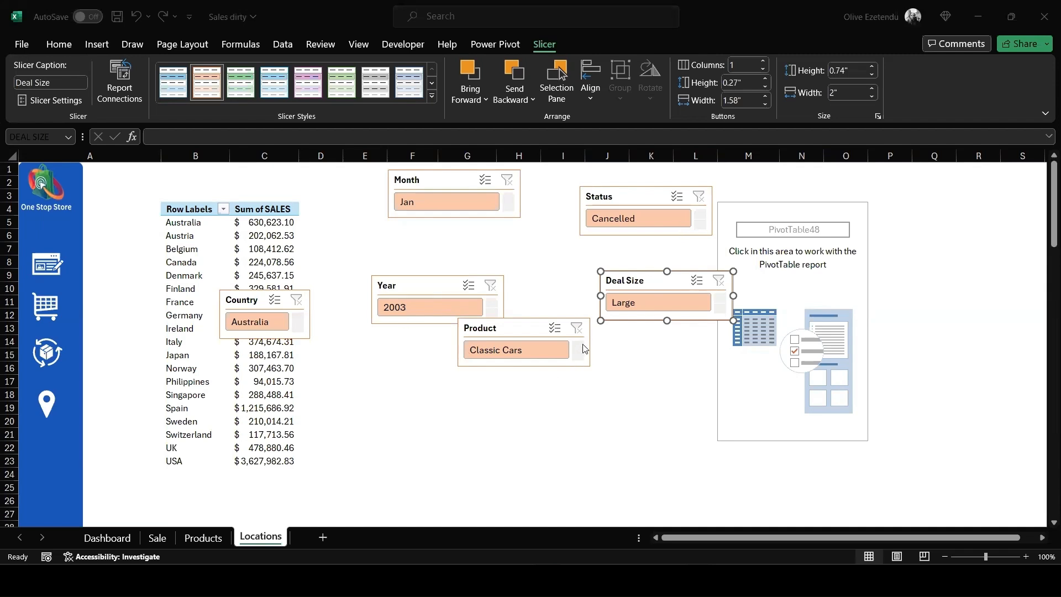
- Select the Country, Month, Year, Product and Status slicers together and cut them from the Locations sheet
ctrl+click(249, 299)
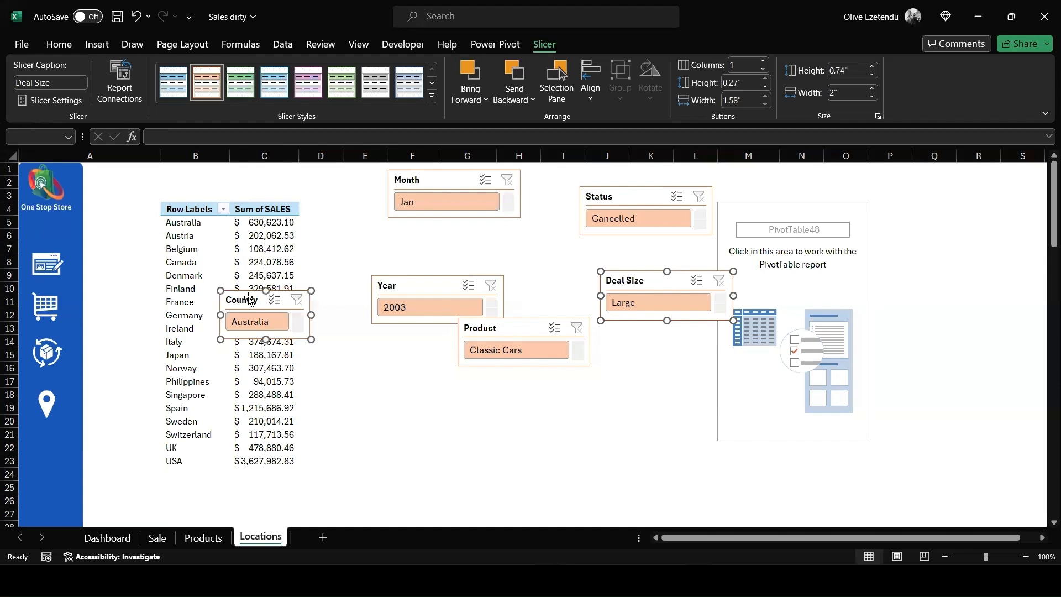
ctrl+click(447, 181)
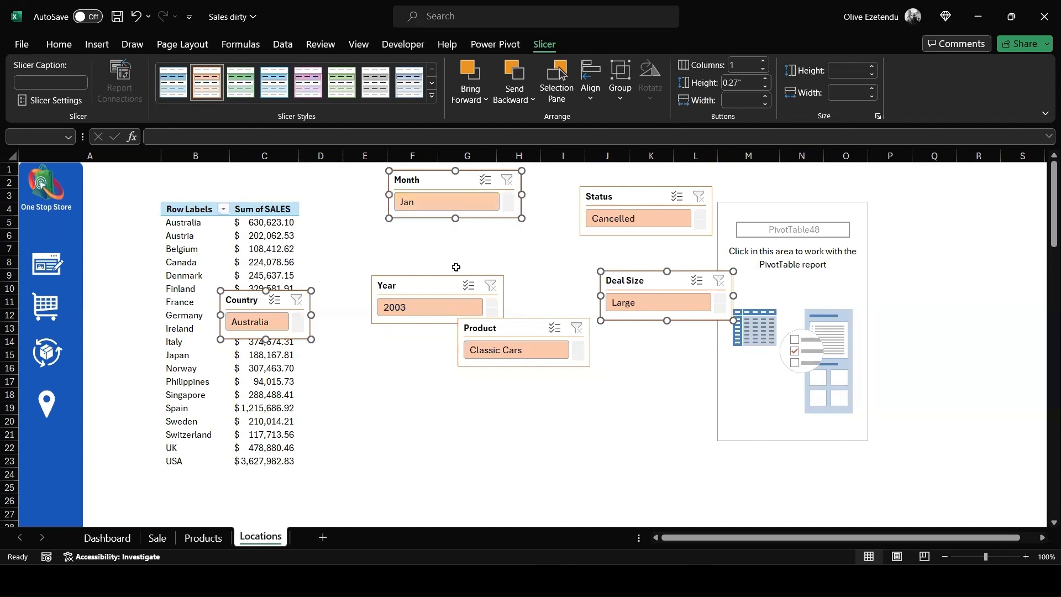
ctrl+click(451, 285)
ctrl+click(534, 327)
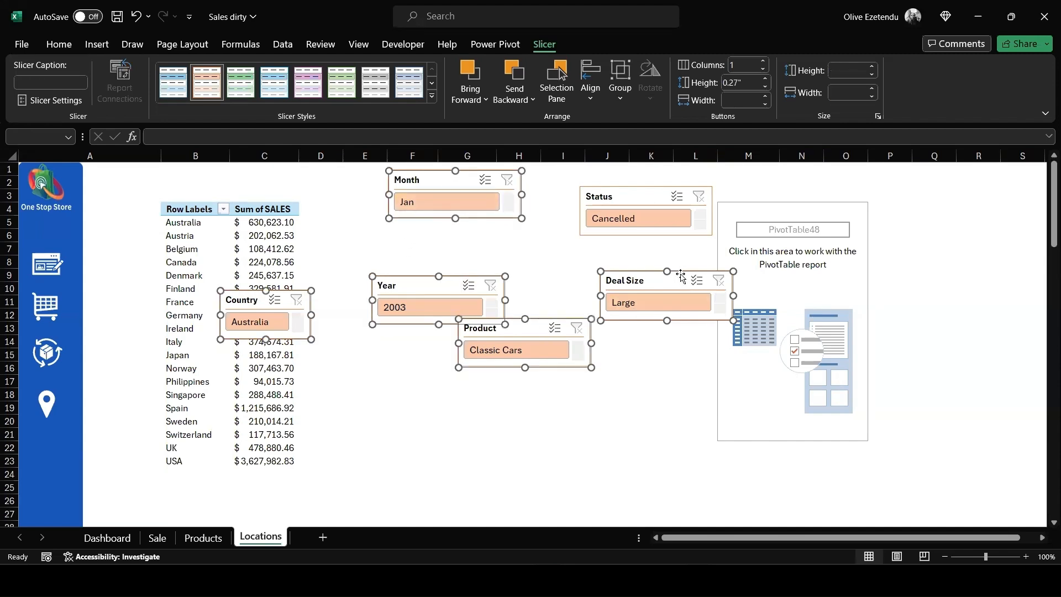
ctrl+click(681, 278)
ctrl+click(645, 198)
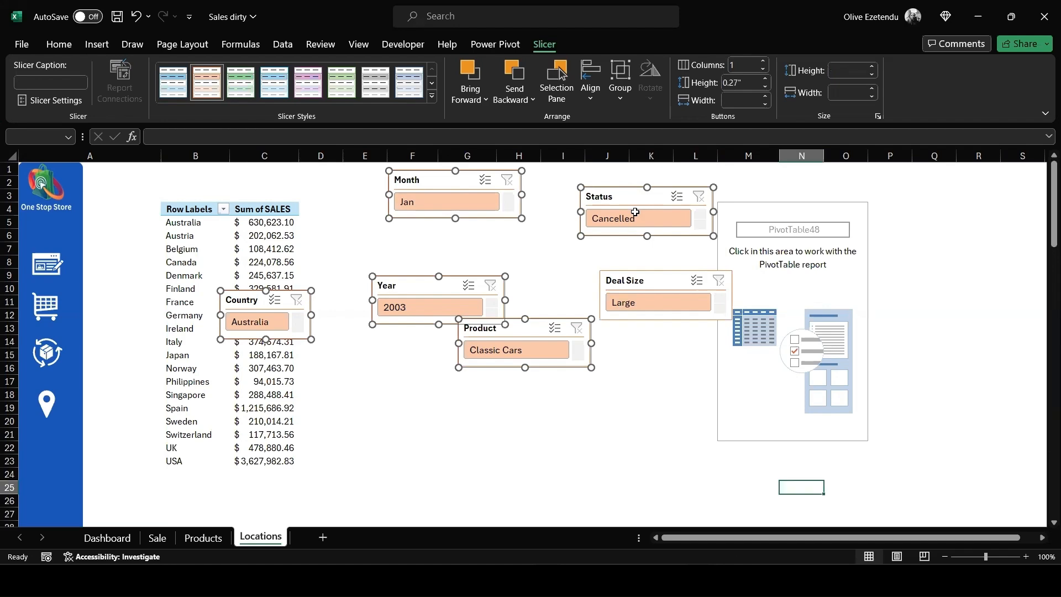
key(Delete)
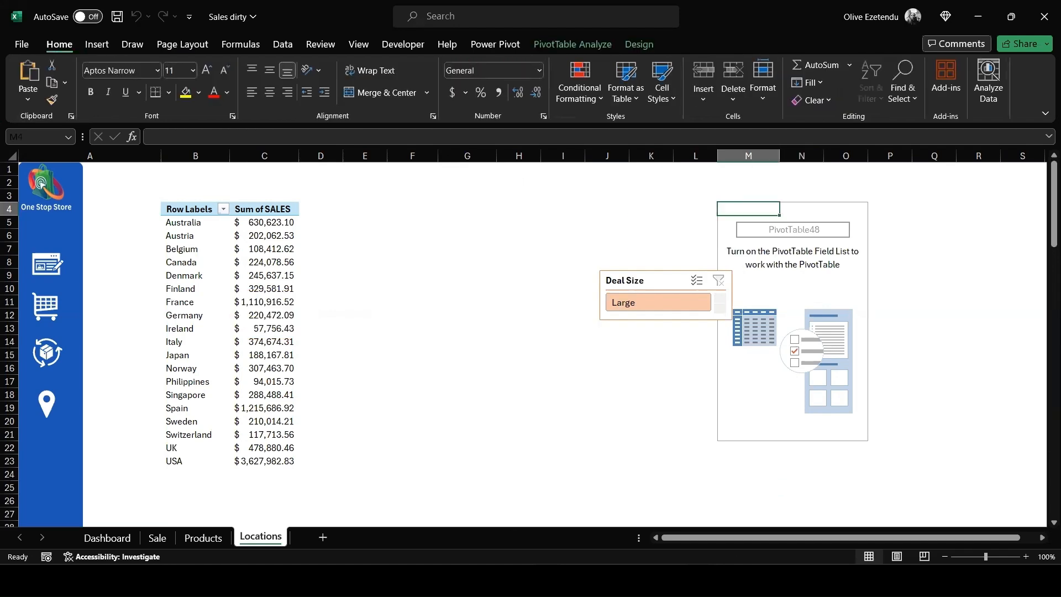
- Select the empty card above the Sales by Country map on the Dashboard sheet and enable the blocked data connections
click(108, 538)
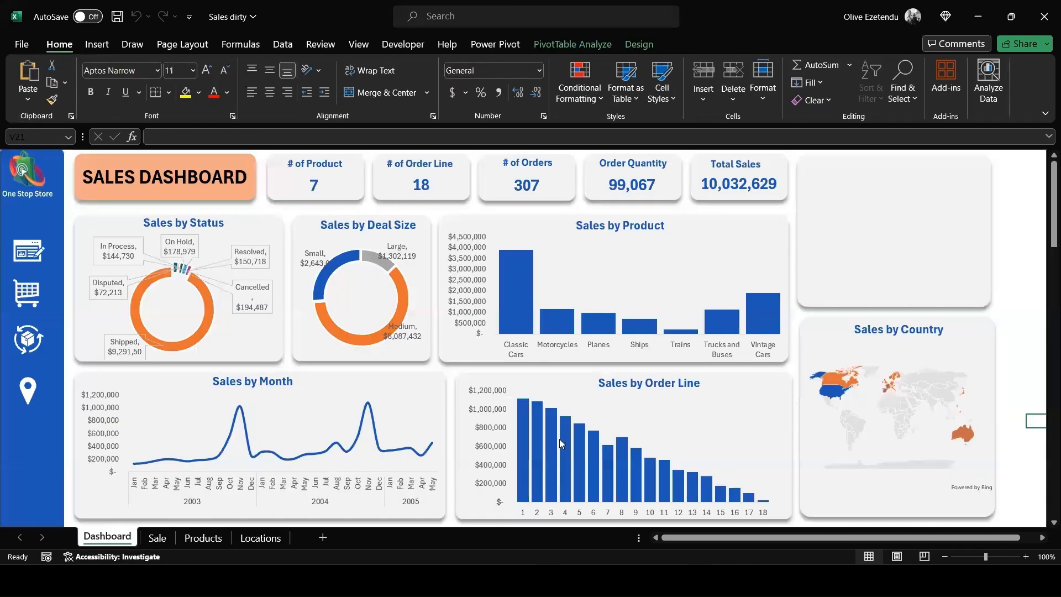
click(869, 209)
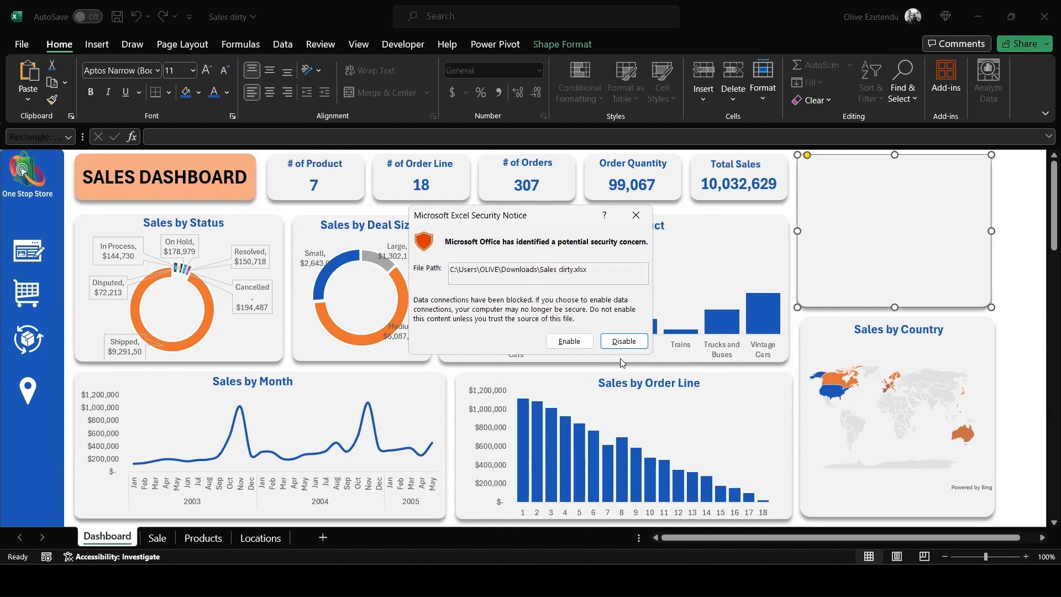
click(569, 341)
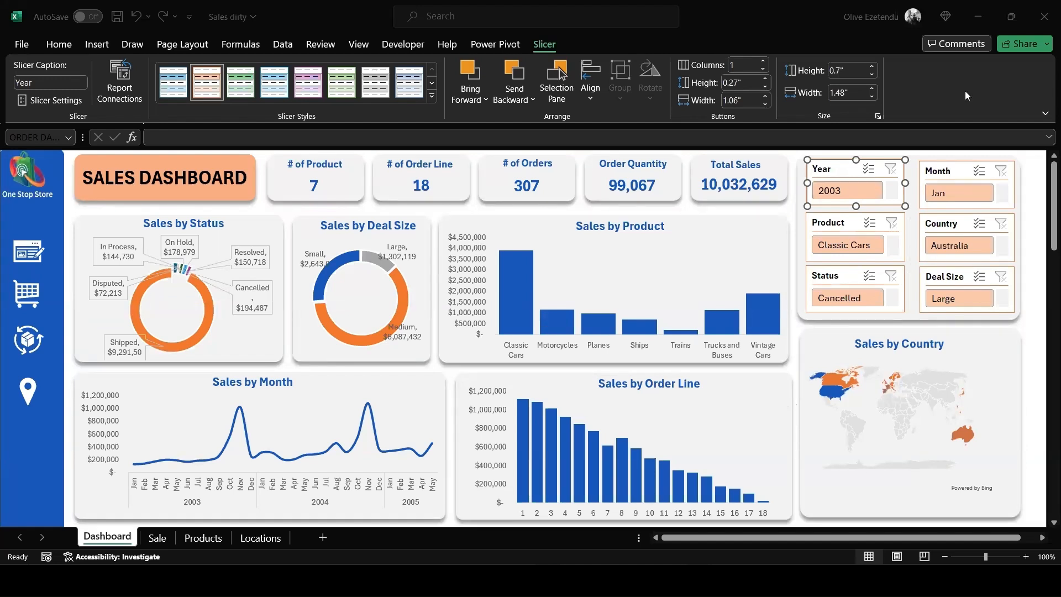
- Filter the dashboard to 2003 with the Year slicer
click(841, 190)
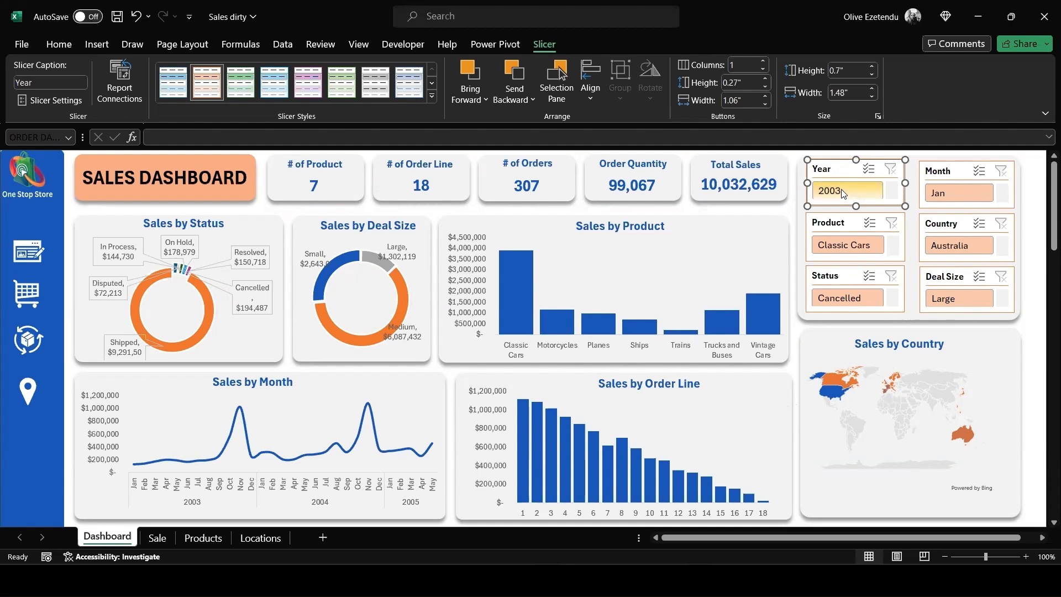
click(847, 191)
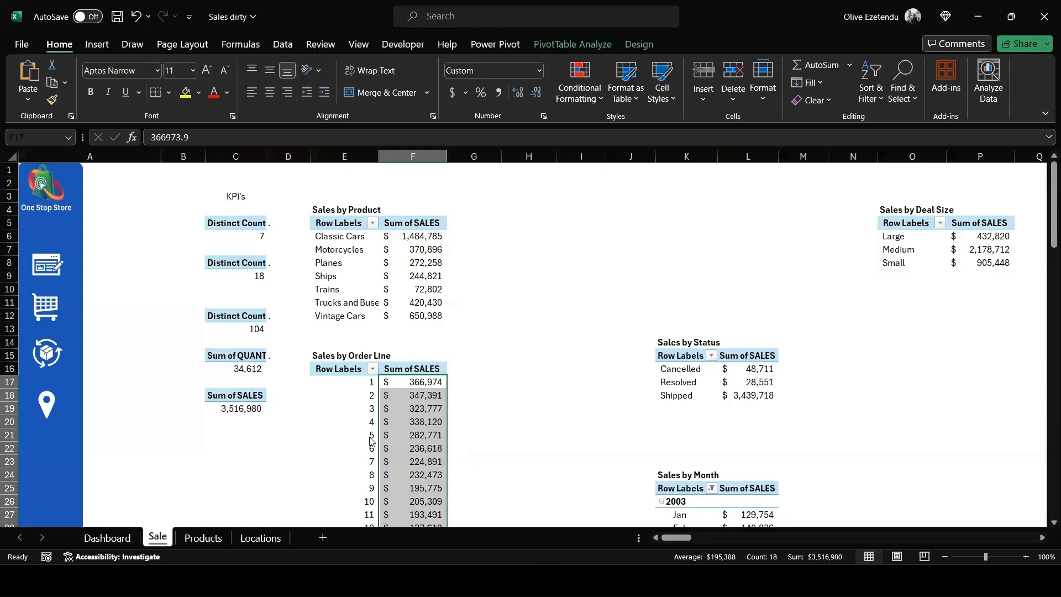
- Format the Sum of SALES KPI in C19 of the Sale sheet as Accounting with no decimals, and return to the Dashboard
click(227, 410)
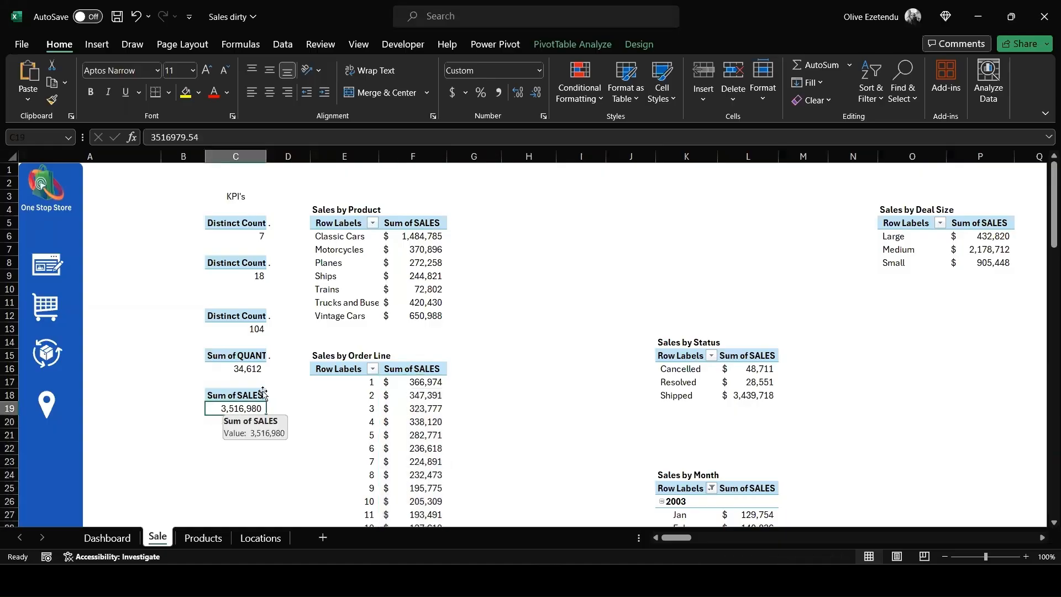
click(452, 93)
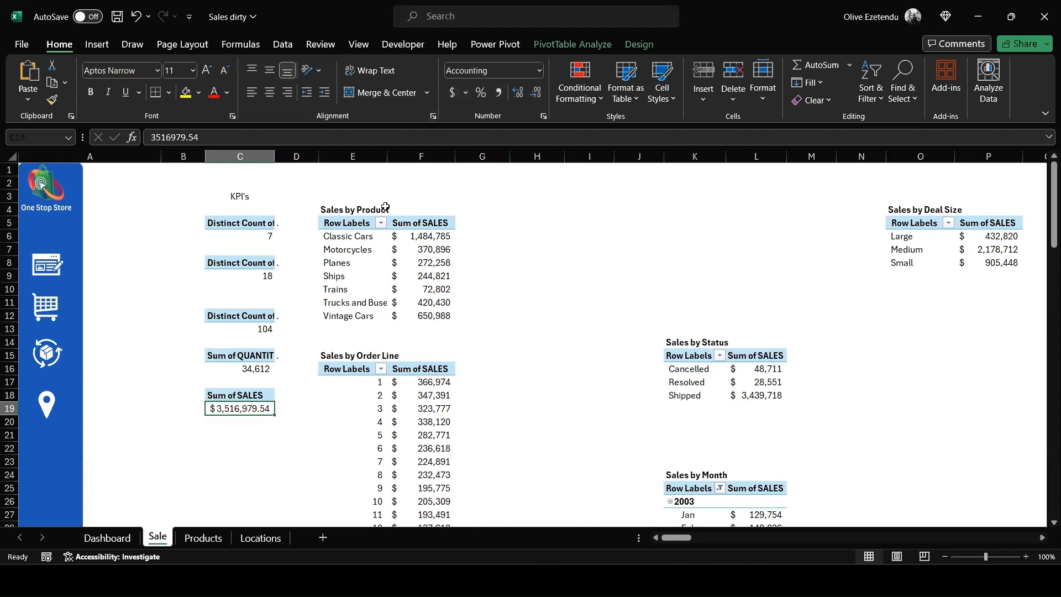
click(535, 95)
click(535, 95)
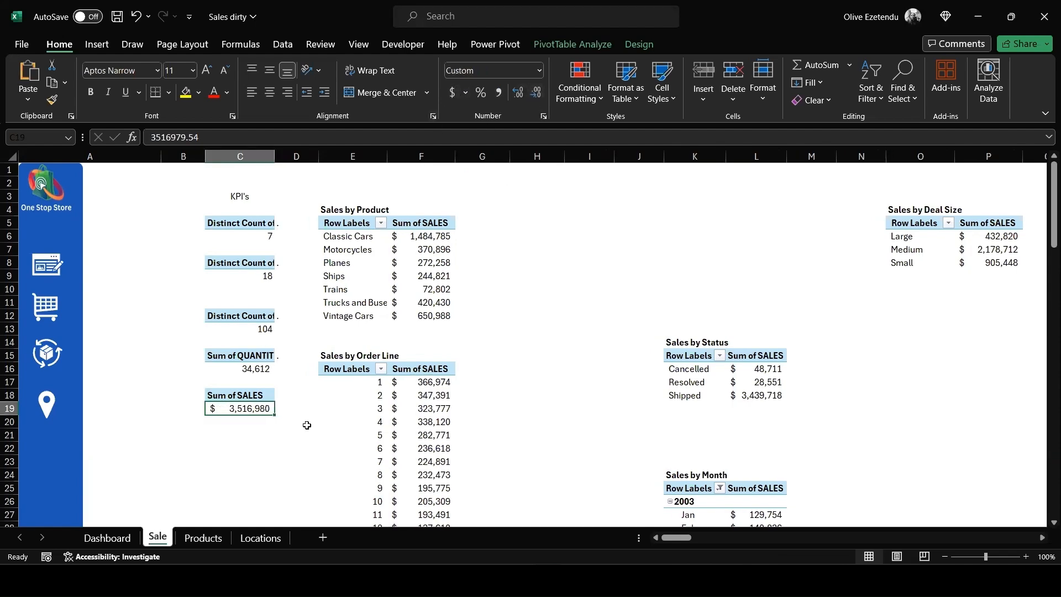
click(107, 538)
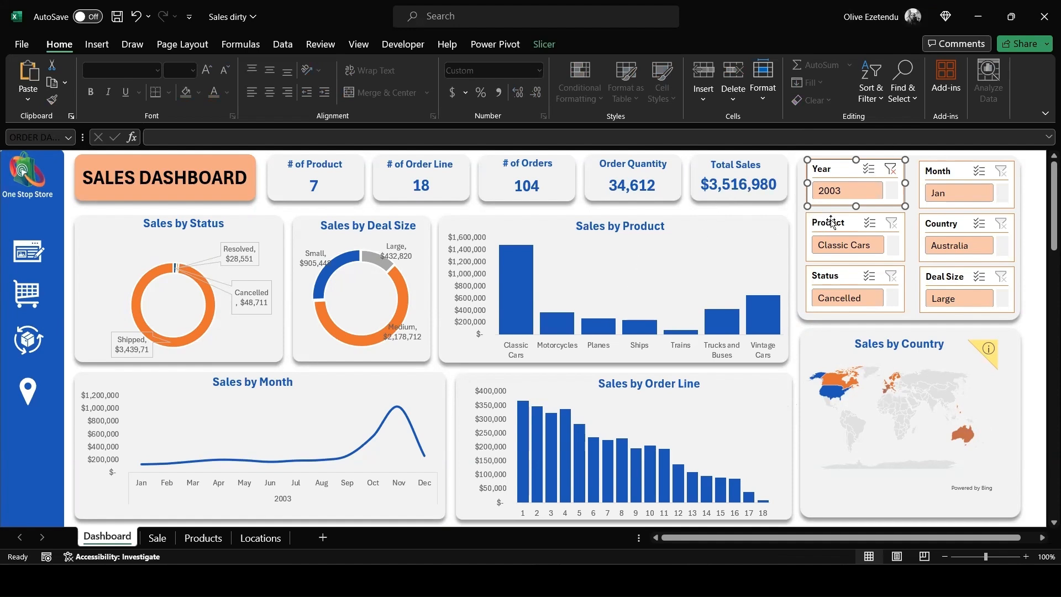
- Test the Product slicer by filtering the dashboard to Planes, and clear the product filter
scroll(992, 202, down, 4)
scroll(895, 253, down, 1)
scroll(895, 254, down, 2)
scroll(895, 249, up, 1)
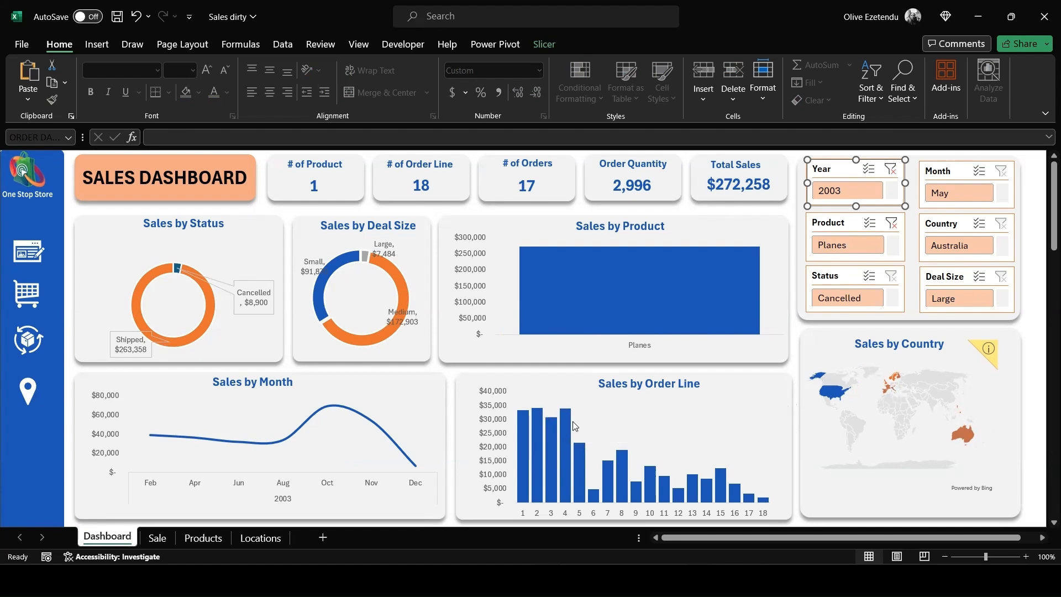
mouse_move(573, 420)
click(891, 224)
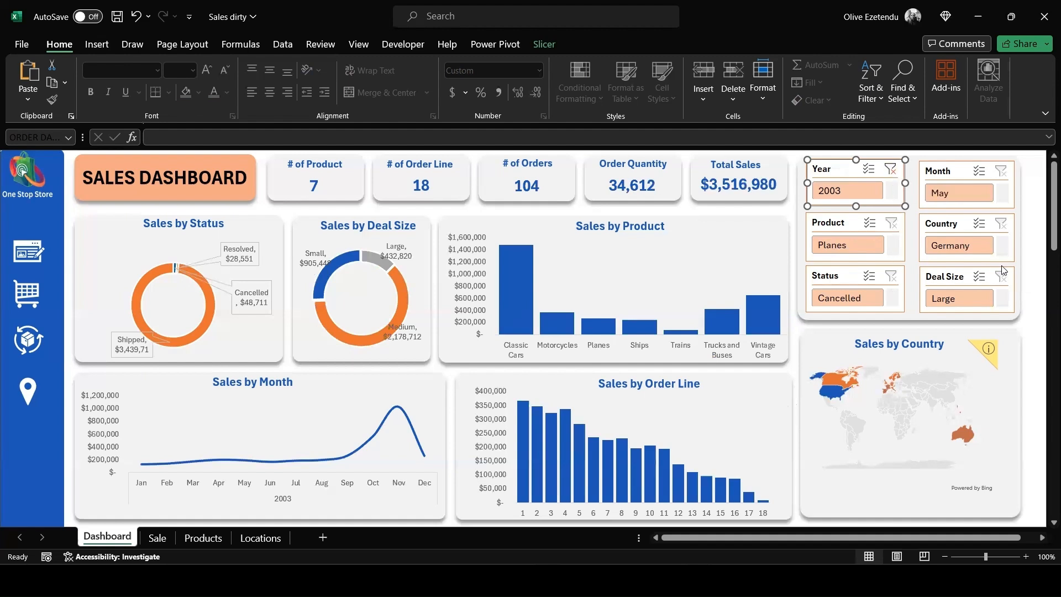
- Test the Country slicer by filtering the dashboard to Germany, and clear the Country and Year filters
click(951, 245)
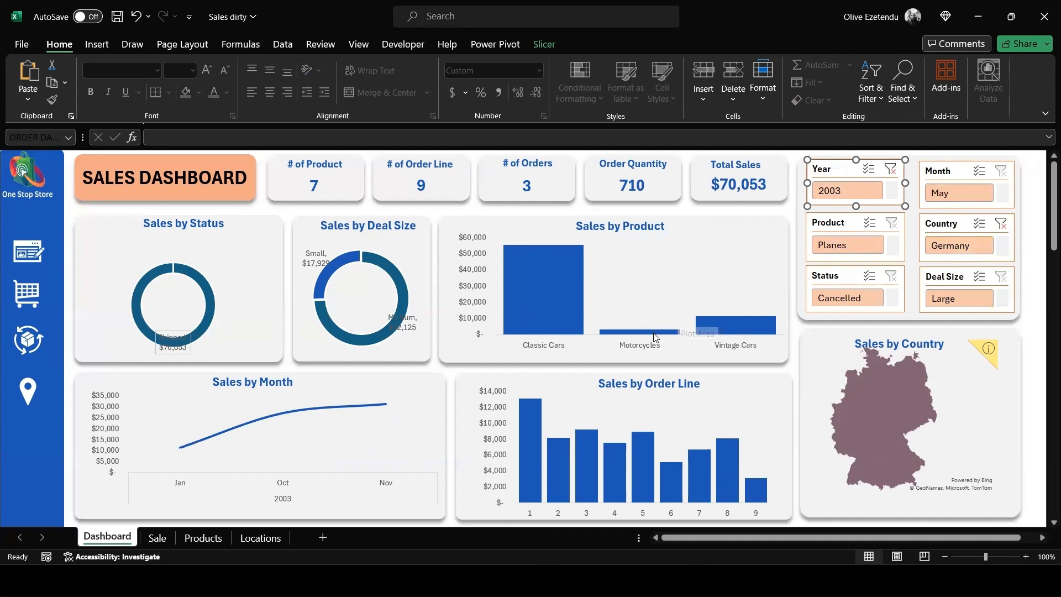
click(1035, 347)
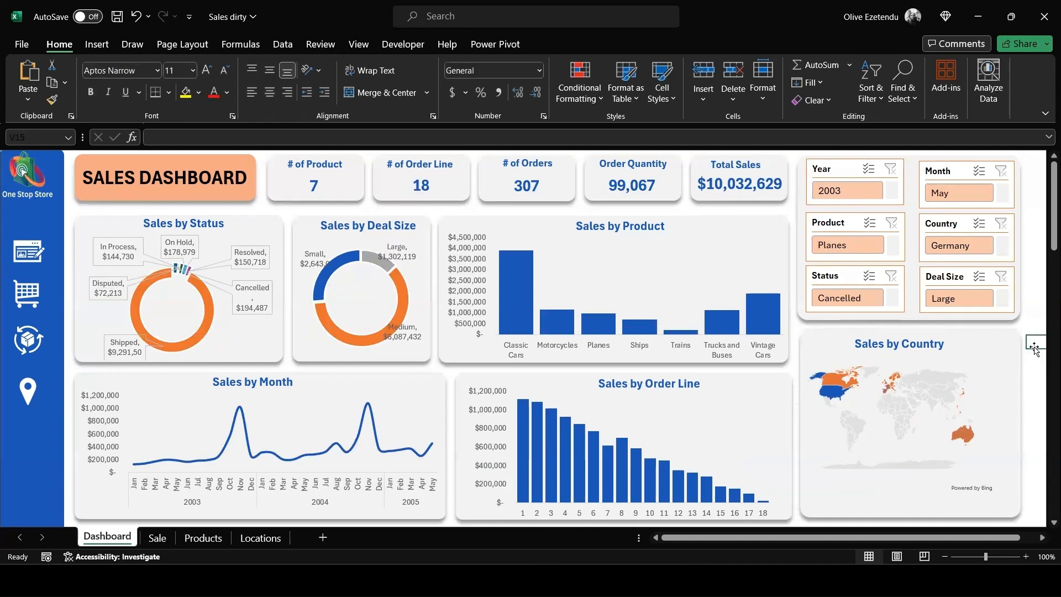